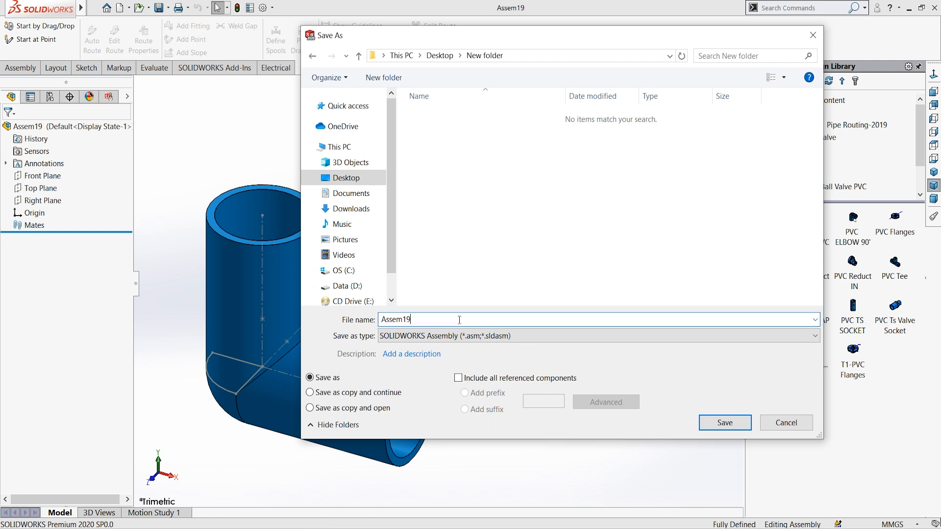
# Save the assembly and start its pipe route with the default 20A PVC pipe and PVC 90° elbow properties.
pyautogui.click(725, 422)
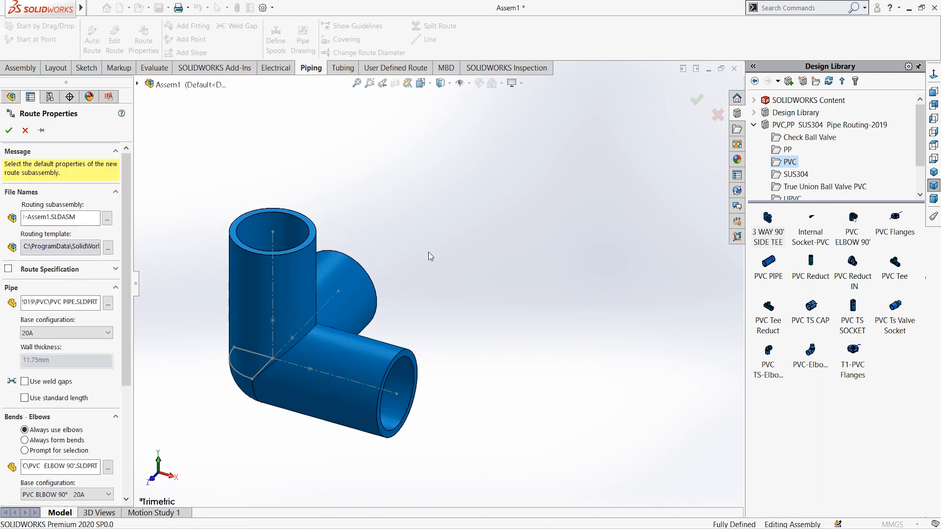
pyautogui.scroll(-3, 118, 319)
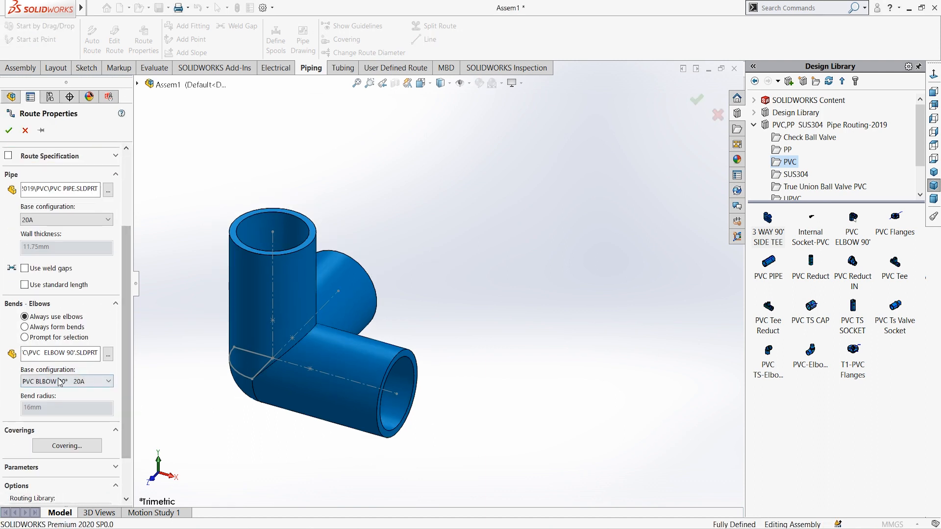
pyautogui.scroll(3, 123, 267)
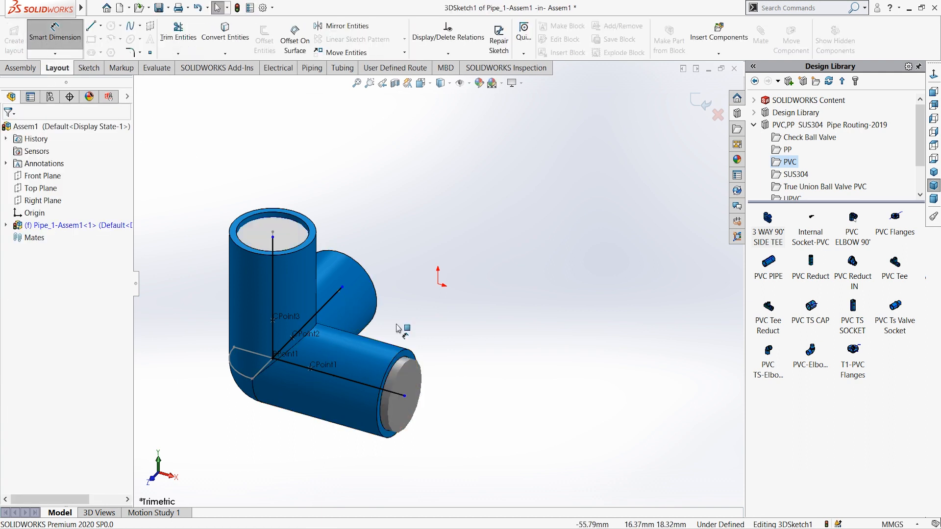
# Dimension the route line running back from the corner tee along Z and set its length to 500 mm.
pyautogui.click(321, 308)
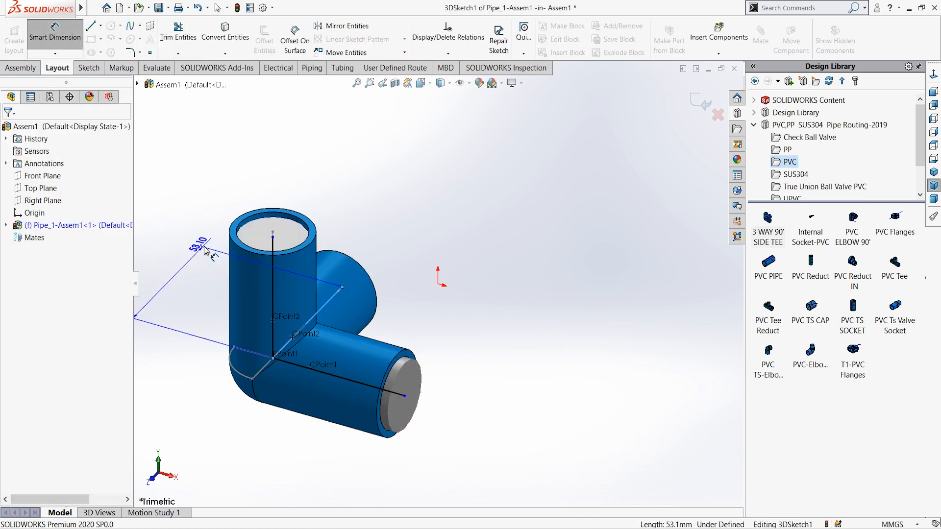
pyautogui.click(205, 251)
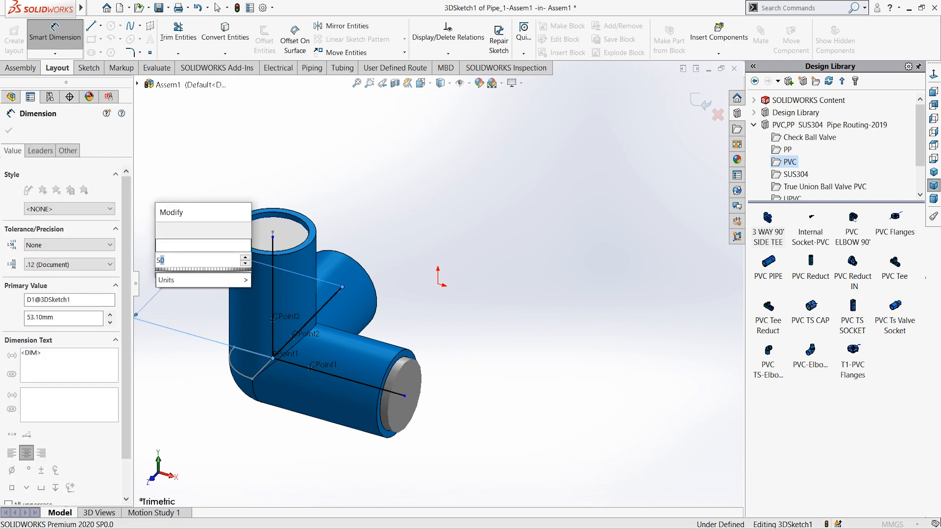
pyautogui.press('Return')
pyautogui.press('Escape')
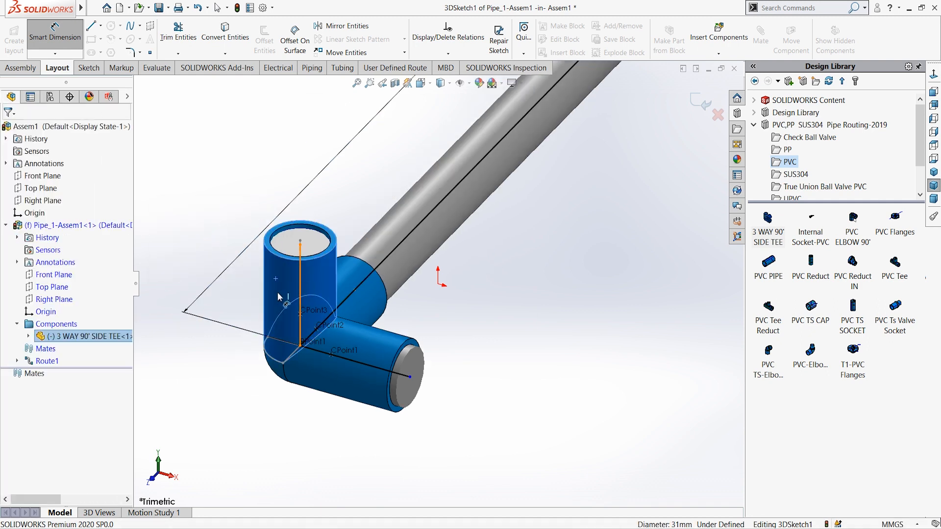
# Dimension the vertical route line of the corner tee and set its length to 600 mm.
pyautogui.click(305, 289)
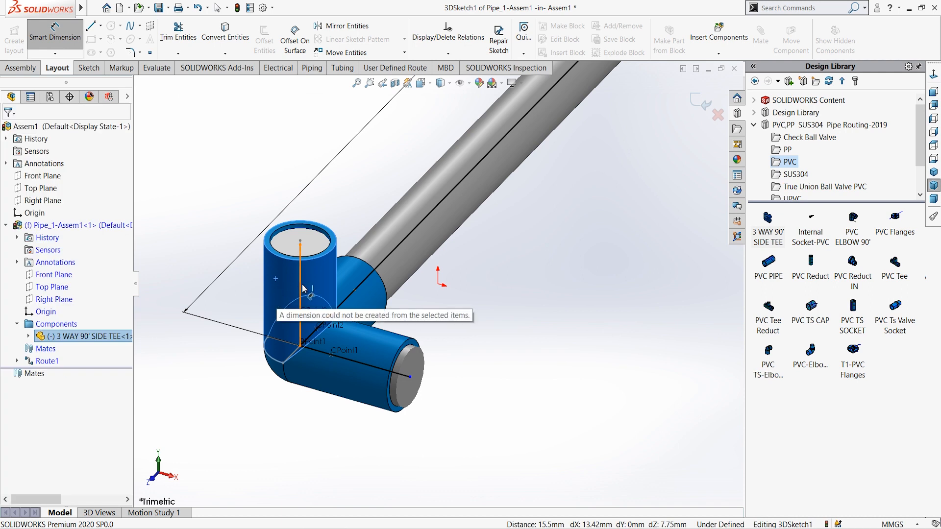
pyautogui.click(302, 293)
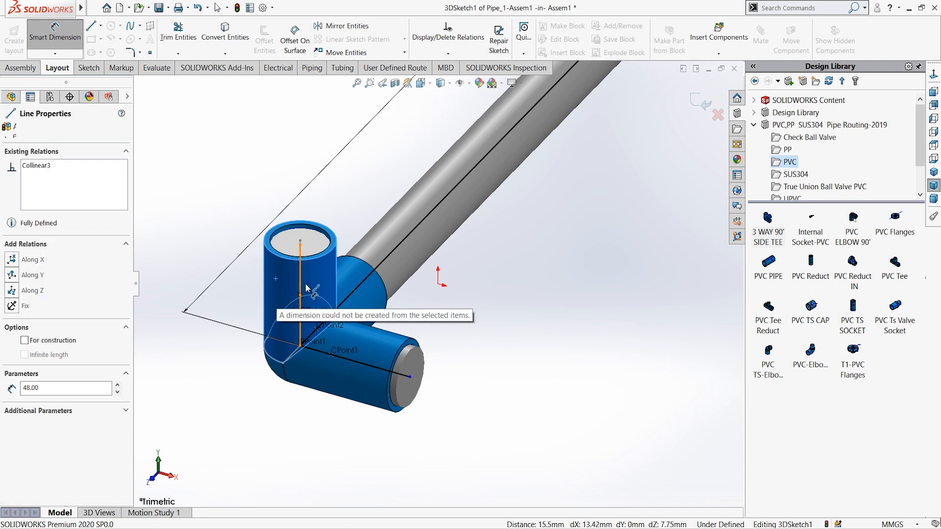
pyautogui.click(263, 294)
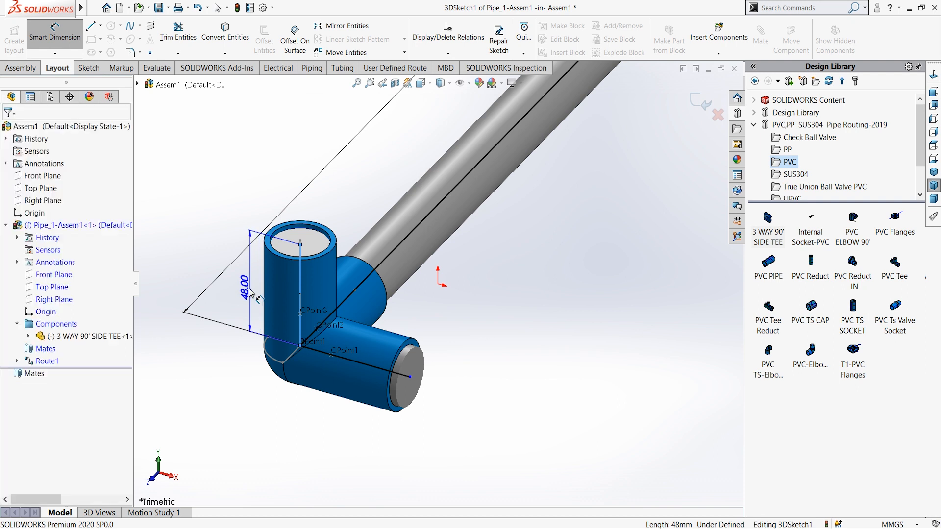
pyautogui.click(253, 295)
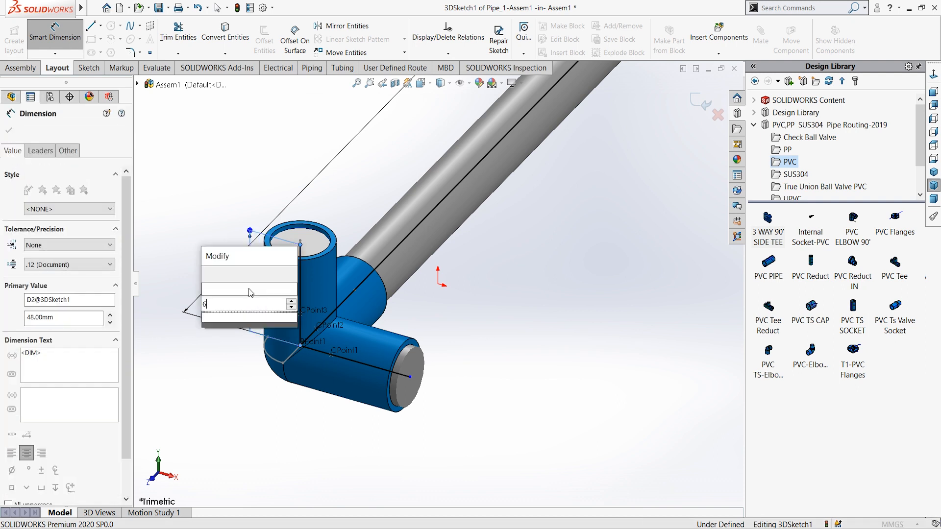
pyautogui.press('Return')
pyautogui.click(306, 422)
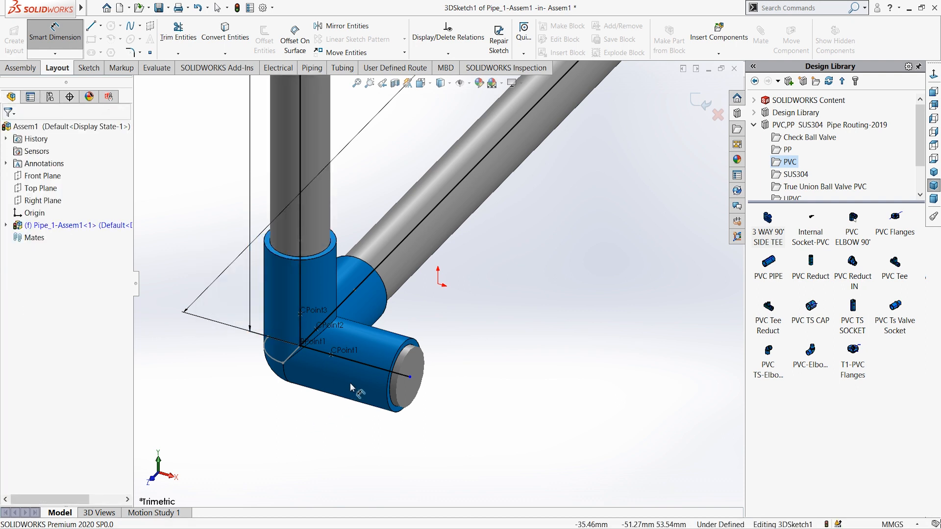
# Set the length of the corner tee's X-direction route line to 1000 mm and reposition its dimension below the middle of the pipe.
pyautogui.scroll(4, 385, 356)
pyautogui.click(395, 363)
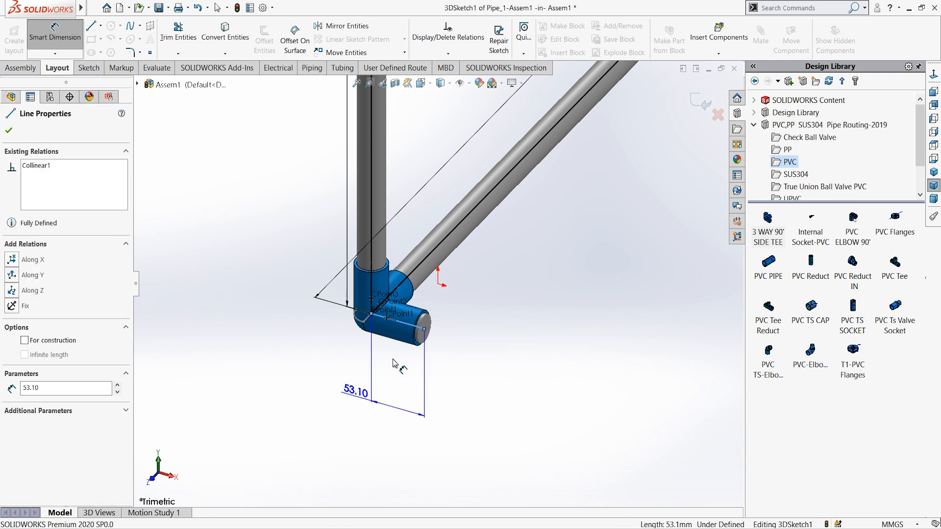
pyautogui.click(394, 362)
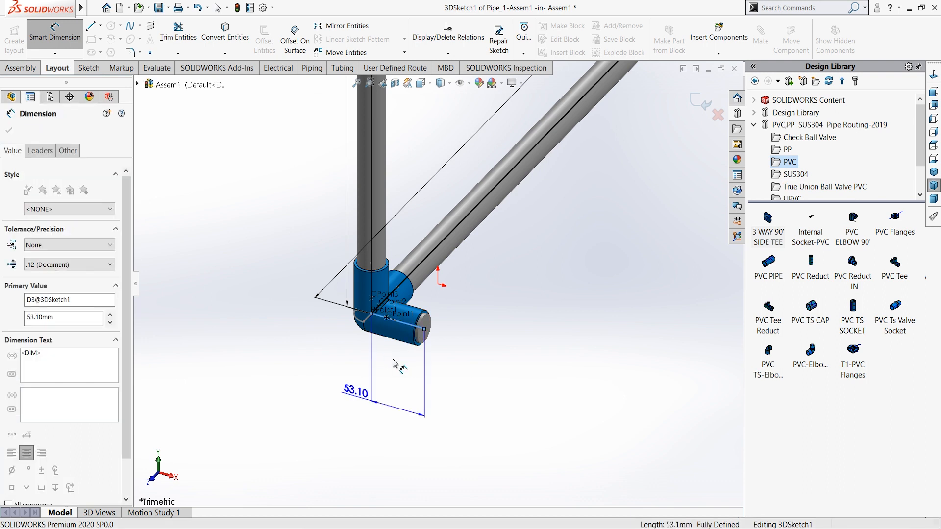
pyautogui.press('Return')
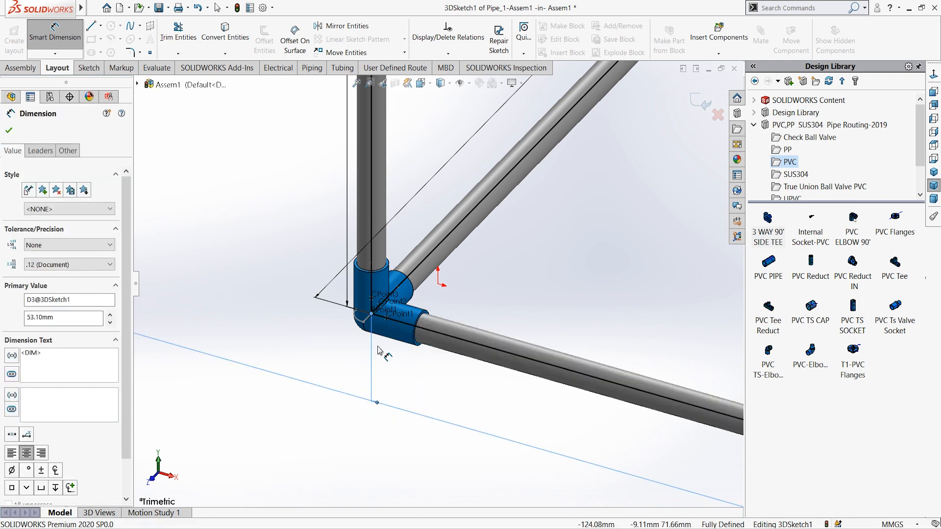
pyautogui.click(380, 347)
pyautogui.scroll(8, 439, 339)
pyautogui.scroll(-1, 562, 273)
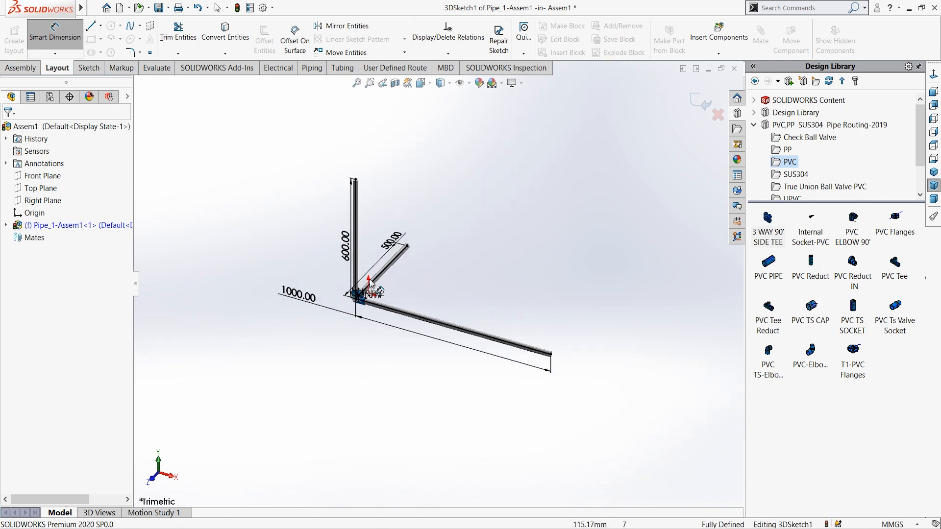
pyautogui.moveTo(296, 292); pyautogui.dragTo(429, 346)
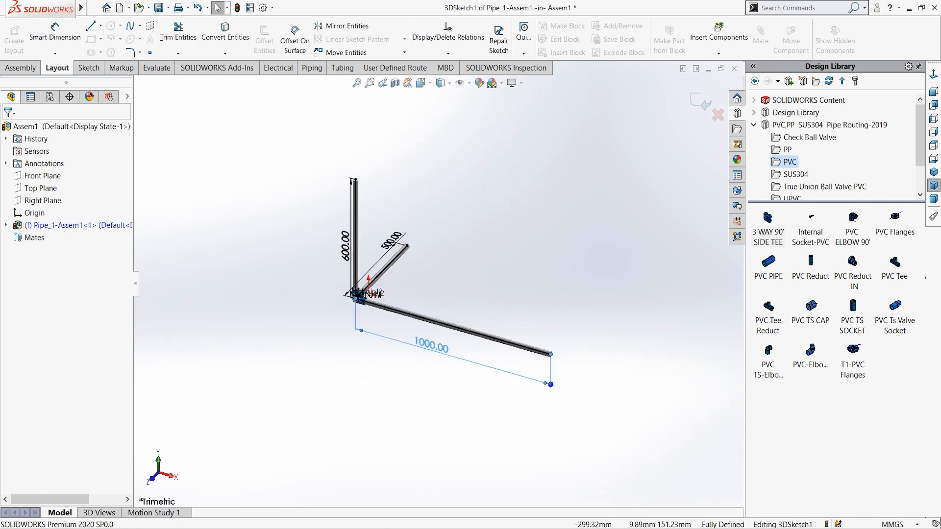
pyautogui.click(451, 268)
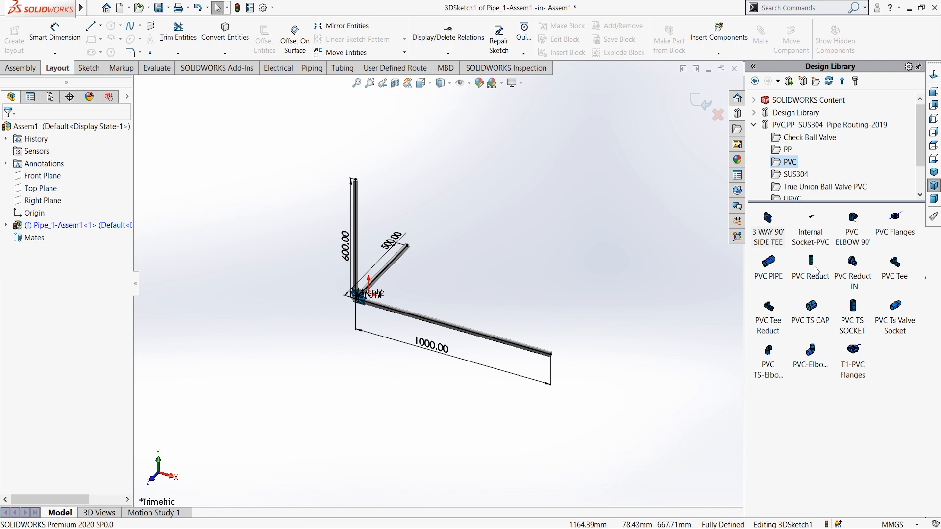
# Insert 3 WAY 90' SIDE TEE fittings at the top of the vertical pipe and the end of the 500 mm pipe, orienting their outlets along the frame.
pyautogui.moveTo(762, 228); pyautogui.dragTo(362, 185)
pyautogui.click(444, 320)
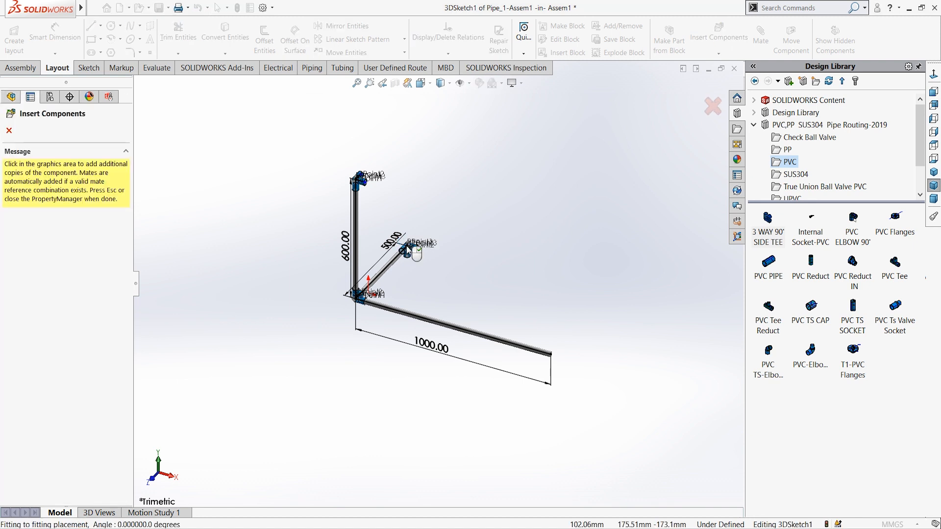
pyautogui.scroll(-3, 408, 249)
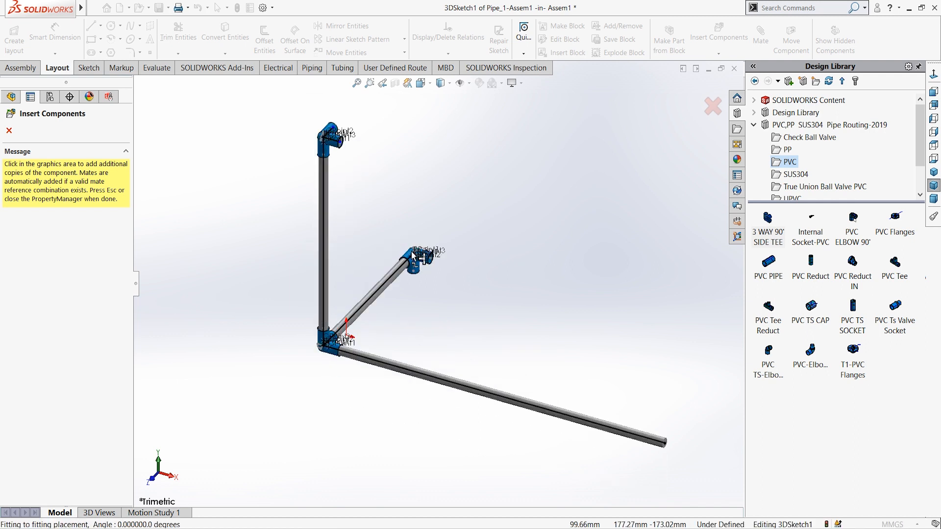
pyautogui.press('Tab')
pyautogui.click(411, 252)
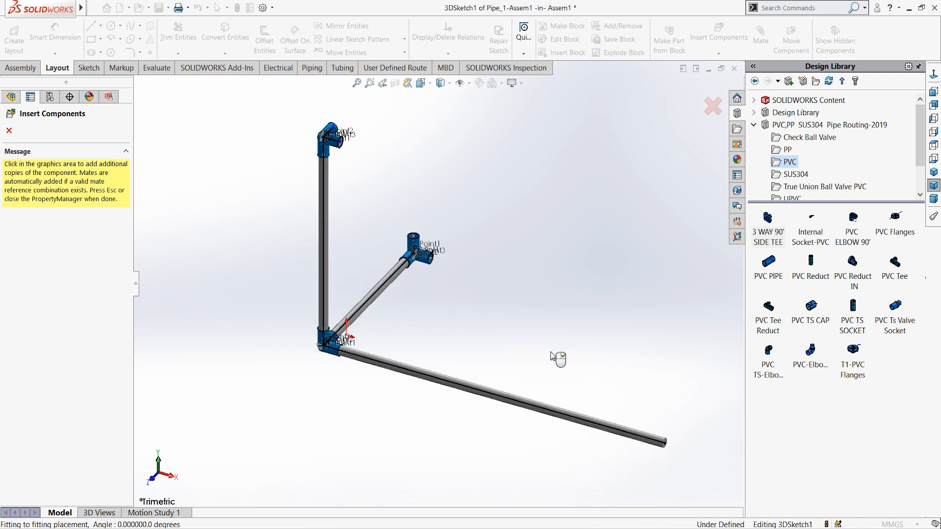
# Place another 3-way side tee on the end of the 1000 mm pipe with outlets facing up and back, and finish inserting.
pyautogui.scroll(2, 553, 353)
pyautogui.click(545, 419)
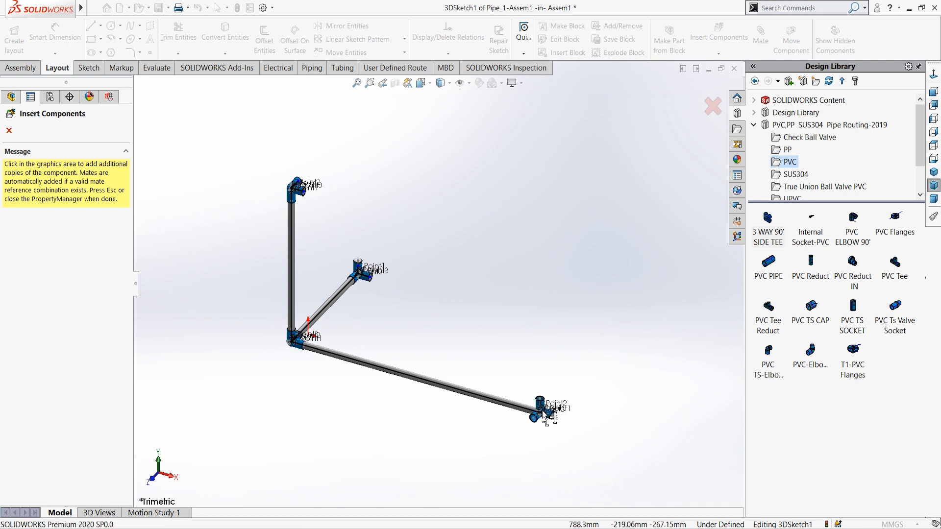
pyautogui.press('Tab')
pyautogui.press('Tab')
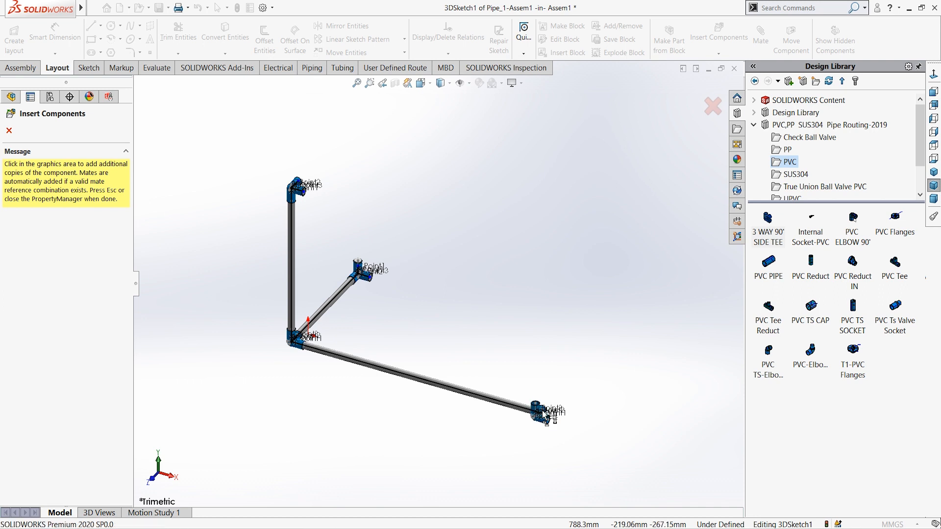
pyautogui.scroll(-6, 546, 419)
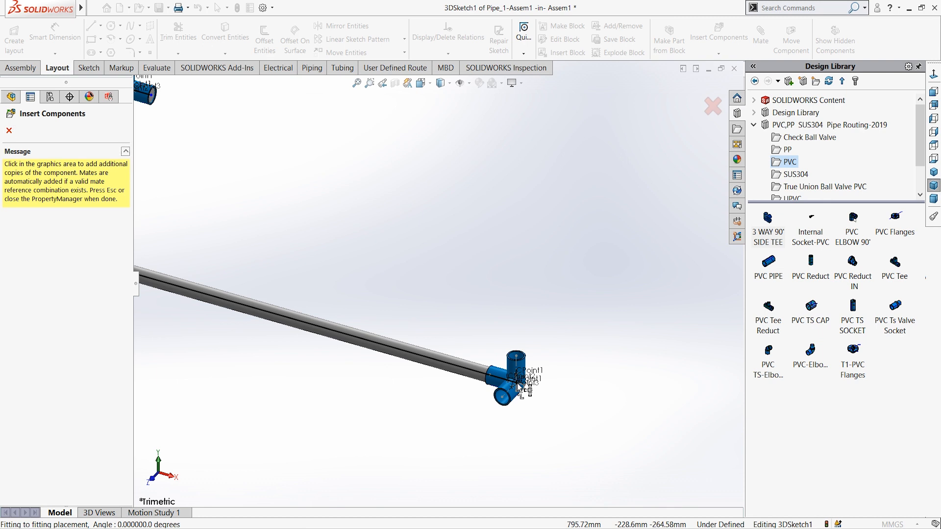
pyautogui.press('Tab')
pyautogui.click(521, 391)
pyautogui.scroll(6, 566, 394)
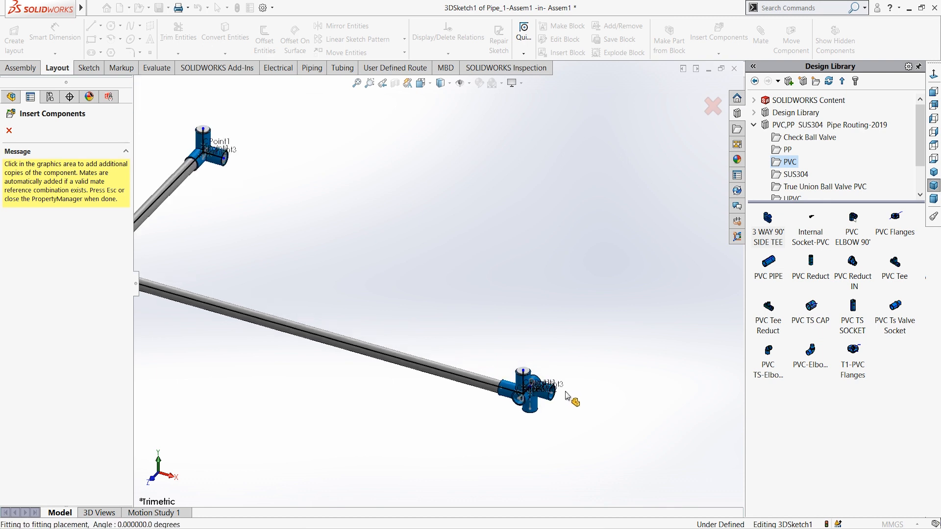
pyautogui.scroll(-2, 559, 363)
pyautogui.press('Escape')
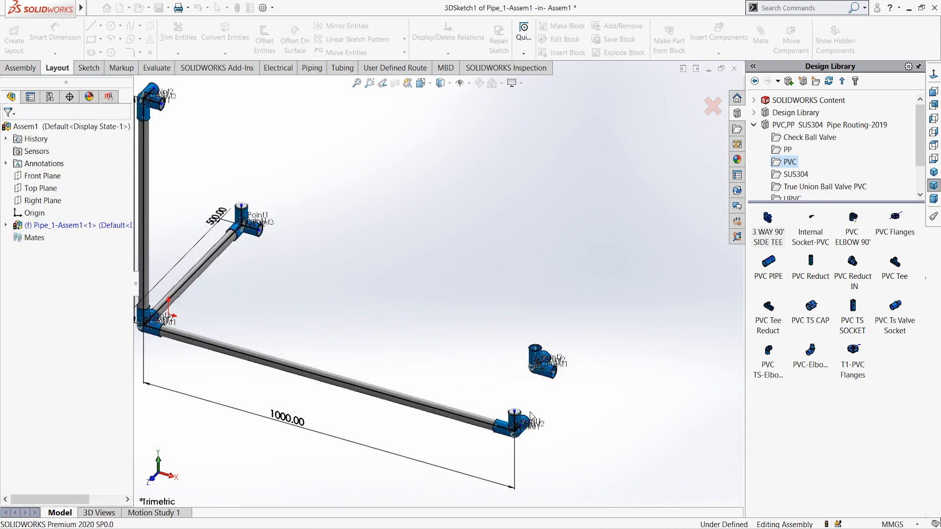
# Make the rearward route lines of the upper tee and the 1000 mm pipe's end tee equal to the 500 mm line.
pyautogui.click(213, 265)
pyautogui.scroll(-3, 219, 134)
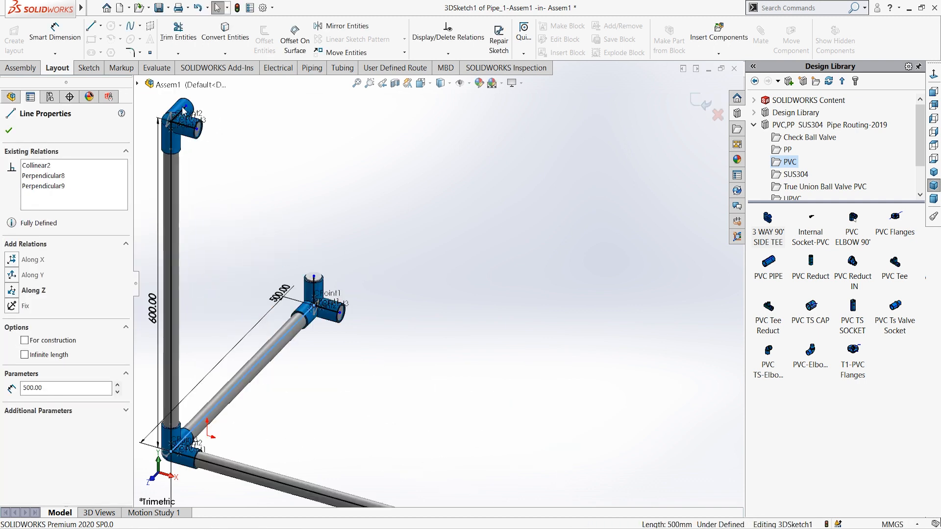
pyautogui.scroll(6, 456, 263)
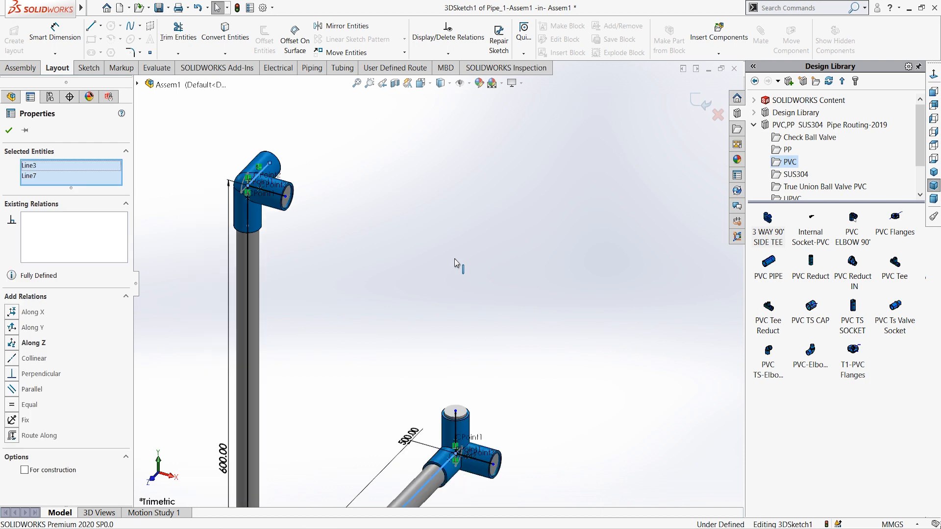
pyautogui.scroll(-6, 596, 447)
pyautogui.scroll(-3, 594, 444)
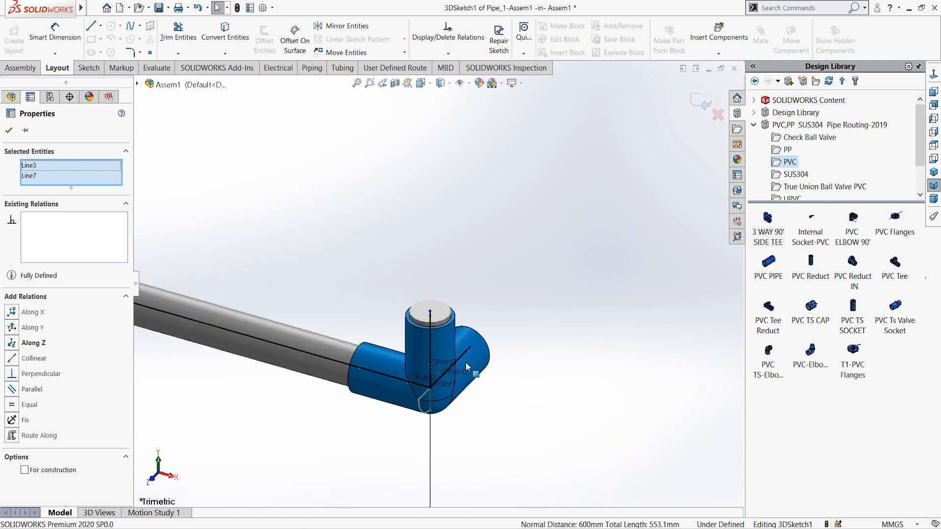
pyautogui.keyDown('ctrl'); pyautogui.click(466, 355); pyautogui.keyUp('ctrl')
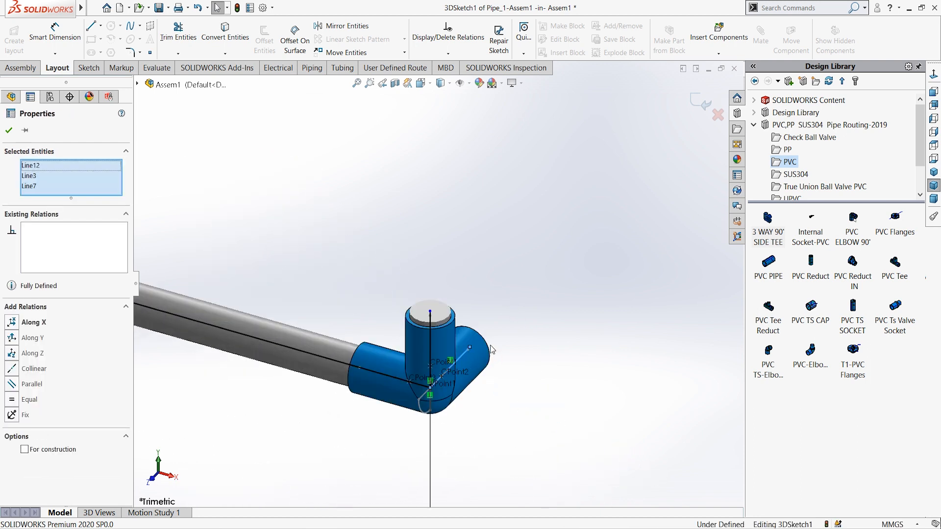
pyautogui.click(563, 309)
pyautogui.click(497, 221)
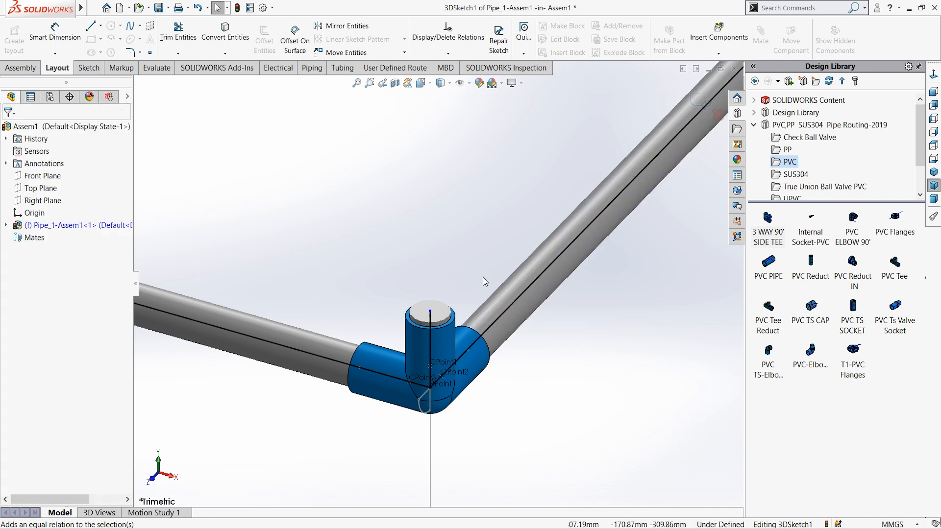
# Make the X-direction route lines of the upper tee and the rear lower tee equal to the 1000 mm line.
pyautogui.scroll(6, 483, 278)
pyautogui.scroll(3, 430, 242)
pyautogui.scroll(-3, 379, 260)
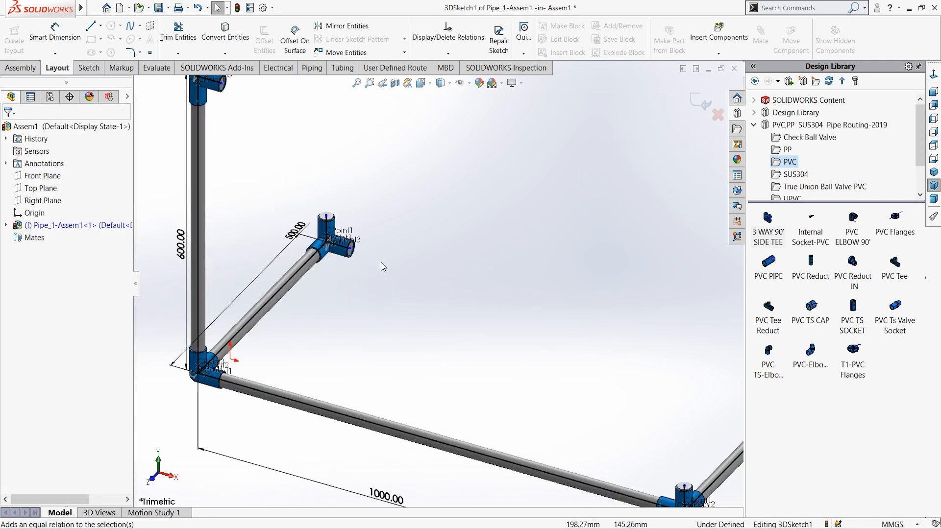
pyautogui.scroll(1, 373, 264)
pyautogui.click(365, 259)
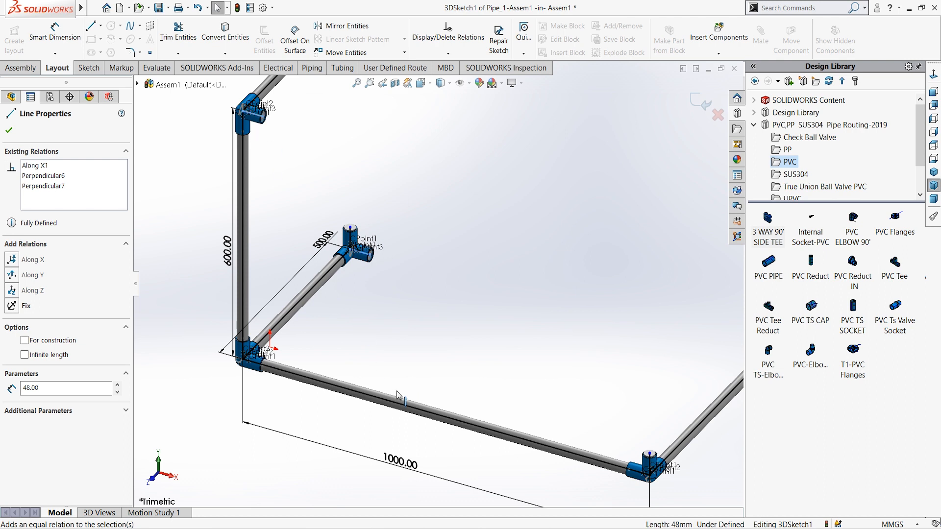
pyautogui.keyDown('ctrl'); pyautogui.click(402, 407); pyautogui.keyUp('ctrl')
pyautogui.keyDown('ctrl'); pyautogui.click(408, 403); pyautogui.keyUp('ctrl')
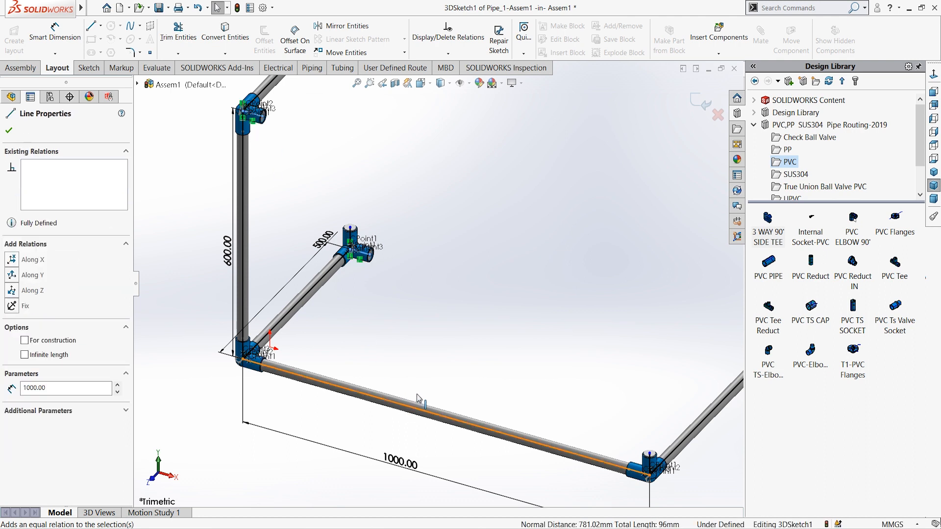
pyautogui.click(504, 361)
pyautogui.click(451, 328)
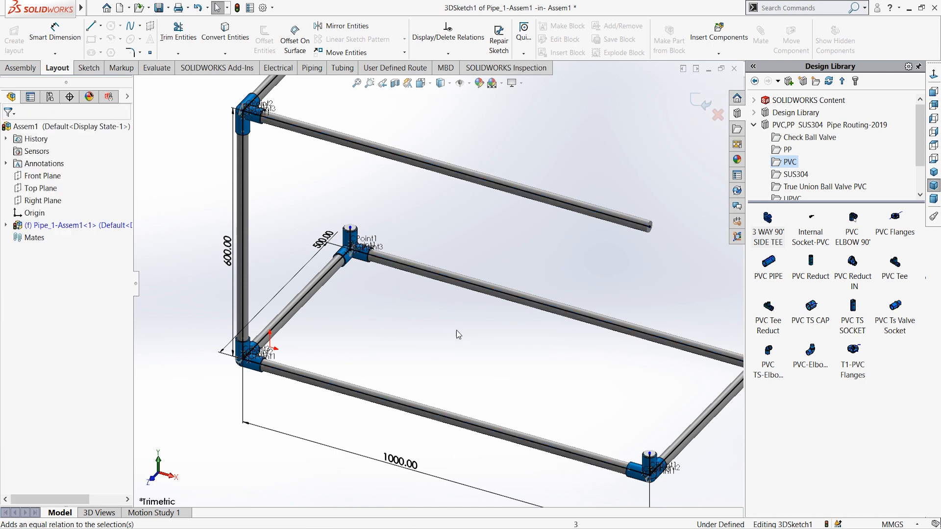
# Insert a 20A 3-way 90' side tee where the rear lower 1000 mm pipe meets the lower cross pipe, with its free outlet facing up.
pyautogui.scroll(4, 672, 291)
pyautogui.scroll(-6, 621, 322)
pyautogui.moveTo(769, 234); pyautogui.dragTo(524, 314)
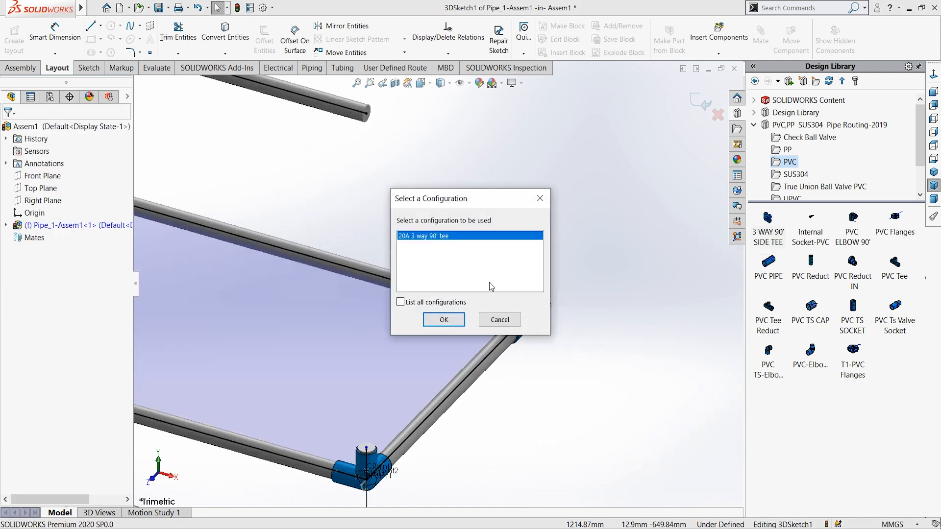
pyautogui.click(459, 320)
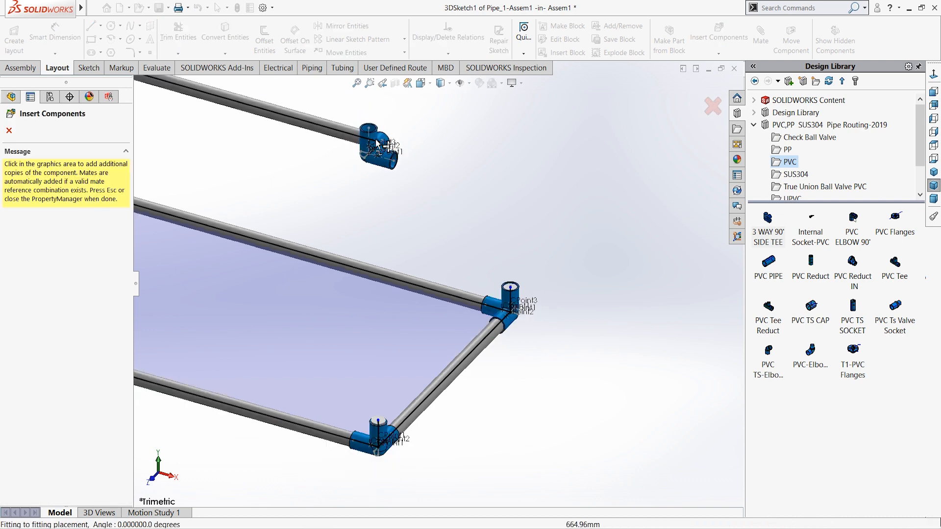
# Place another 3-way side tee on the rear end of the upper 500 mm pipe with outlets facing up and along X, and finish inserting.
pyautogui.scroll(-2, 377, 145)
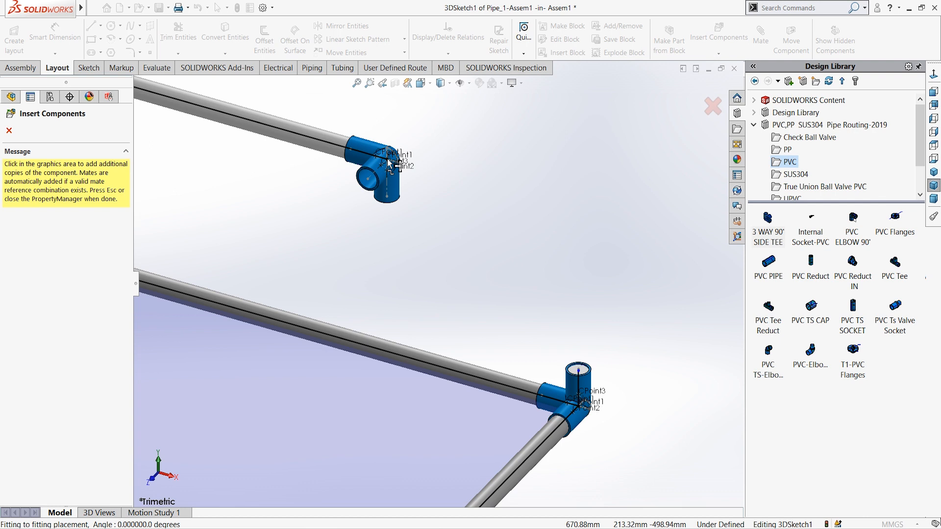
pyautogui.press('Tab')
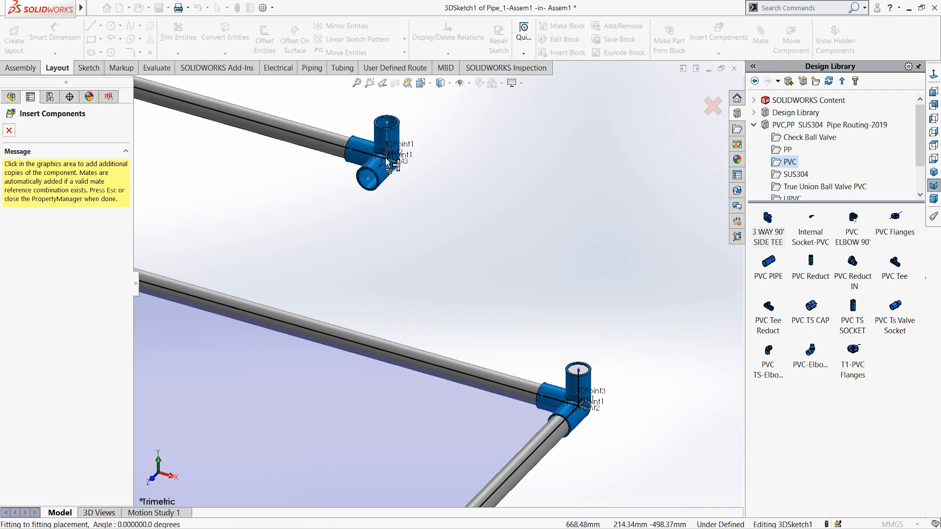
pyautogui.scroll(6, 434, 174)
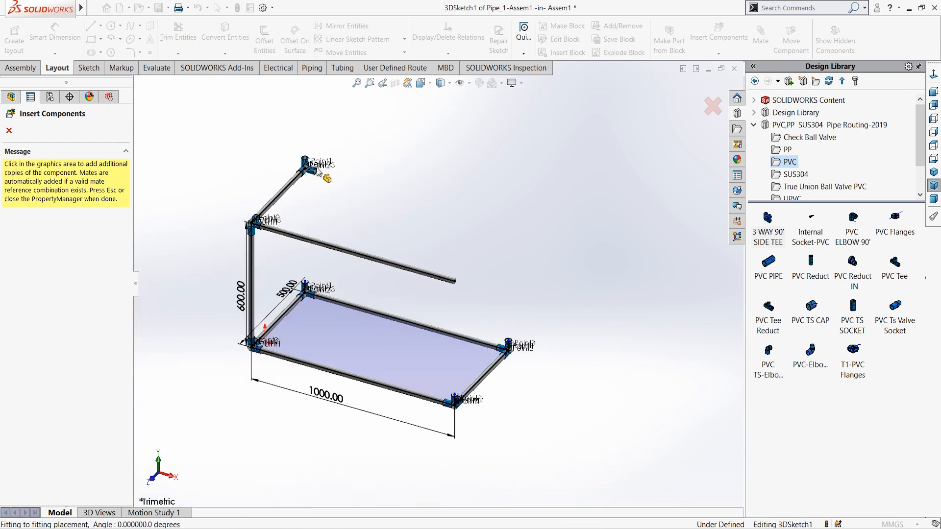
pyautogui.scroll(-1, 311, 172)
pyautogui.scroll(-1, 341, 170)
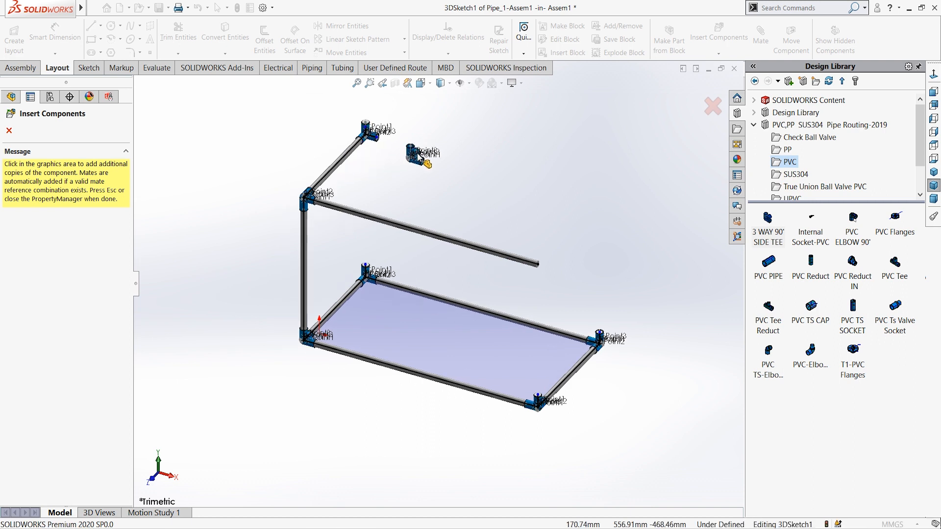
pyautogui.press('Escape')
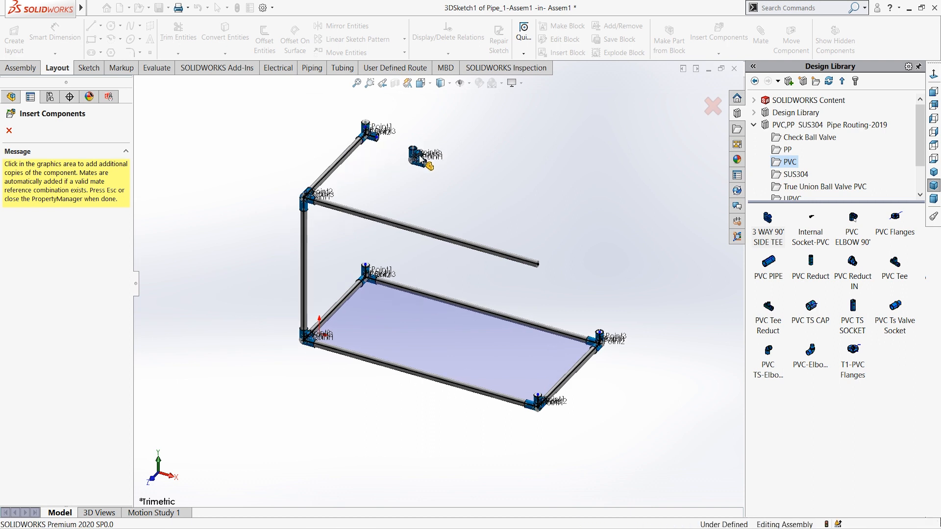
# Delete the tee with the upward-facing outlet from the rear end of the upper 500 mm pipe.
pyautogui.scroll(-2, 362, 122)
pyautogui.moveTo(327, 120); pyautogui.dragTo(434, 230)
pyautogui.press('Delete')
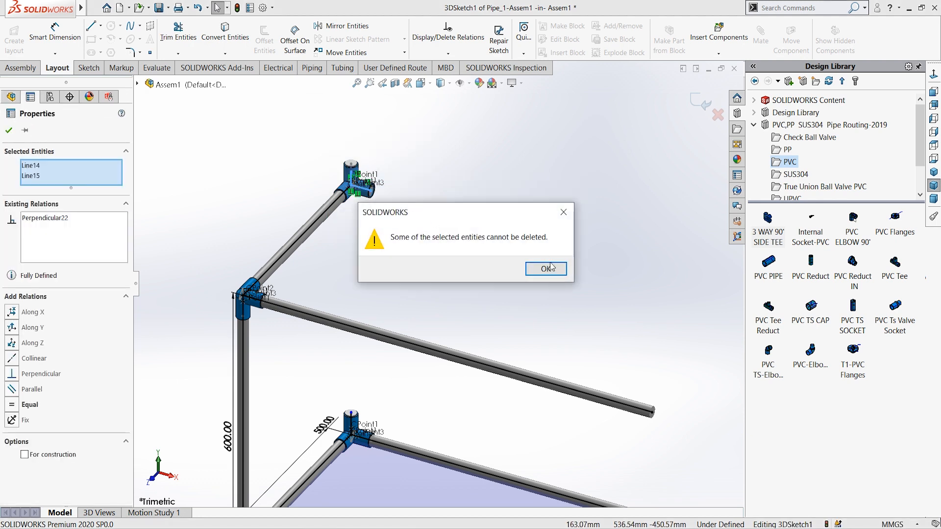
pyautogui.click(546, 268)
pyautogui.press('Escape')
pyautogui.scroll(-4, 345, 161)
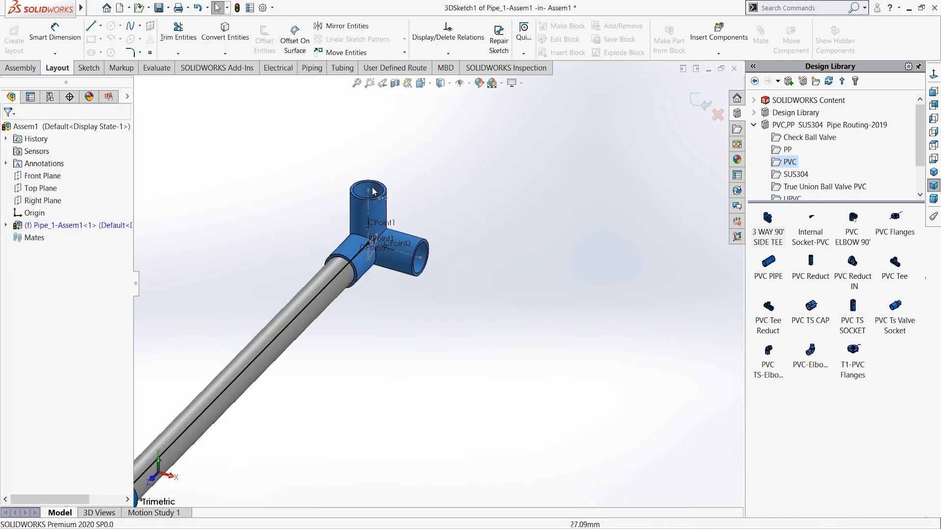
pyautogui.click(362, 231)
pyautogui.press('Delete')
pyautogui.click(319, 156)
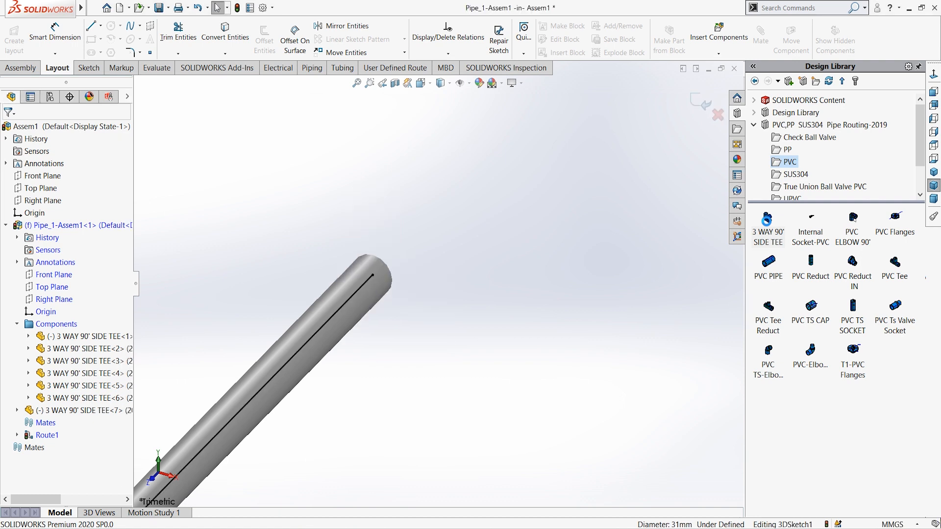
# Insert a 20A 3-way side tee on the rear end of the upper 500 mm pipe with outlets facing down and along X.
pyautogui.moveTo(768, 226); pyautogui.dragTo(375, 278)
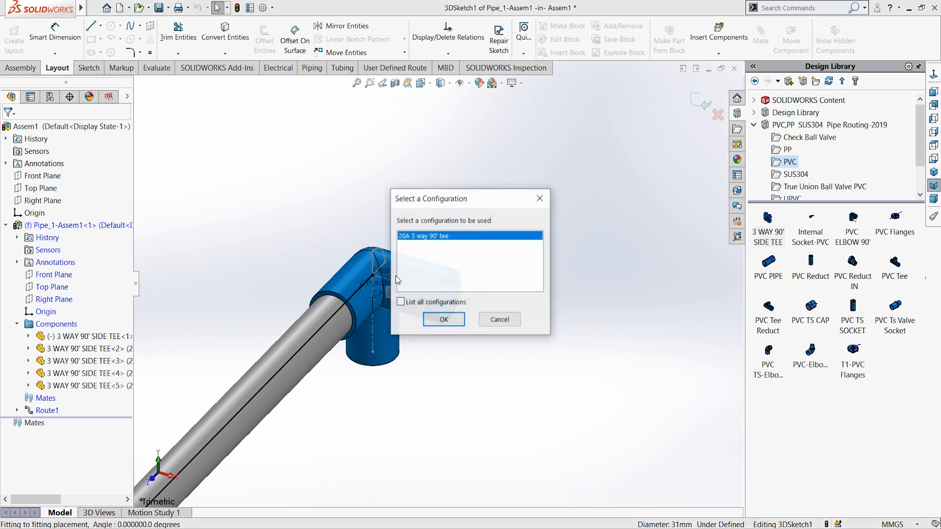
pyautogui.click(444, 321)
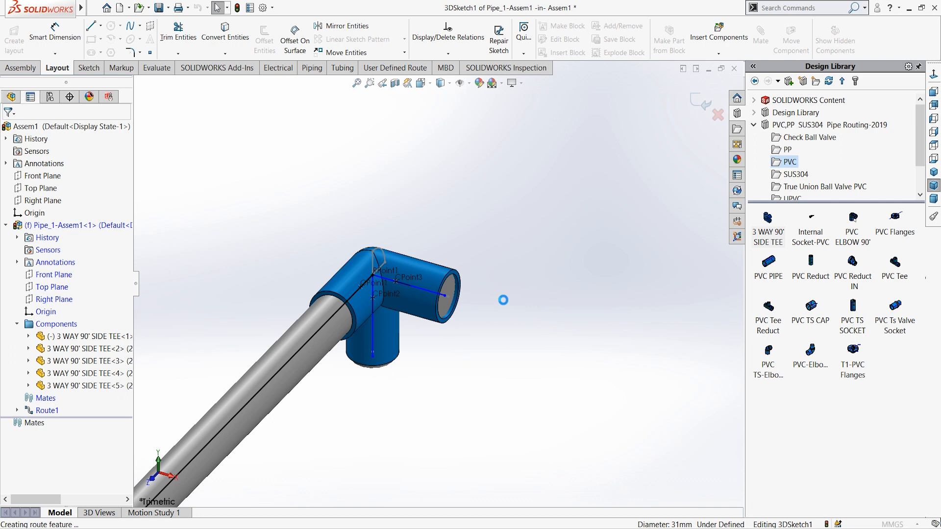
pyautogui.scroll(3, 510, 294)
pyautogui.scroll(5, 525, 276)
pyautogui.scroll(-2, 578, 339)
pyautogui.scroll(2, 556, 334)
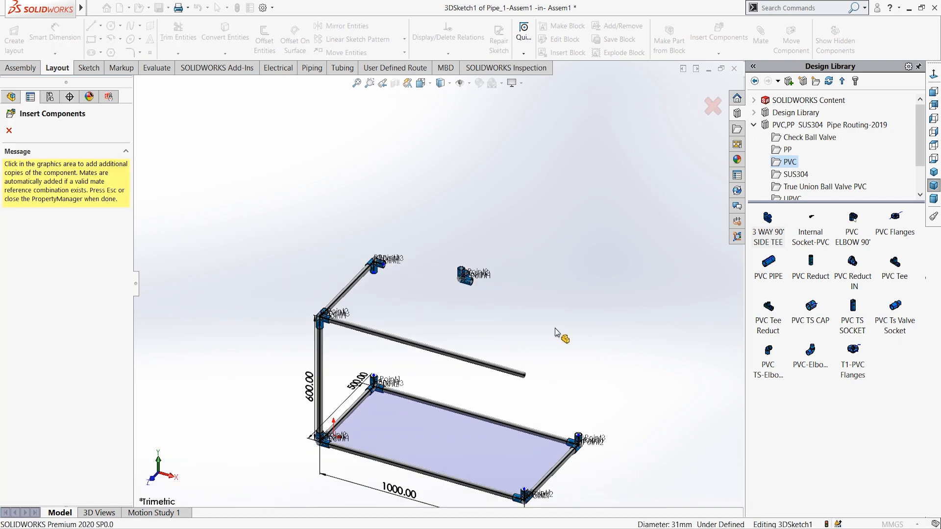
pyautogui.scroll(-2, 555, 330)
pyautogui.press('Escape')
pyautogui.scroll(2, 549, 440)
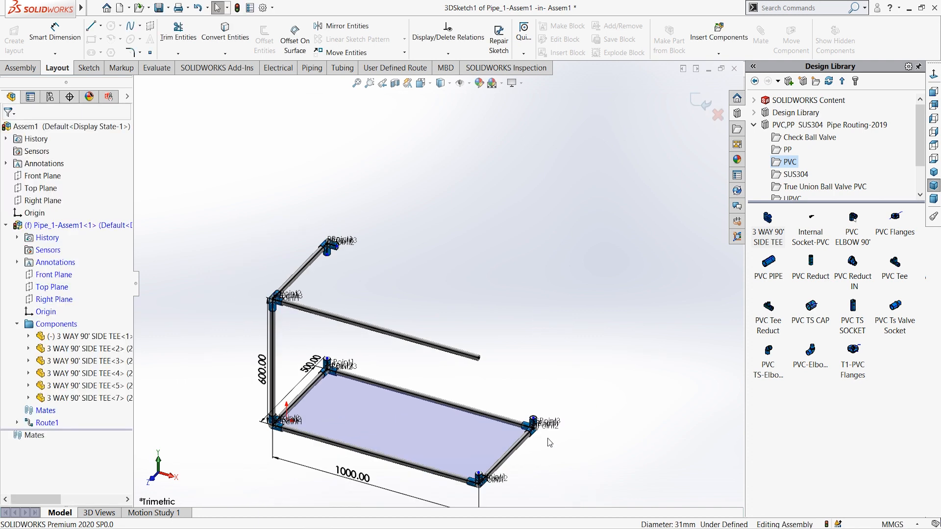
# Make the vertical route lines of the upper rear tee and the two lower far-end tees equal to the 600 mm vertical line.
pyautogui.scroll(-3, 549, 441)
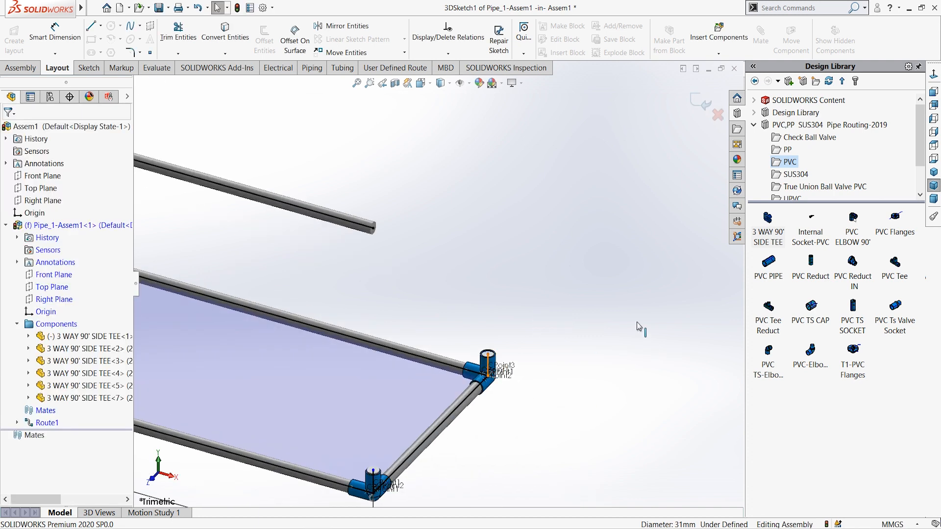
pyautogui.scroll(7, 601, 310)
pyautogui.scroll(-2, 343, 270)
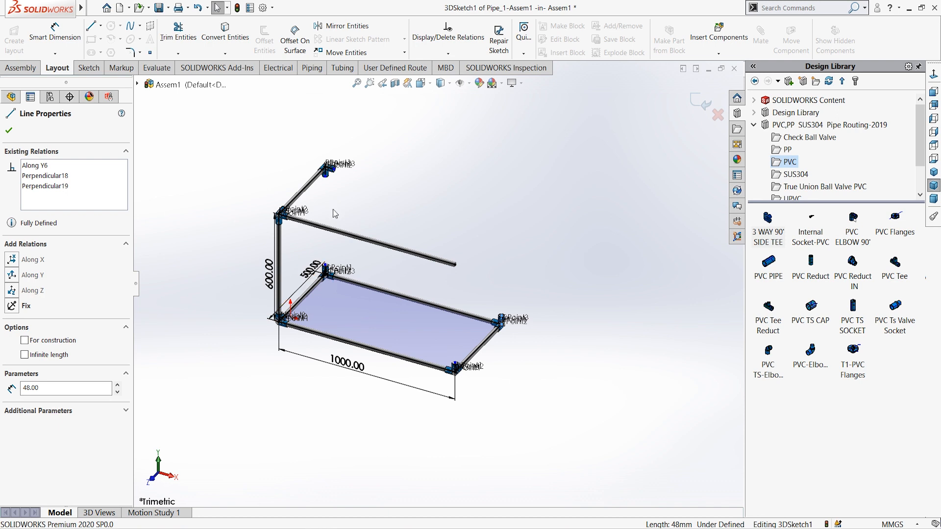
pyautogui.scroll(-4, 334, 213)
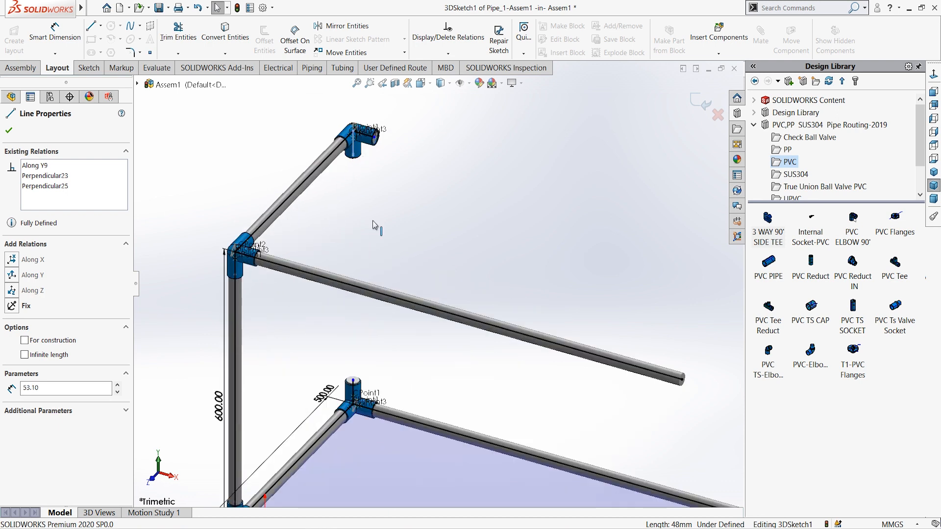
pyautogui.scroll(6, 394, 273)
pyautogui.scroll(-7, 506, 396)
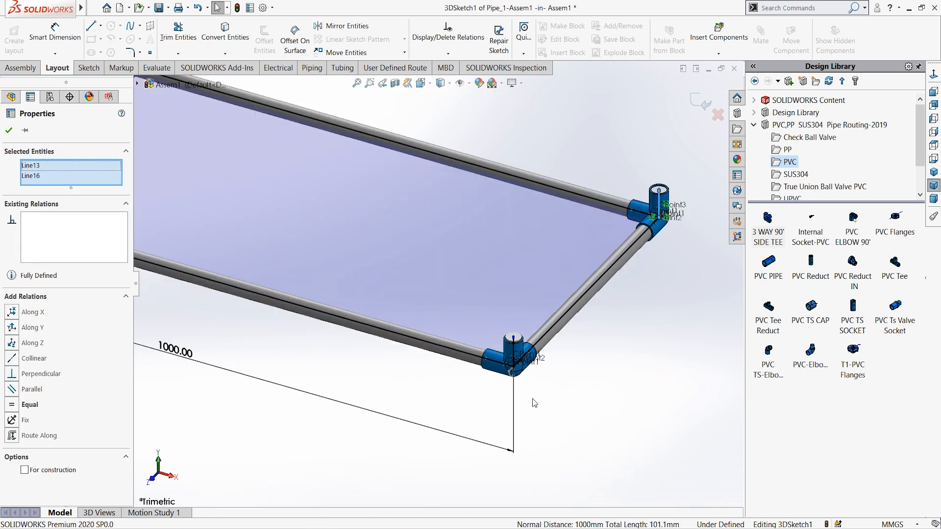
pyautogui.scroll(-1, 533, 398)
pyautogui.click(506, 335)
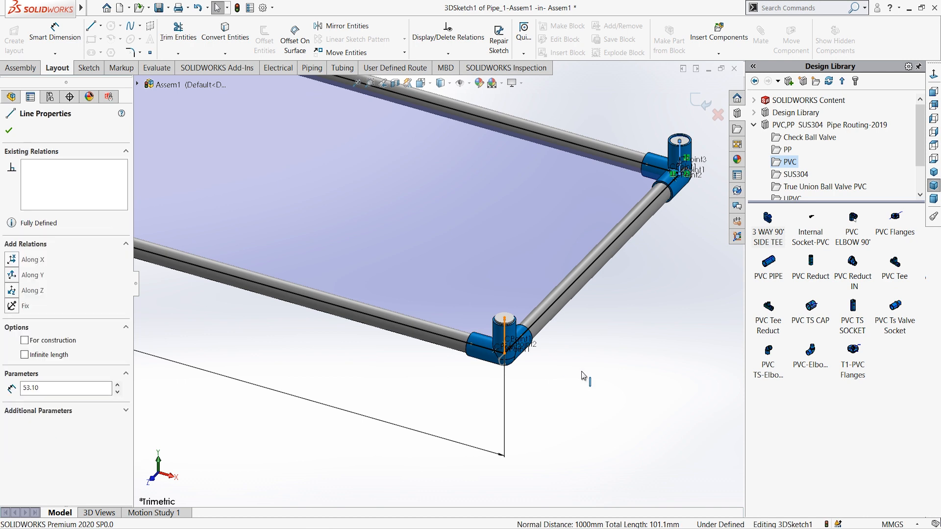
pyautogui.scroll(5, 531, 313)
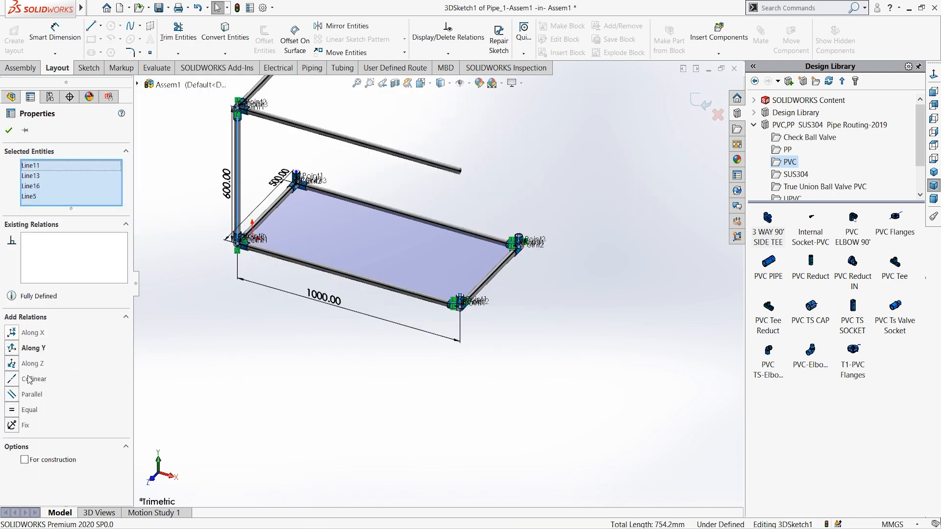
pyautogui.click(18, 411)
pyautogui.click(551, 171)
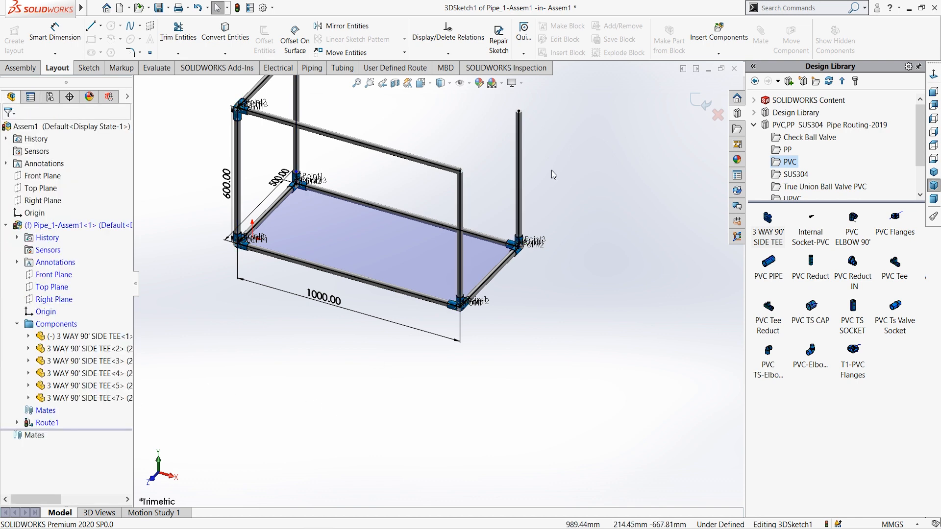
# Insert a 20A 3-way side tee where the upper 1000 mm pipe meets the front vertical pipe, with its free outlet facing back.
pyautogui.press('f')
pyautogui.scroll(-5, 304, 287)
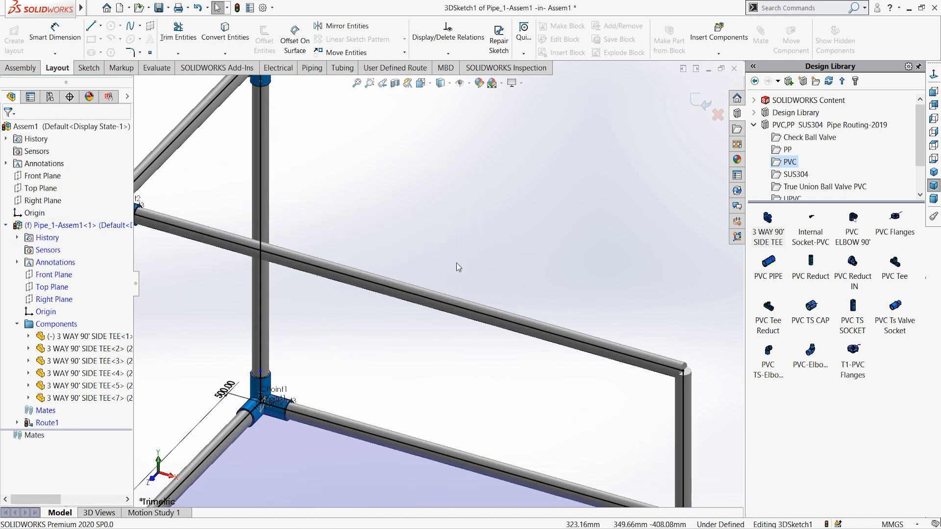
pyautogui.press('f')
pyautogui.moveTo(768, 218); pyautogui.dragTo(581, 340)
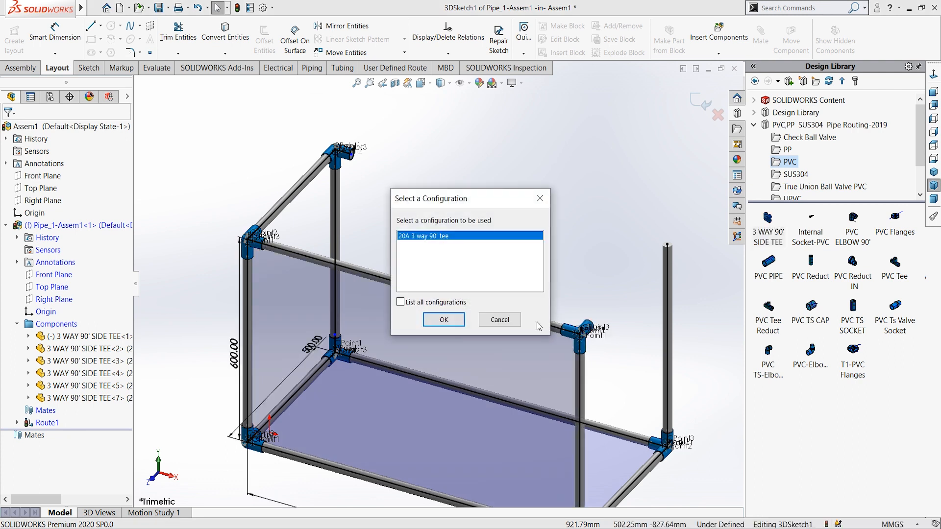
pyautogui.click(444, 319)
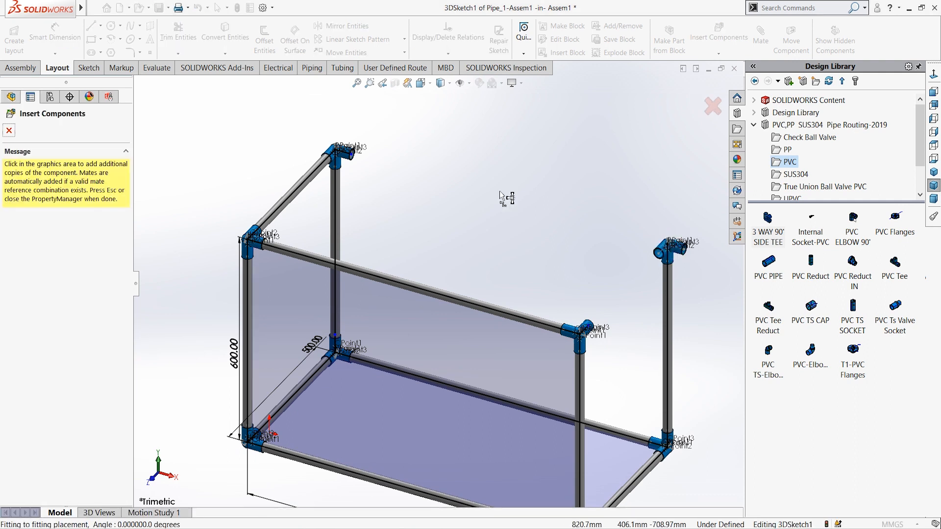
pyautogui.press('Escape')
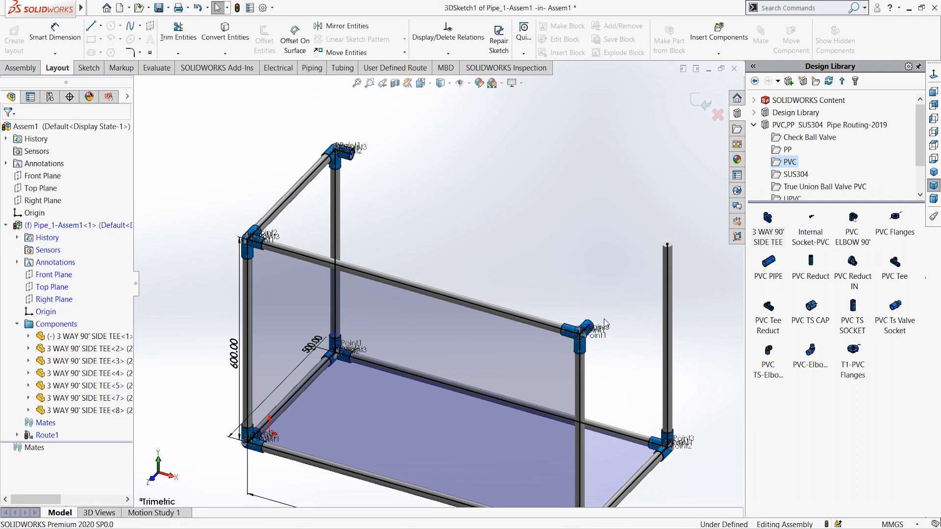
# Make the X-direction route line of the upper rear tee equal to the upper front 1000 mm line.
pyautogui.scroll(-2, 612, 325)
pyautogui.scroll(2, 447, 292)
pyautogui.click(361, 276)
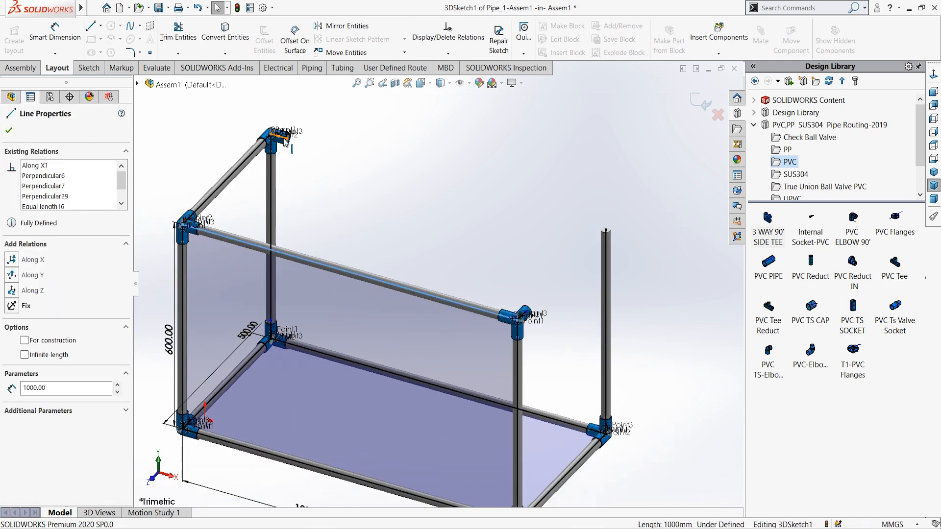
pyautogui.scroll(-4, 291, 151)
pyautogui.click(315, 166)
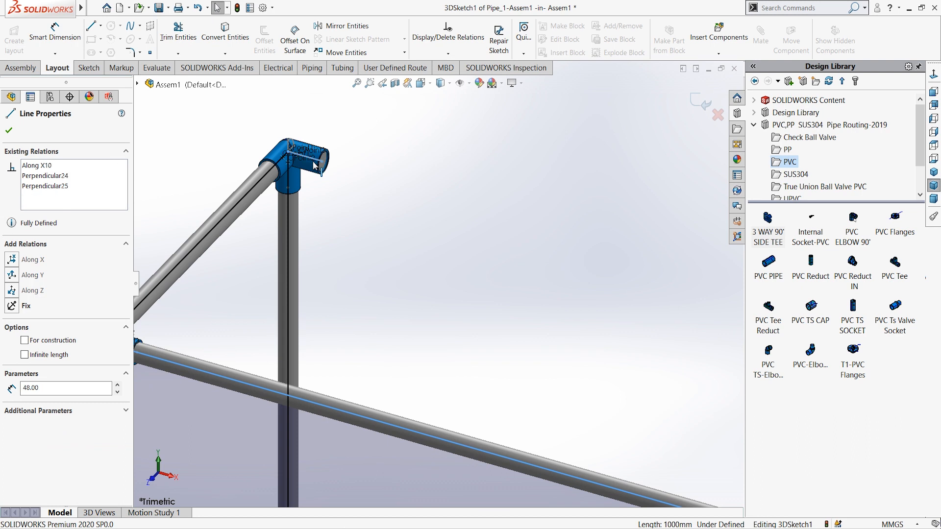
pyautogui.keyDown('ctrl'); pyautogui.click(314, 163); pyautogui.keyUp('ctrl')
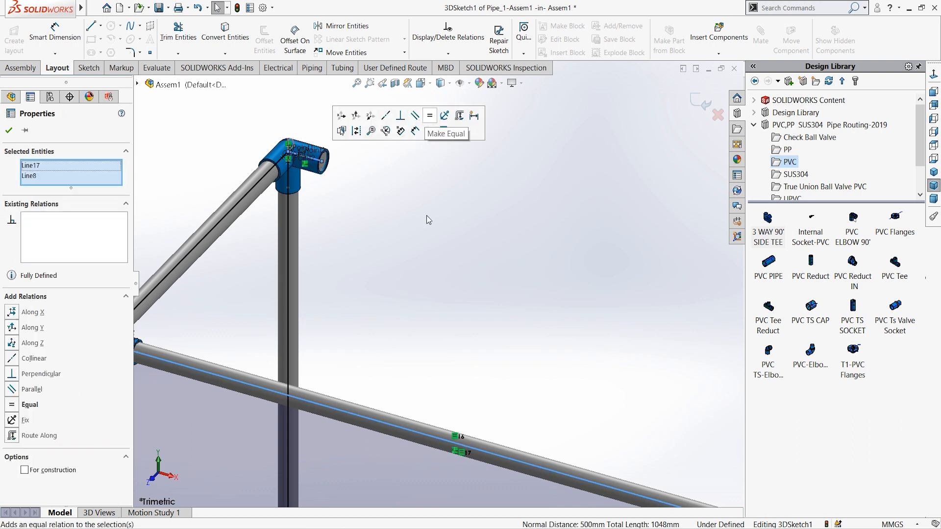
pyautogui.click(432, 252)
# Insert the last 3-way side tee where the upper rear 1000 mm pipe meets the vertical pipe, with its free outlet facing forward.
pyautogui.scroll(5, 431, 251)
pyautogui.scroll(-1, 657, 304)
pyautogui.moveTo(769, 231); pyautogui.dragTo(619, 308)
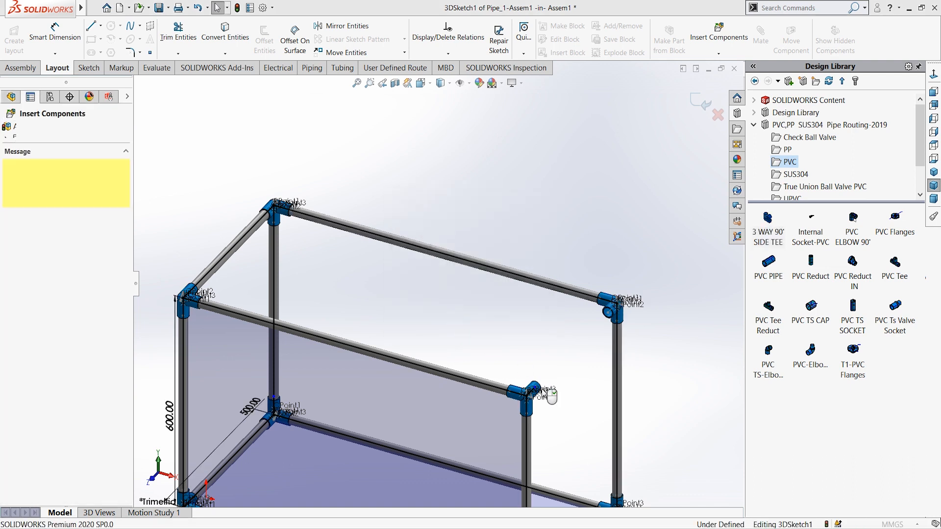
pyautogui.press('Escape')
# Delete the short forward-facing route line from the newly inserted upper rear tee.
pyautogui.scroll(-6, 606, 231)
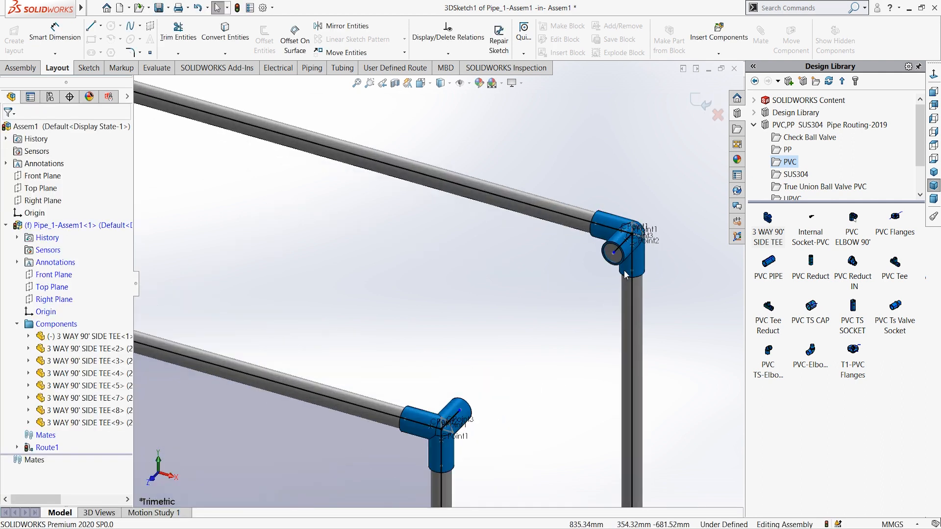
pyautogui.click(606, 226)
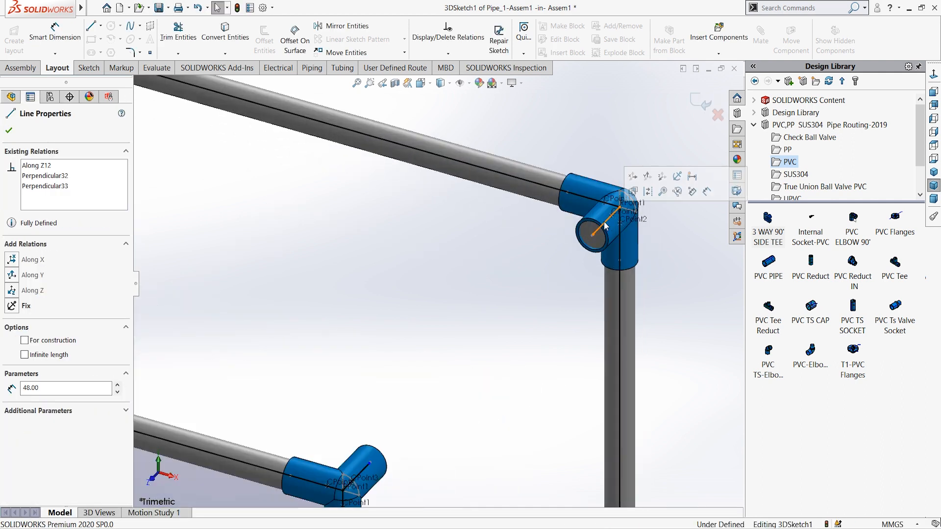
pyautogui.click(493, 357)
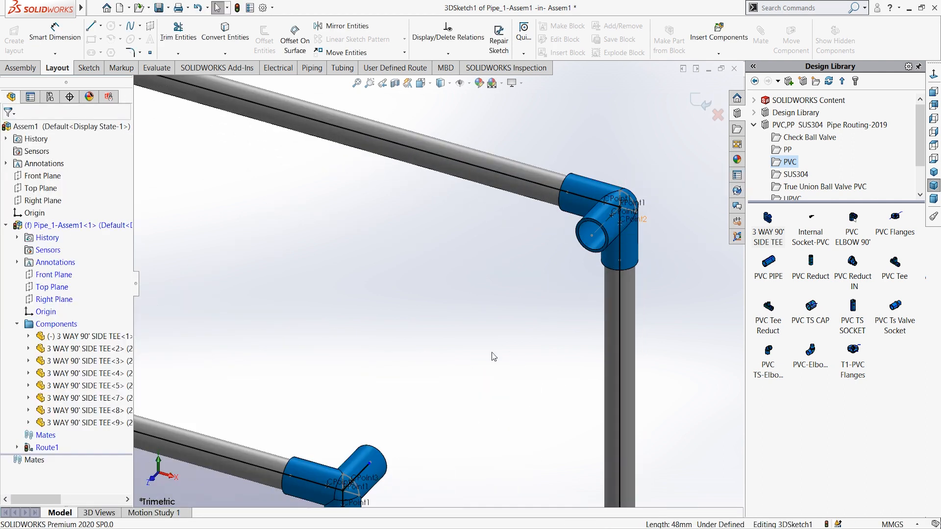
# Merge the free endpoint of the upper front tee's rearward route line with the route point at the upper rear tee's center.
pyautogui.click(371, 466)
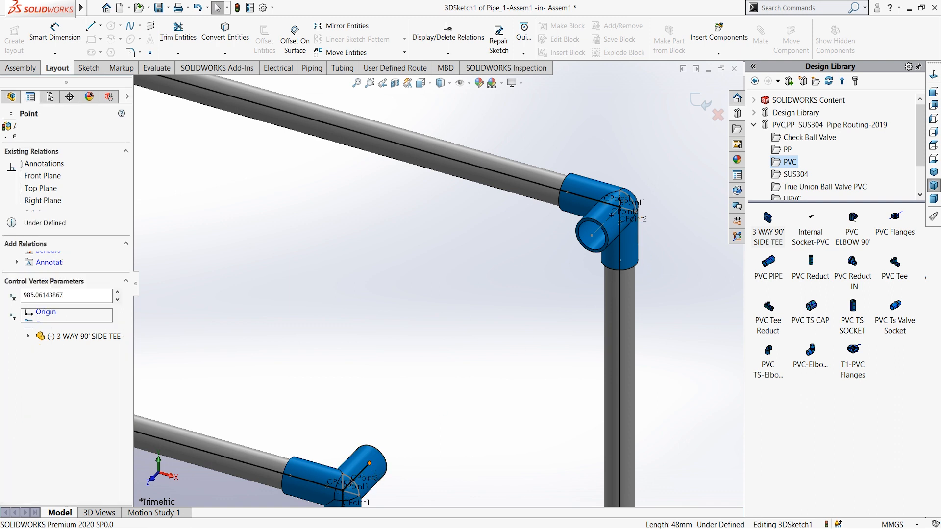
pyautogui.keyDown('ctrl'); pyautogui.click(634, 208); pyautogui.keyUp('ctrl')
pyautogui.click(30, 373)
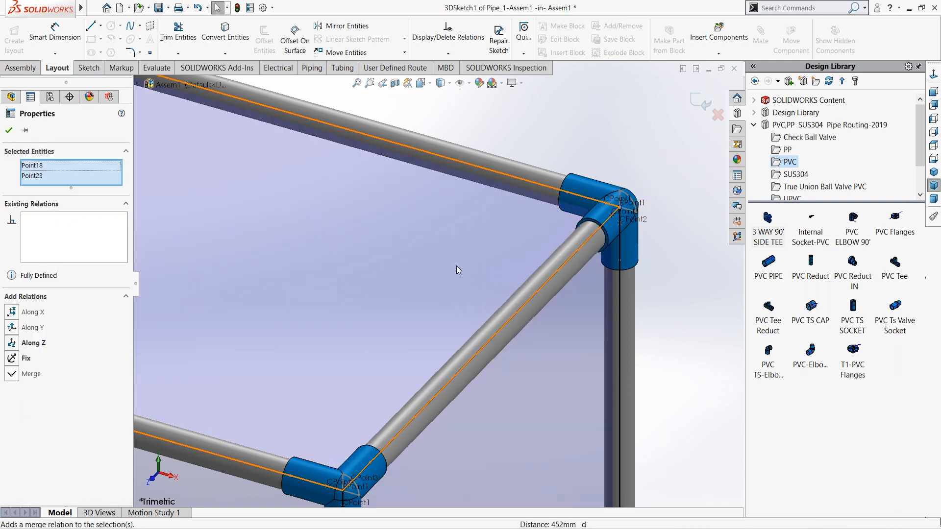
pyautogui.scroll(5, 572, 296)
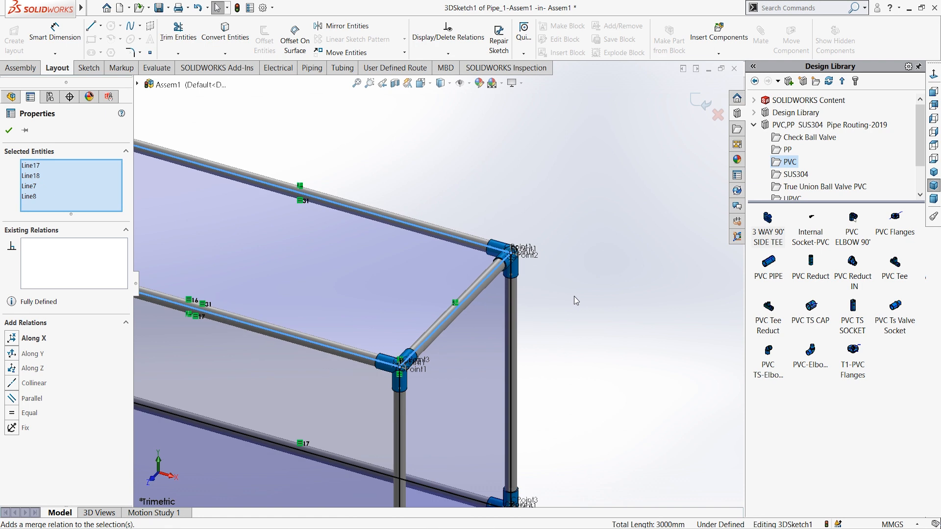
# Set the route sketch's 500 mm depth dimension to 2000 mm.
pyautogui.scroll(3, 574, 296)
pyautogui.scroll(3, 289, 297)
pyautogui.scroll(-5, 525, 154)
pyautogui.scroll(-3, 578, 134)
pyautogui.click(578, 134)
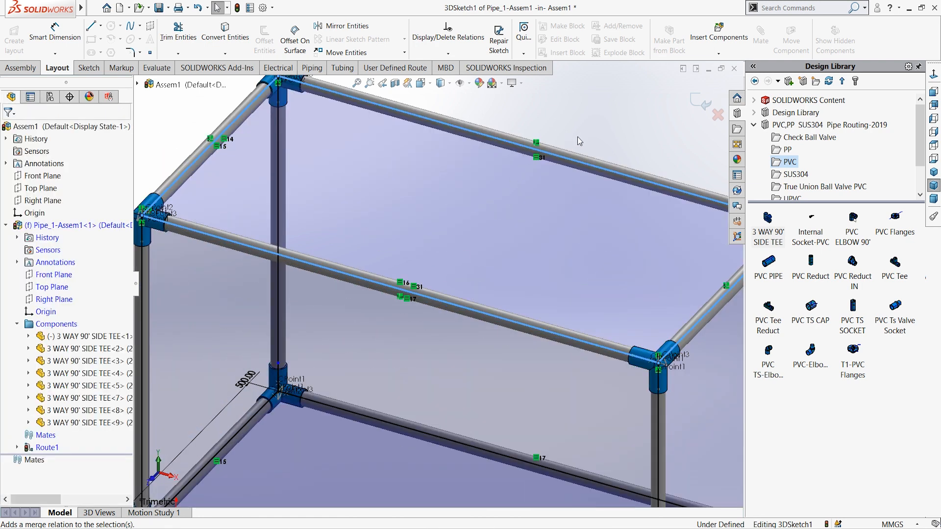
pyautogui.scroll(5, 577, 137)
pyautogui.moveTo(441, 315)
pyautogui.mouseDown(button='middle')
pyautogui.moveTo(592, 355)
pyautogui.moveTo(424, 353)
pyautogui.moveTo(432, 316)
pyautogui.moveTo(424, 320)
pyautogui.mouseUp(button='middle')
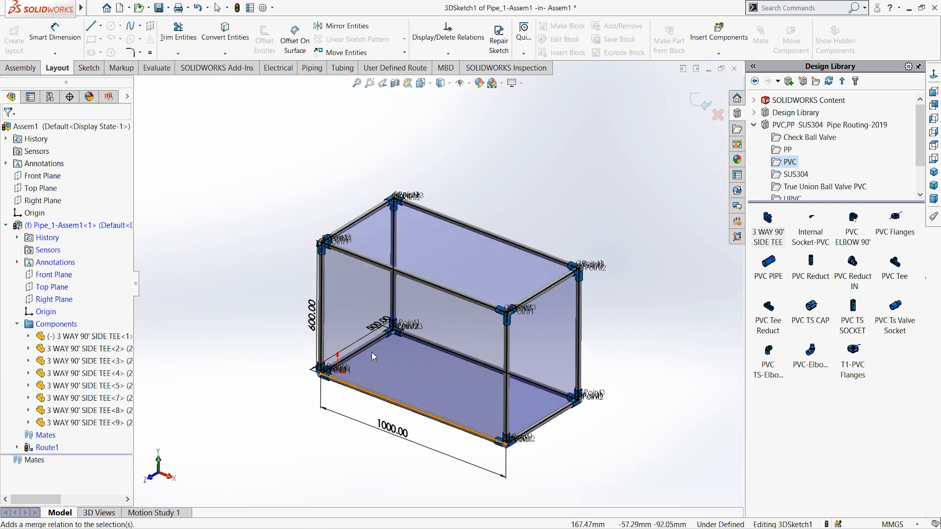
pyautogui.doubleClick(375, 327)
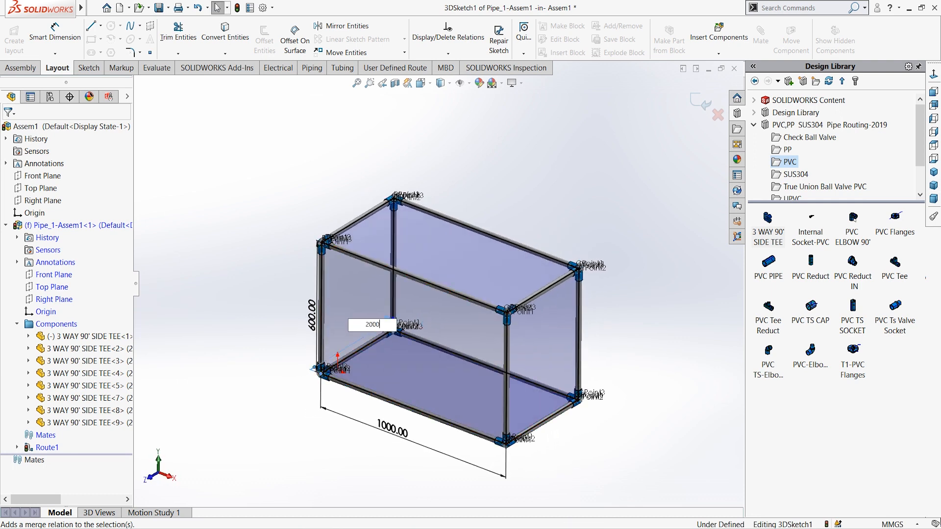
pyautogui.write('2000')
pyautogui.press('Return')
pyautogui.scroll(3, 561, 273)
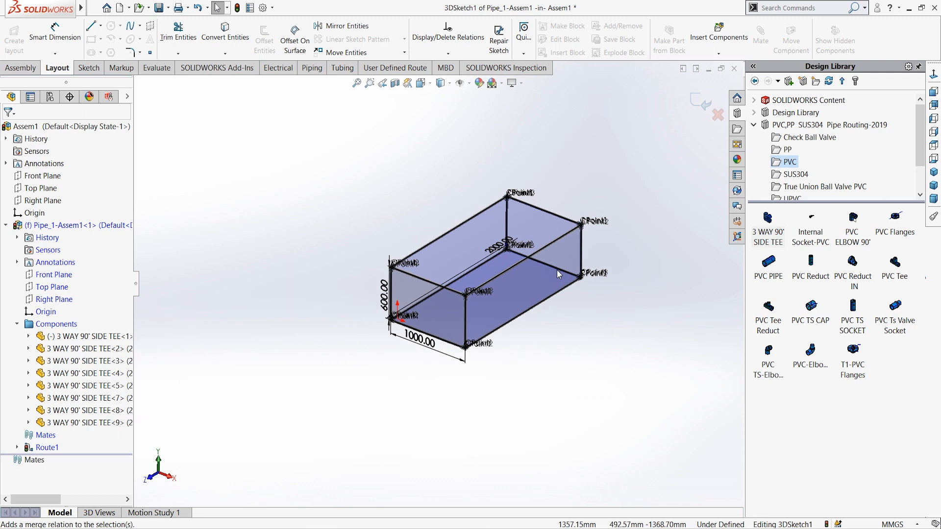
pyautogui.scroll(-3, 588, 260)
# Exit the route sketch and the pipe subassembly to return to editing the top-level assembly.
pyautogui.click(692, 102)
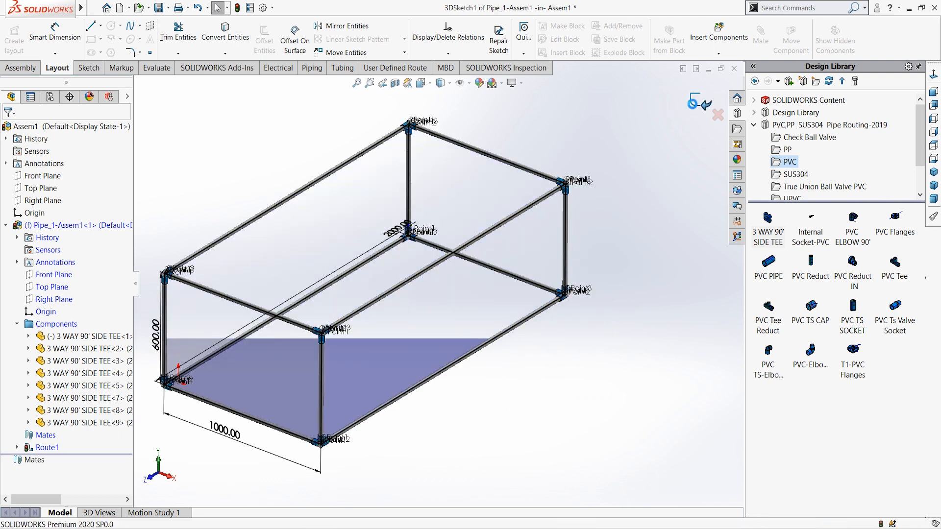
pyautogui.scroll(5, 549, 265)
pyautogui.scroll(-4, 463, 280)
pyautogui.moveTo(462, 281)
pyautogui.mouseDown(button='middle')
pyautogui.moveTo(298, 265)
pyautogui.moveTo(290, 289)
pyautogui.mouseUp(button='middle')
pyautogui.click(706, 106)
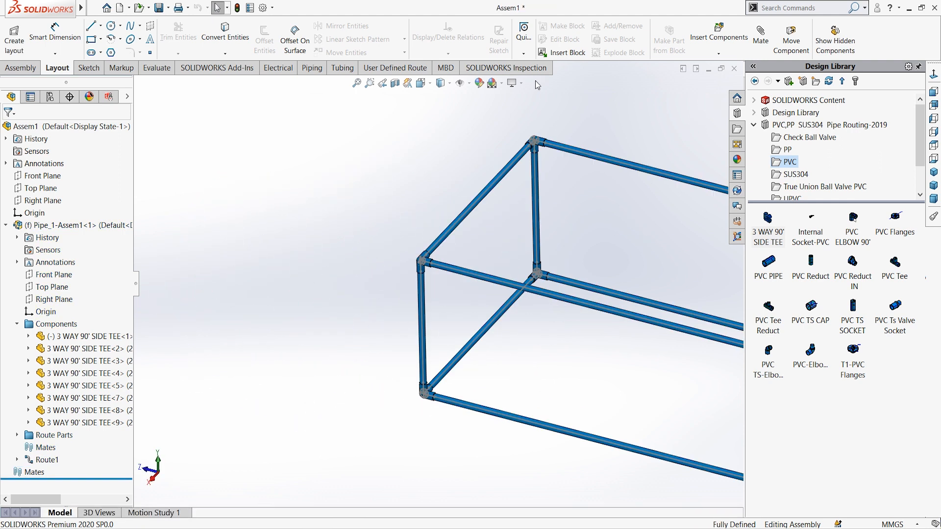
# Hide all item types to inspect the pipe frame without its route points and sketch lines.
pyautogui.click(460, 83)
pyautogui.scroll(3, 546, 262)
pyautogui.scroll(-5, 546, 263)
pyautogui.moveTo(546, 263)
pyautogui.mouseDown(button='middle')
pyautogui.moveTo(430, 269)
pyautogui.moveTo(427, 242)
pyautogui.moveTo(441, 254)
pyautogui.moveTo(380, 213)
pyautogui.mouseUp(button='middle')
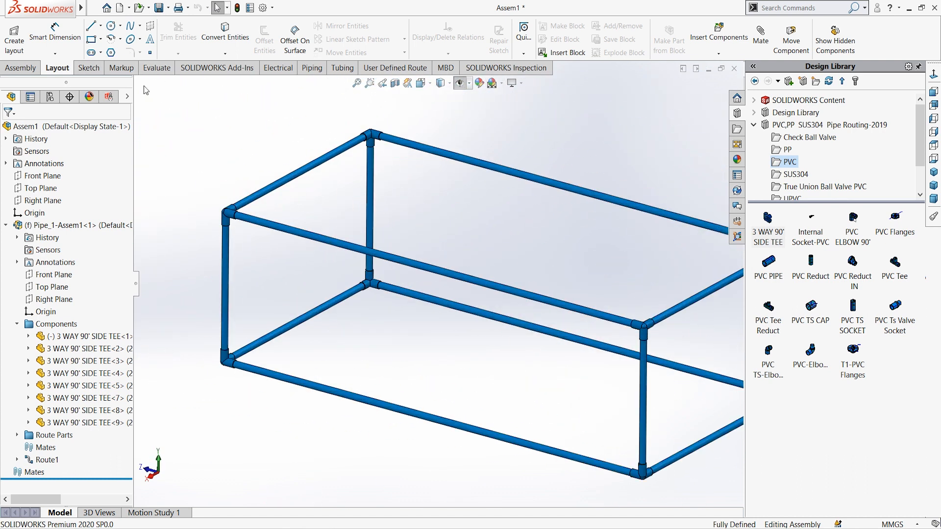
# Start a 3D sketch in the assembly and place a point on the upper front long pipe's centreline, about 186 mm from its corner.
pyautogui.click(89, 68)
pyautogui.click(14, 53)
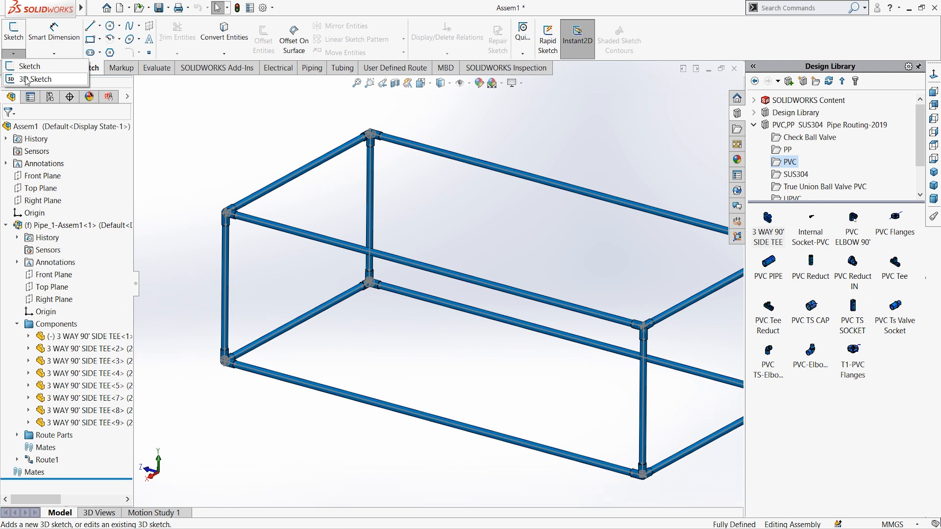
pyautogui.click(27, 79)
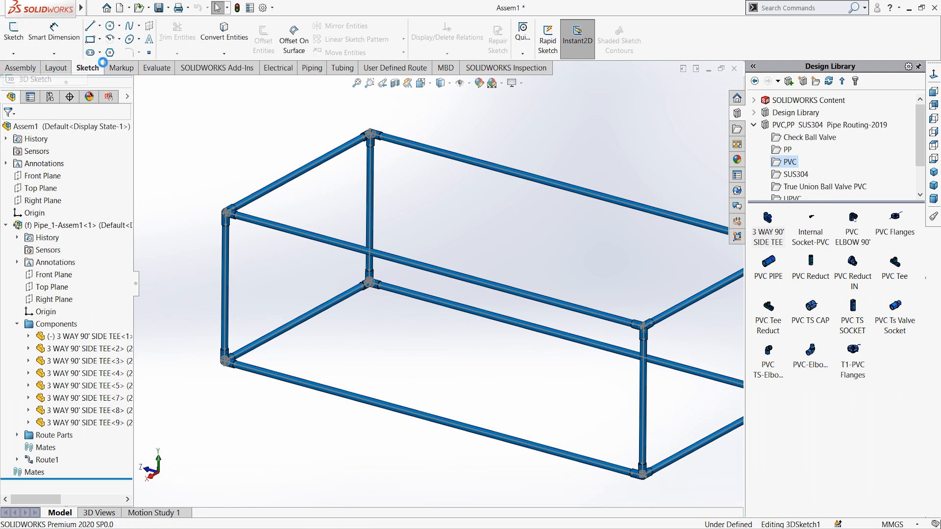
pyautogui.scroll(-3, 225, 166)
pyautogui.click(294, 265)
# Dimension the sketch point 100 mm from the adjacent upper corner tee and exit the 3D sketch.
pyautogui.click(227, 252)
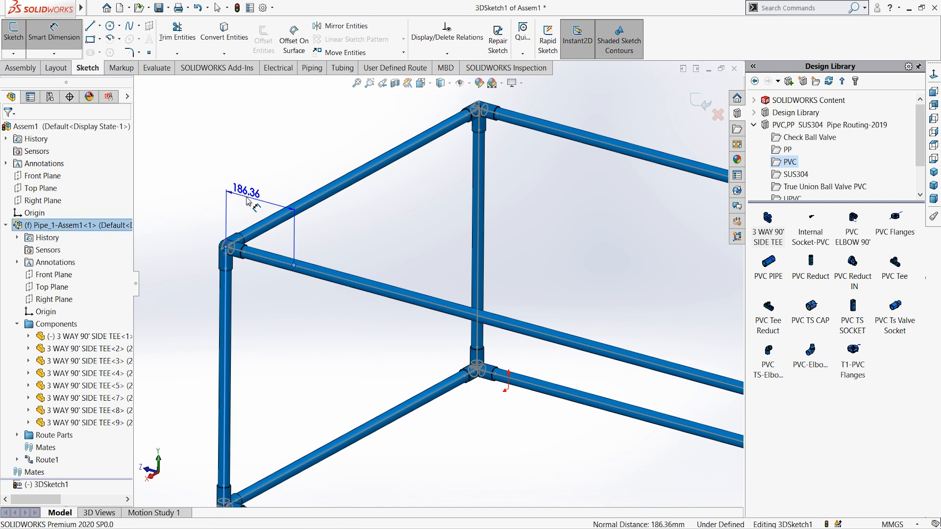
pyautogui.click(248, 201)
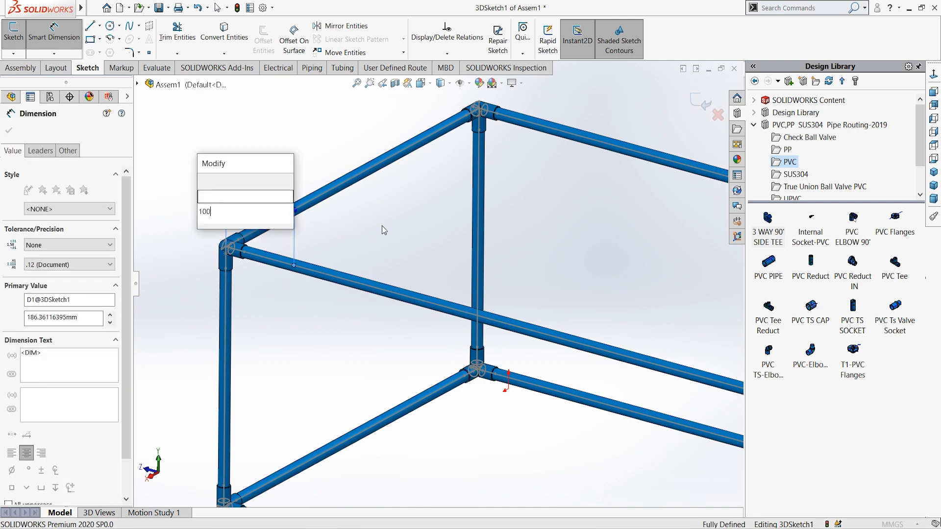
pyautogui.press('Return')
pyautogui.press('Escape')
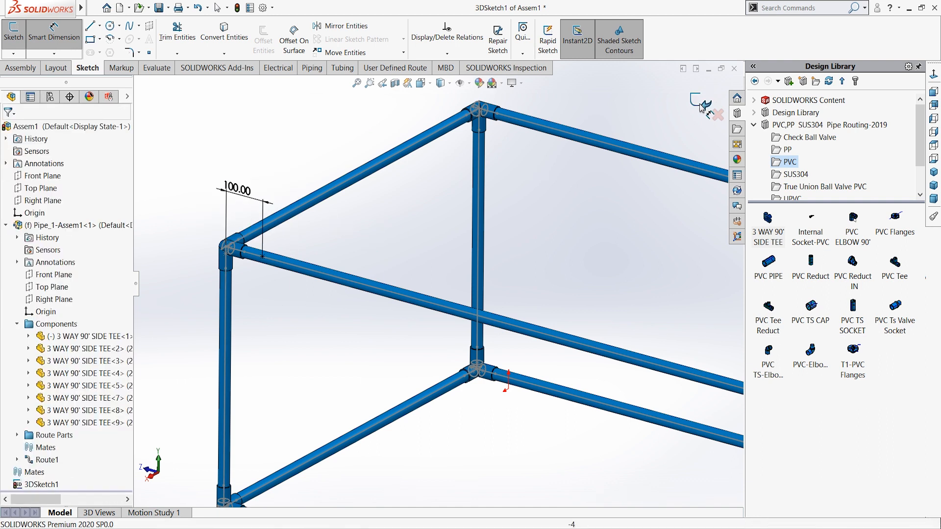
pyautogui.click(698, 107)
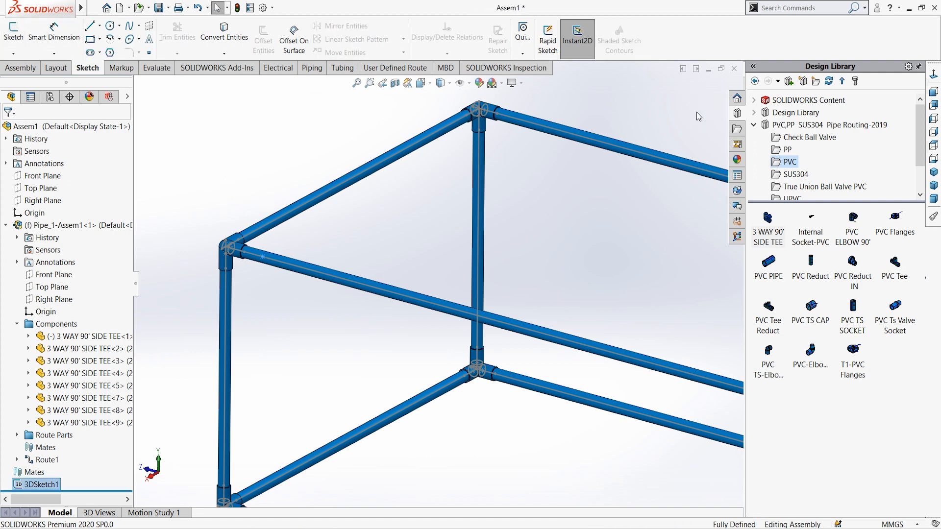
# Close the assembly and save all of its modified documents.
pyautogui.click(406, 237)
pyautogui.scroll(7, 406, 237)
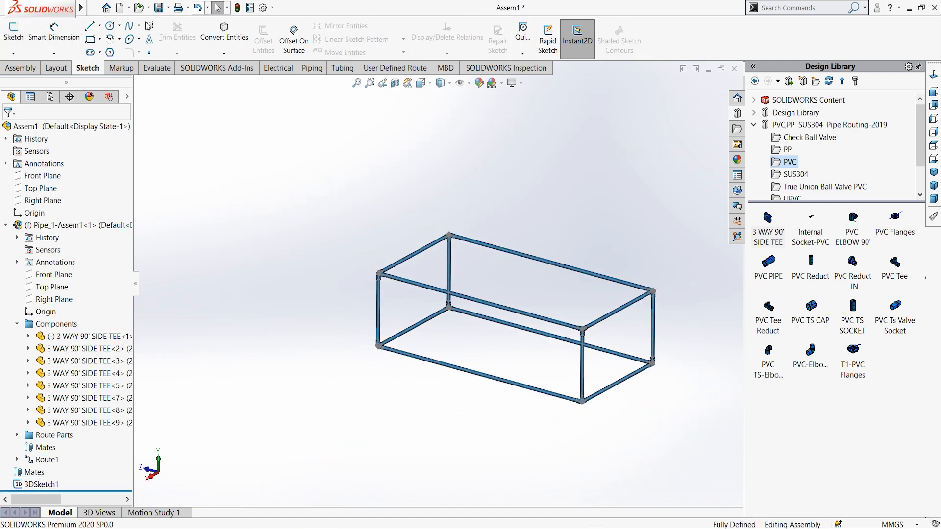
pyautogui.hotkey('ctrl', 'w')
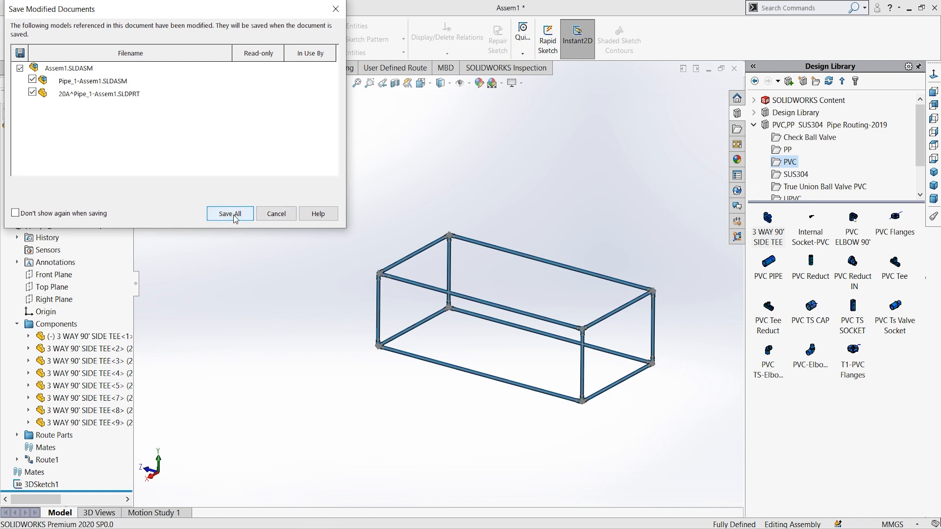
pyautogui.click(231, 213)
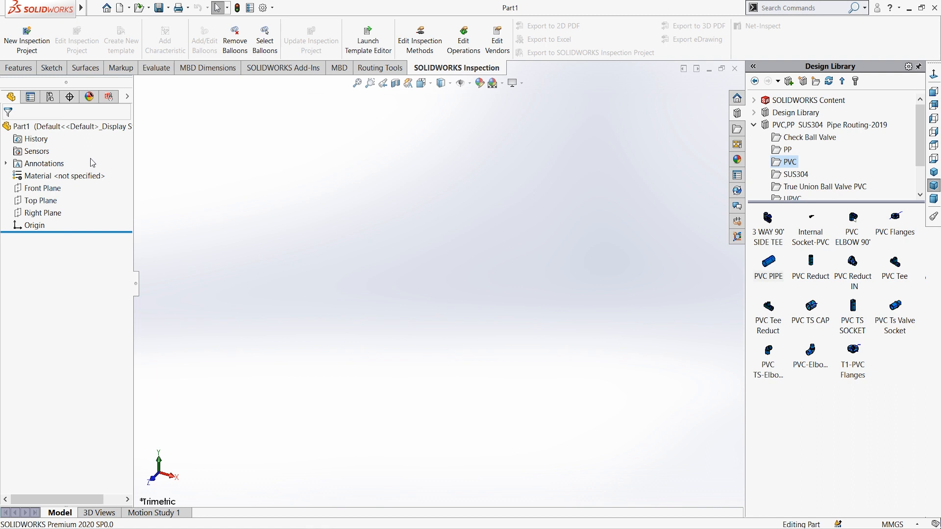
# Start a 3D sketch in the new part and draw a line about 79 mm long from the origin along Y.
pyautogui.click(53, 68)
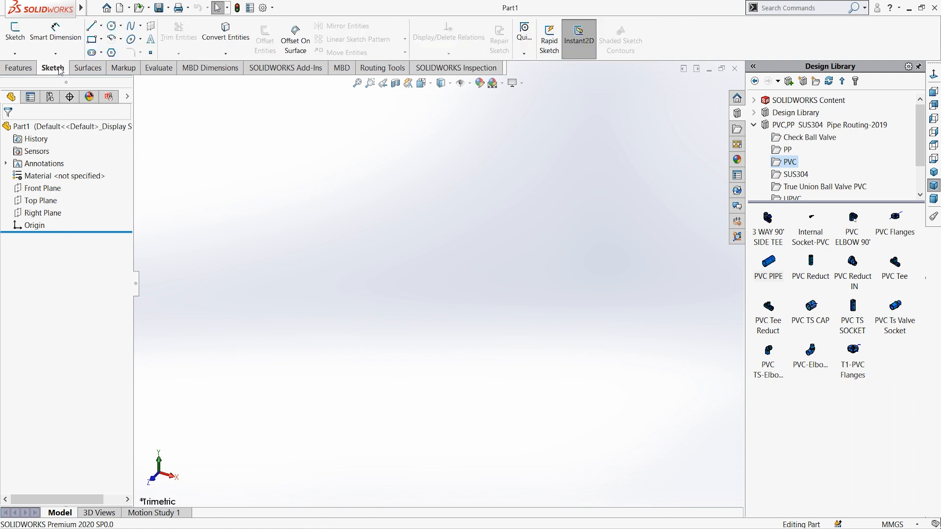
pyautogui.click(15, 53)
pyautogui.click(25, 79)
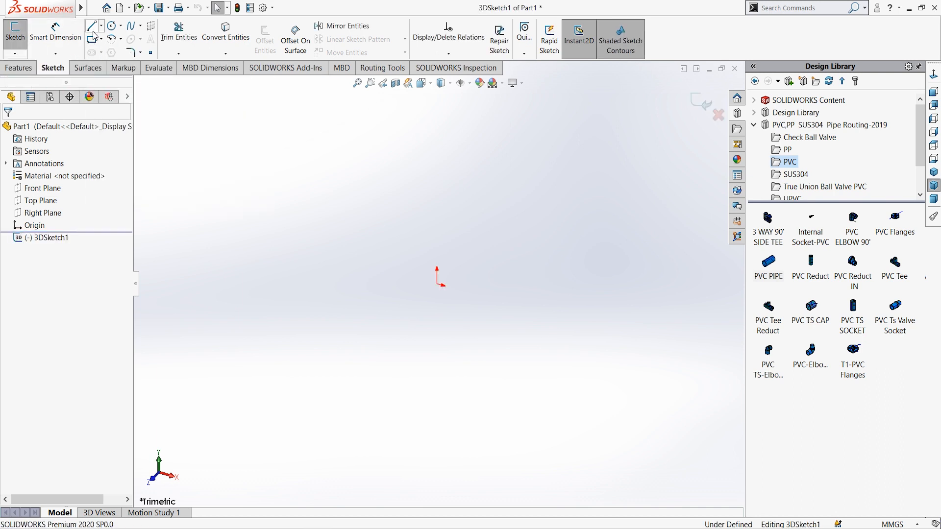
pyautogui.click(436, 283)
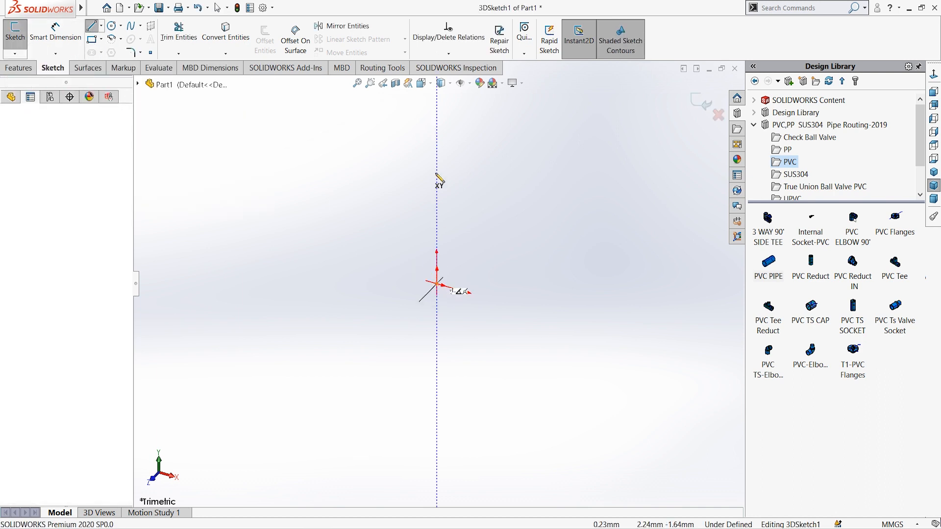
pyautogui.doubleClick(436, 143)
# Dimension the vertical line to 600 mm and exit the 3D sketch.
pyautogui.click(58, 37)
pyautogui.click(437, 192)
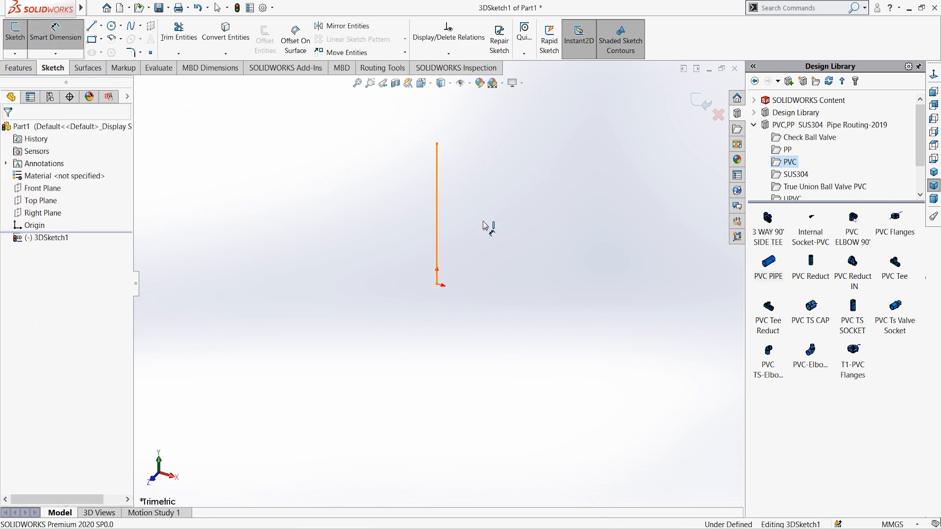
pyautogui.click(484, 222)
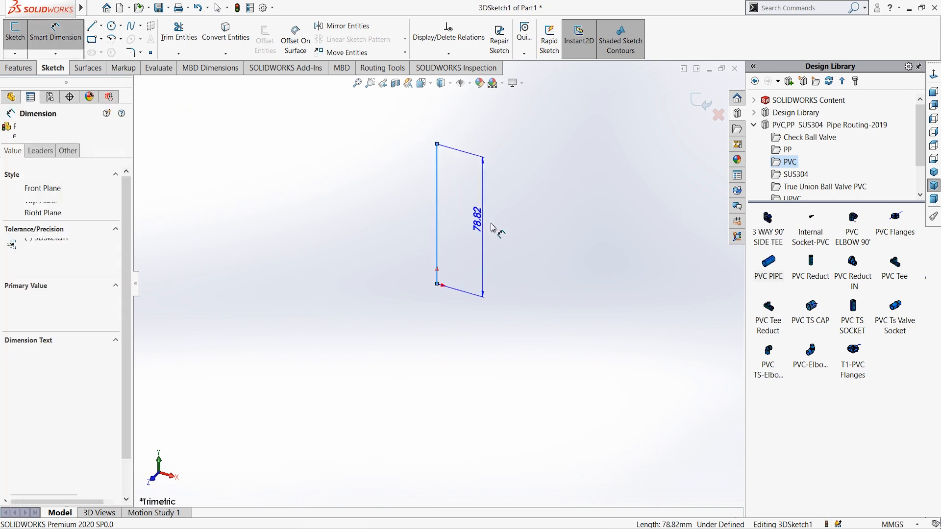
pyautogui.write('600')
pyautogui.press('Return')
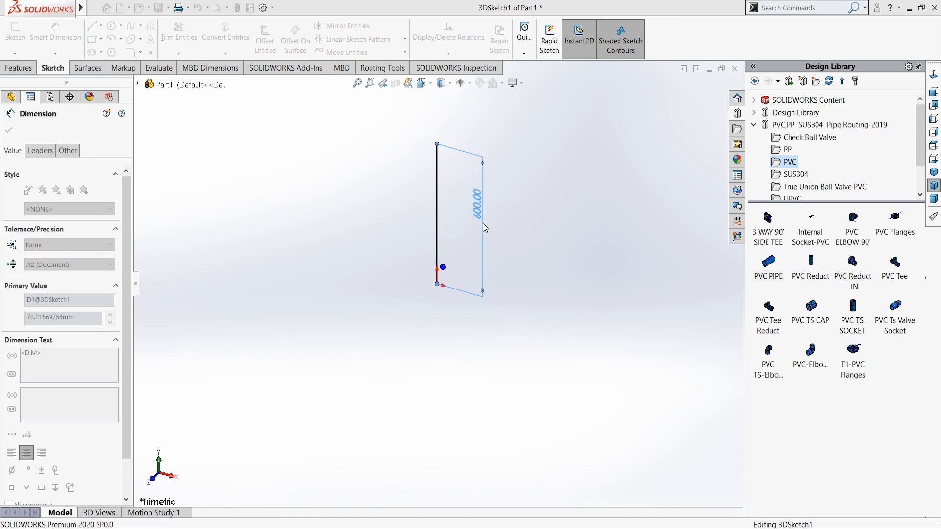
pyautogui.press('Escape')
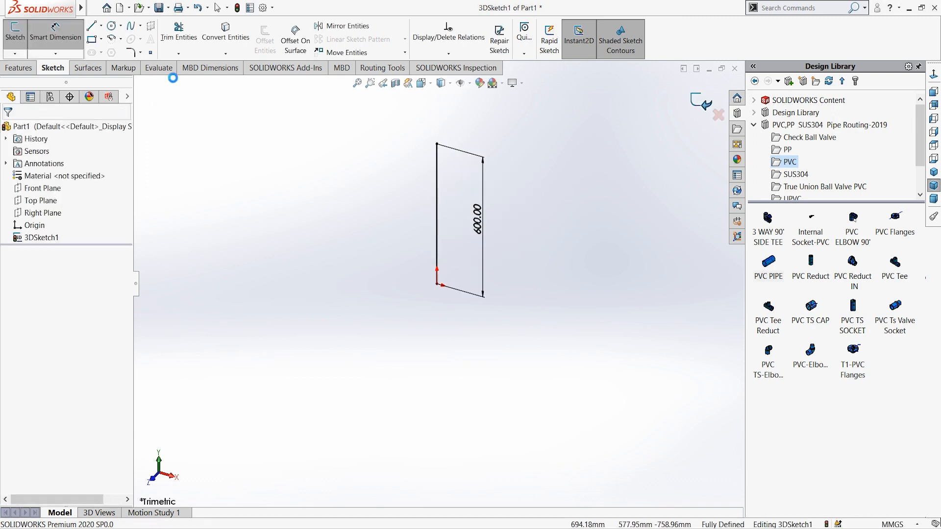
pyautogui.click(700, 101)
# Add the Weldments toolset to the CommandManager.
pyautogui.click(218, 70)
pyautogui.rightClick(218, 70)
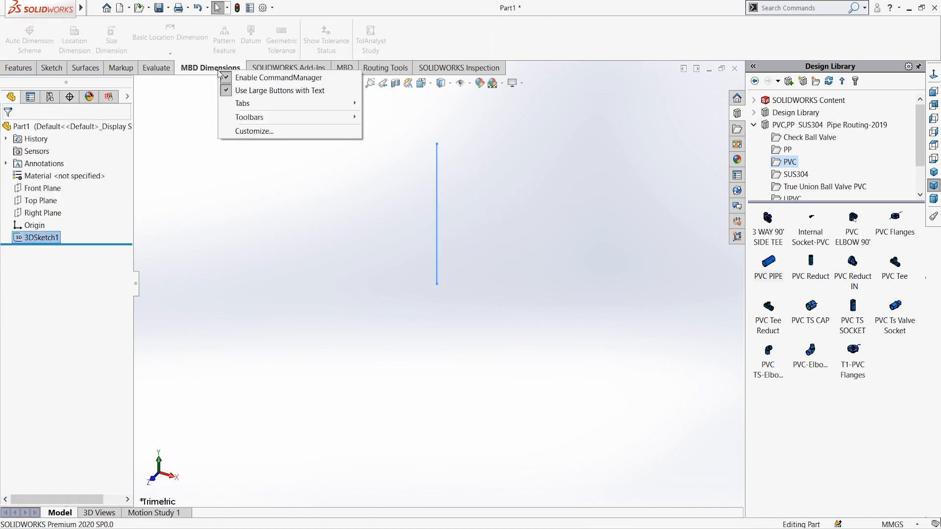
pyautogui.rightClick(412, 72)
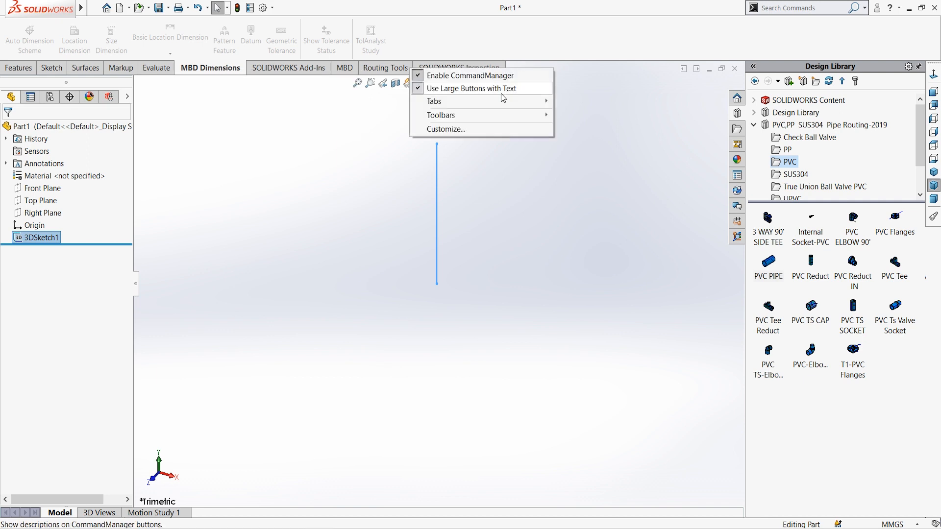
pyautogui.moveTo(502, 107)
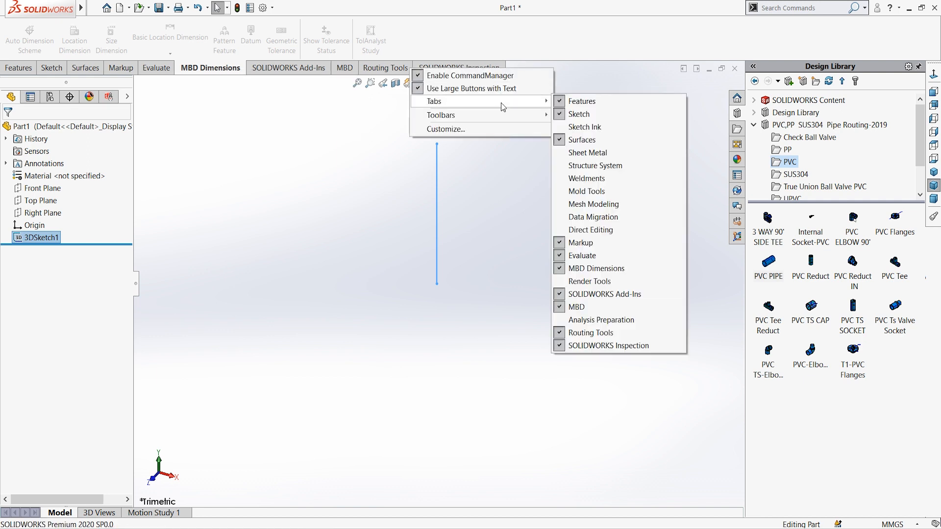
pyautogui.click(586, 178)
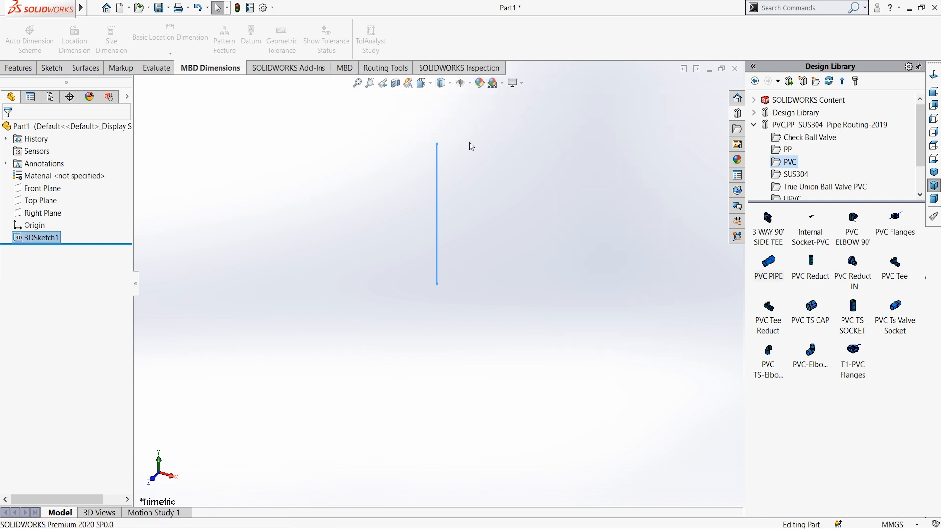
pyautogui.click(283, 130)
# Check which profile standards the Structural Member command offers, and cancel the command.
pyautogui.click(127, 68)
pyautogui.click(81, 41)
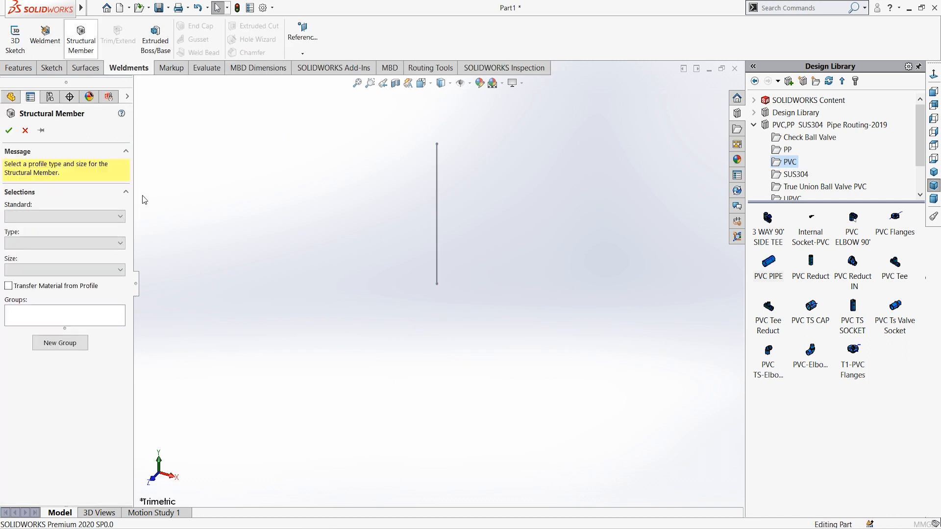
pyautogui.click(86, 216)
pyautogui.click(87, 216)
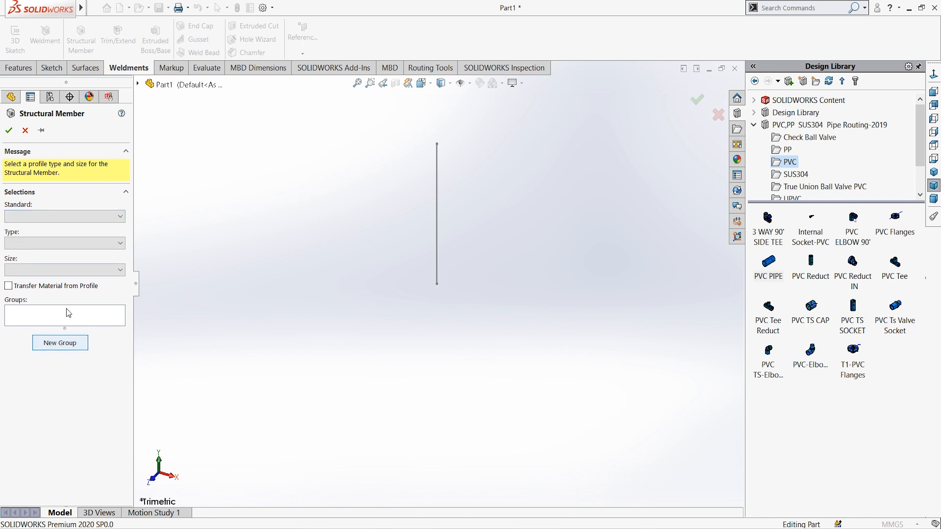
pyautogui.click(25, 131)
# Open the options and look through the document properties, including image quality, units, grid and detailing, for the weldment profile location.
pyautogui.rightClick(434, 43)
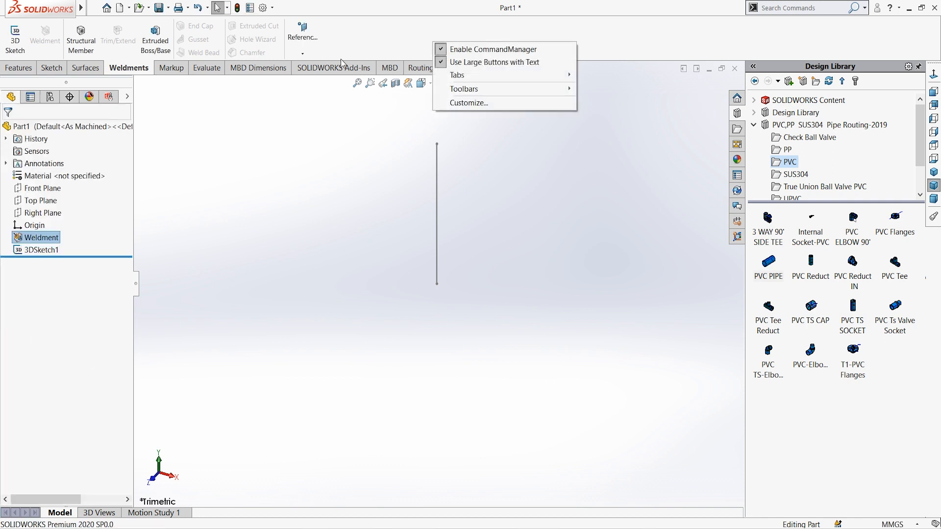
pyautogui.click(272, 9)
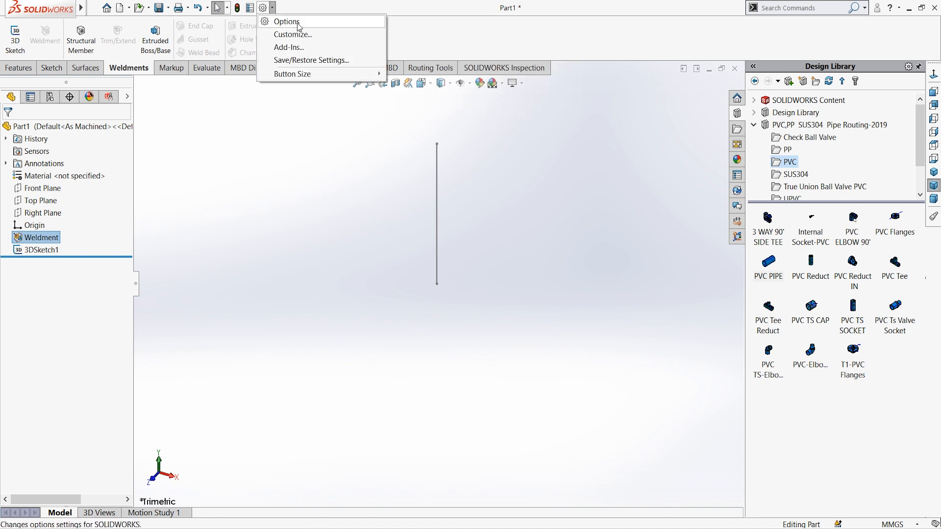
pyautogui.click(291, 22)
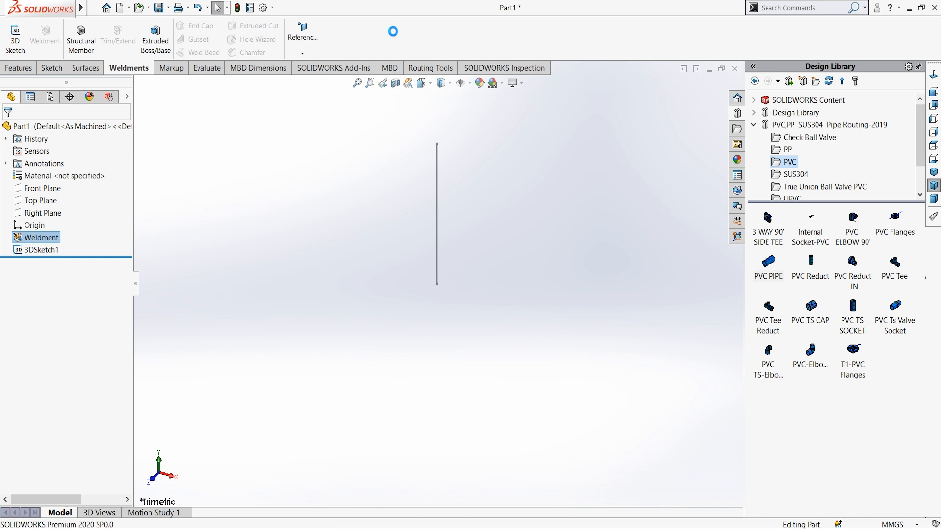
pyautogui.click(329, 90)
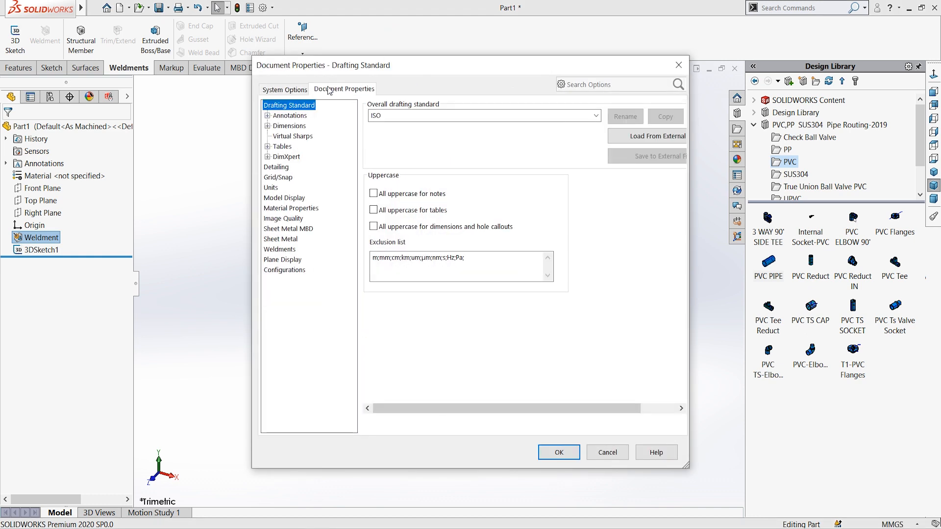
pyautogui.click(282, 219)
pyautogui.click(283, 209)
pyautogui.click(271, 188)
pyautogui.click(276, 179)
pyautogui.click(277, 168)
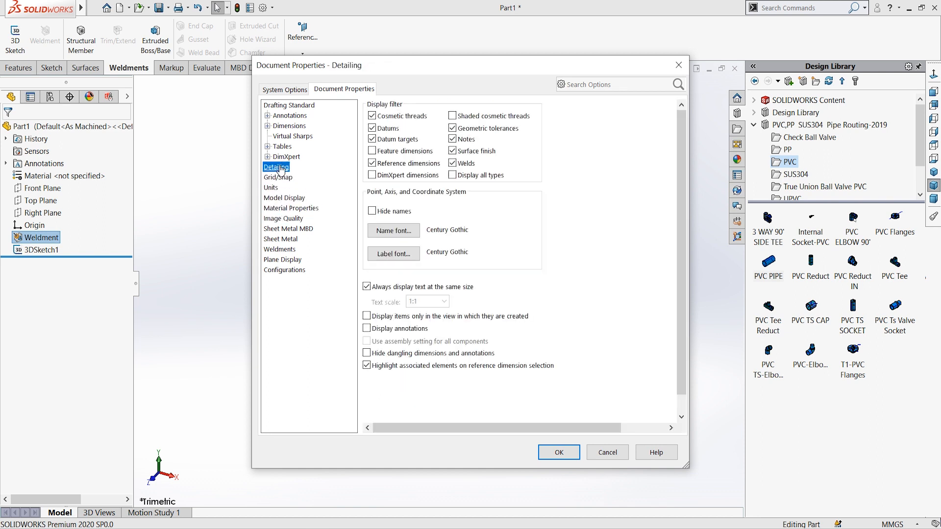
# Show the Weldment Profiles folders in the File Locations section of the system options.
pyautogui.click(283, 89)
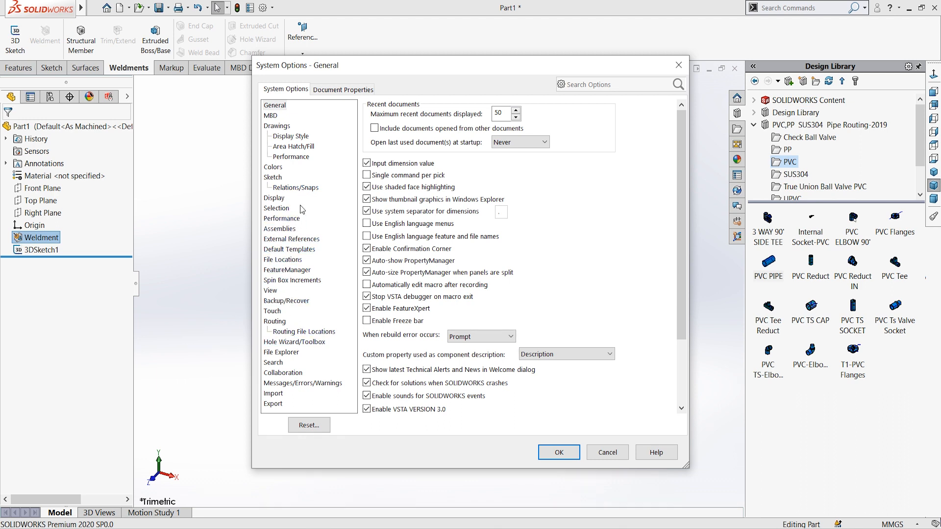
pyautogui.click(280, 218)
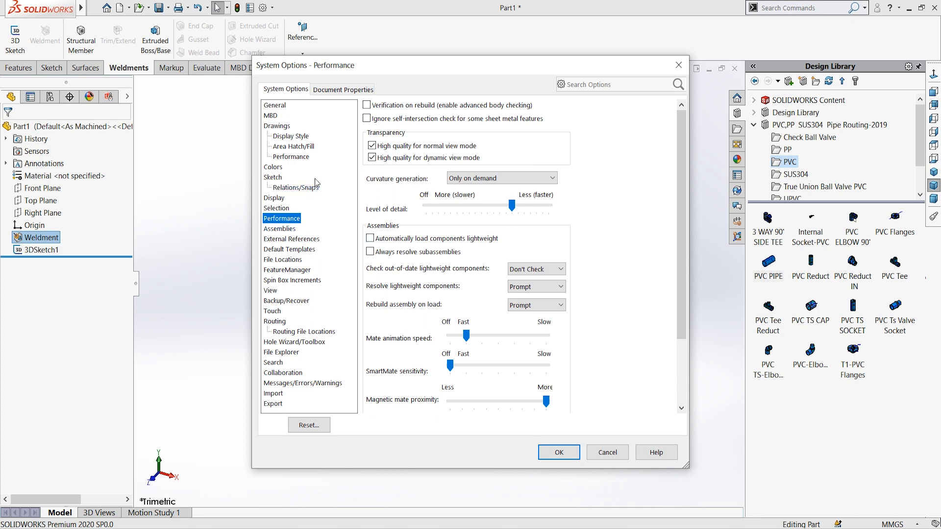
pyautogui.click(293, 260)
pyautogui.click(504, 116)
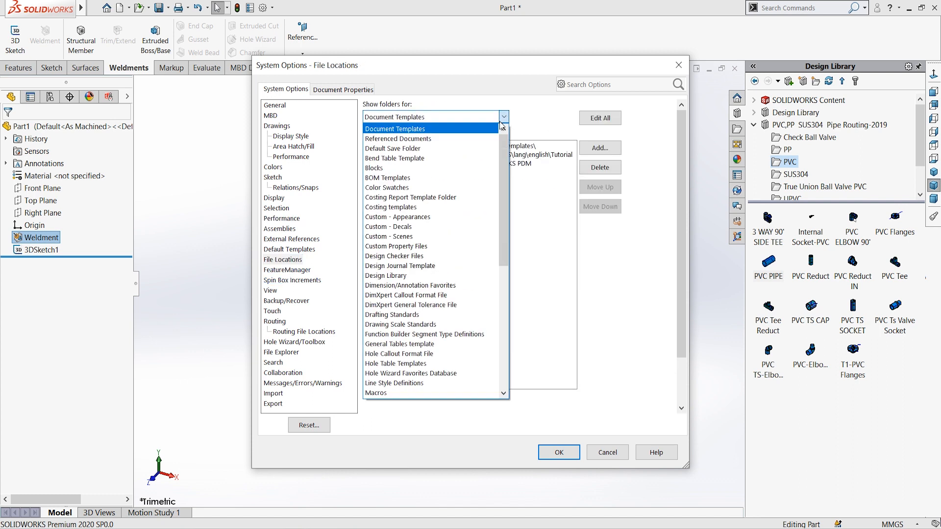
pyautogui.scroll(-3, 430, 287)
pyautogui.scroll(-6, 430, 287)
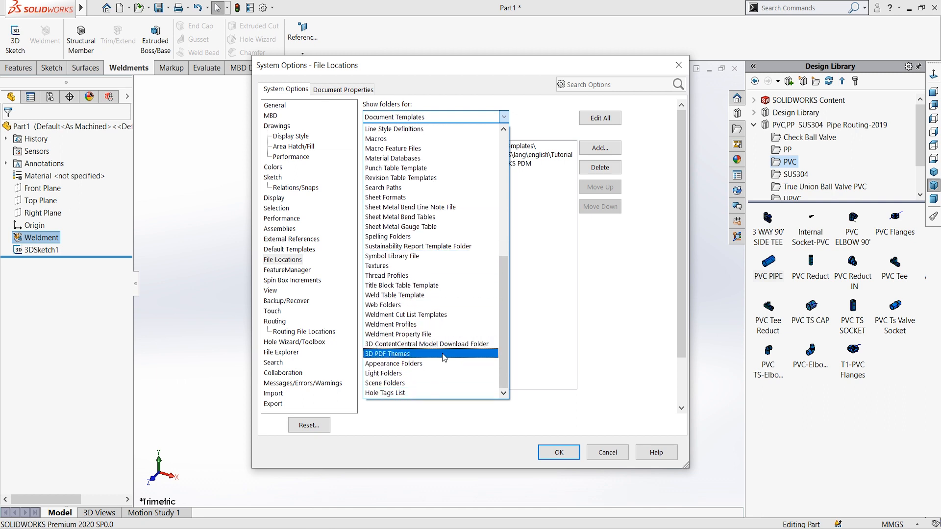
pyautogui.click(450, 324)
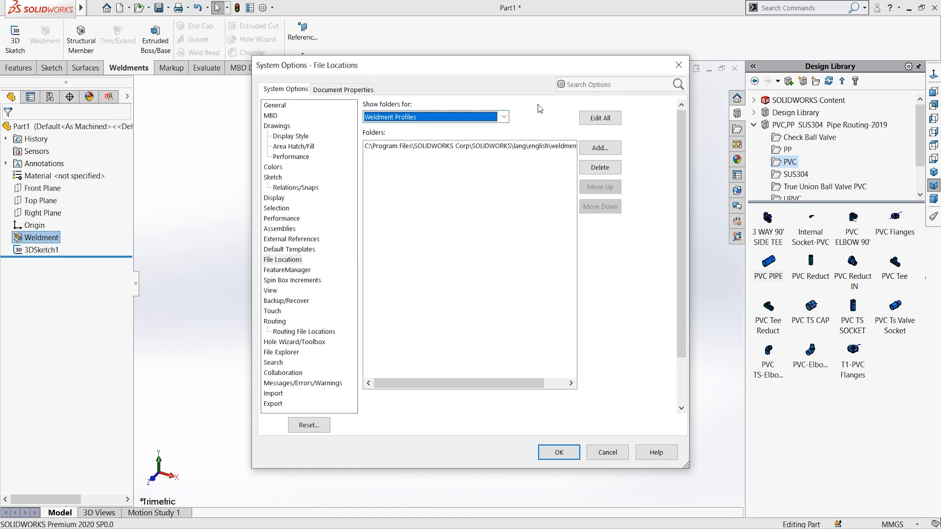
# Add the folder D:\JOB\Weldment Profile - 2018 to the weldment profile locations.
pyautogui.click(601, 148)
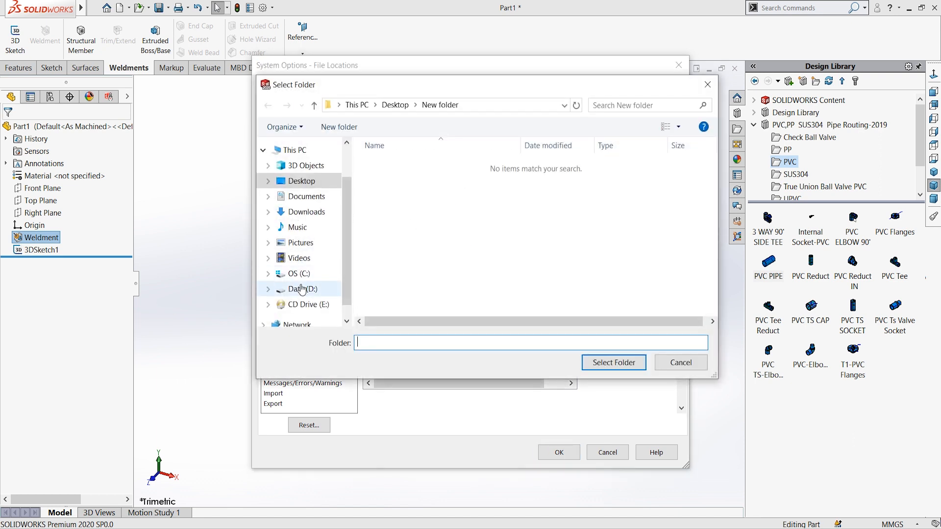
pyautogui.click(302, 289)
pyautogui.doubleClick(384, 161)
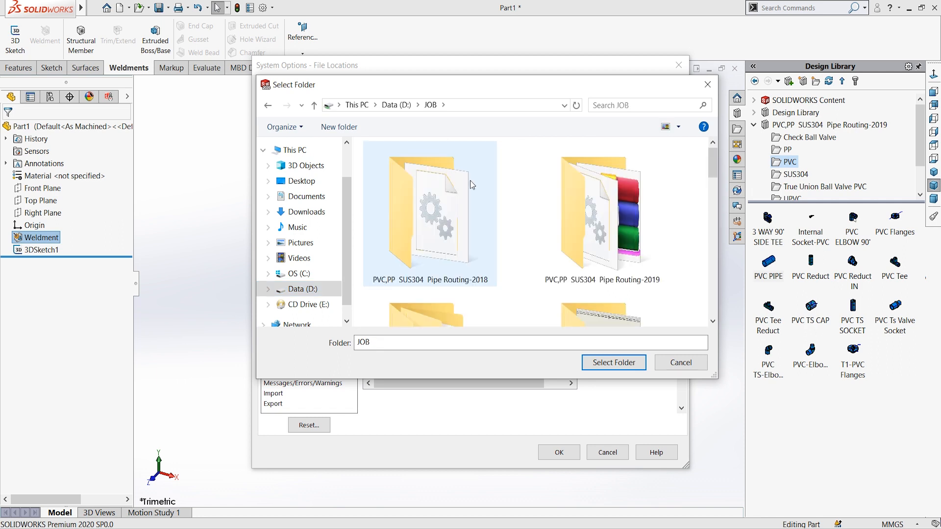
pyautogui.scroll(-5, 455, 172)
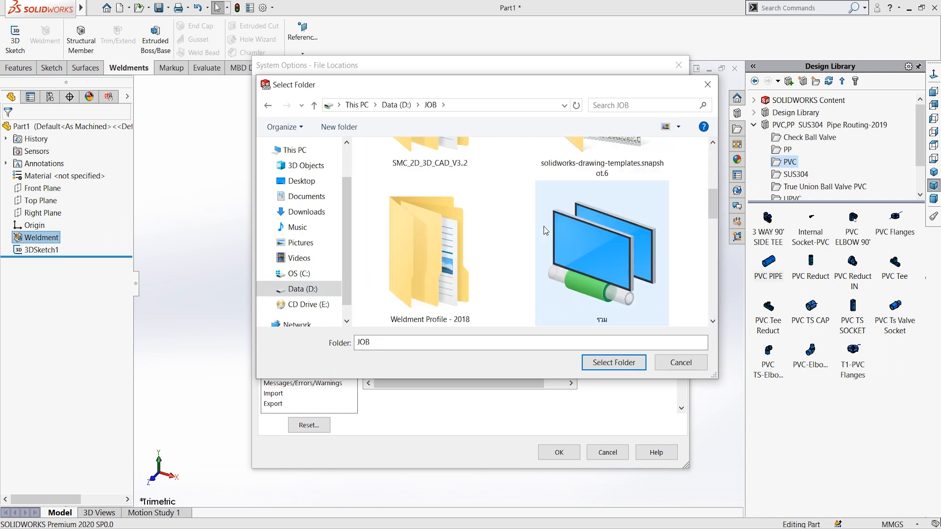
pyautogui.click(679, 126)
pyautogui.click(725, 203)
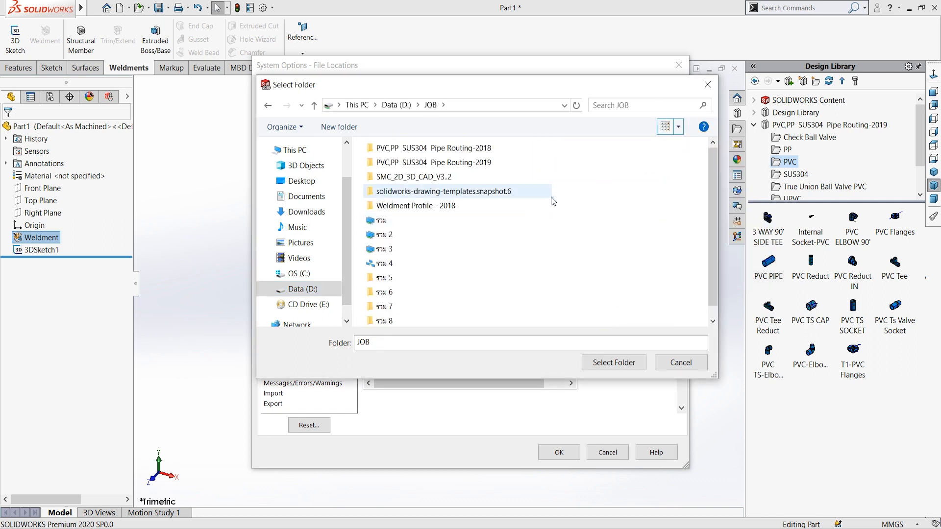
pyautogui.click(403, 206)
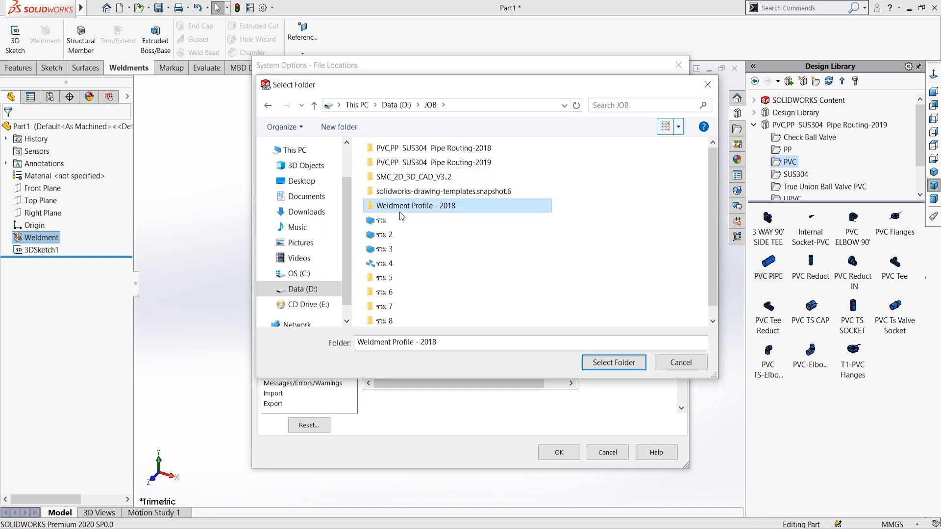
pyautogui.click(612, 363)
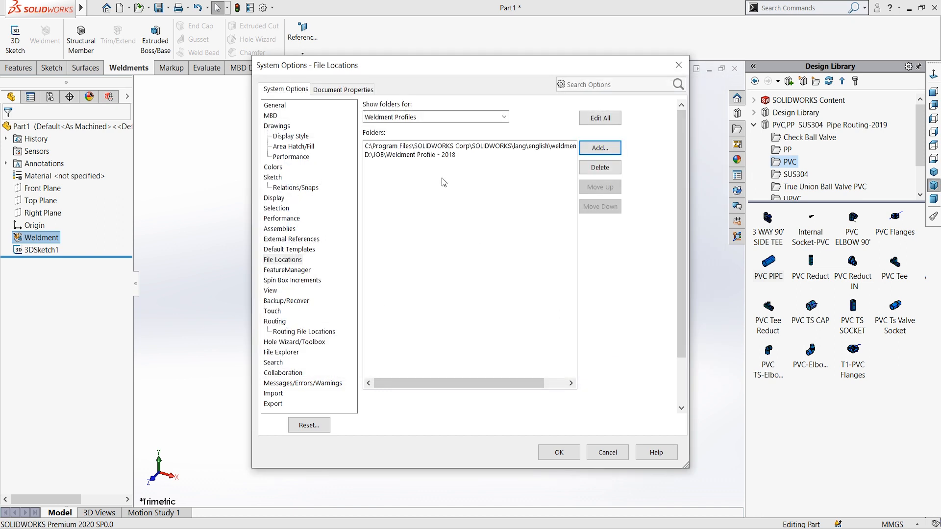
# Move the Weldment Profile - 2018 folder above the default profile folder and apply the options.
pyautogui.click(429, 156)
pyautogui.click(605, 189)
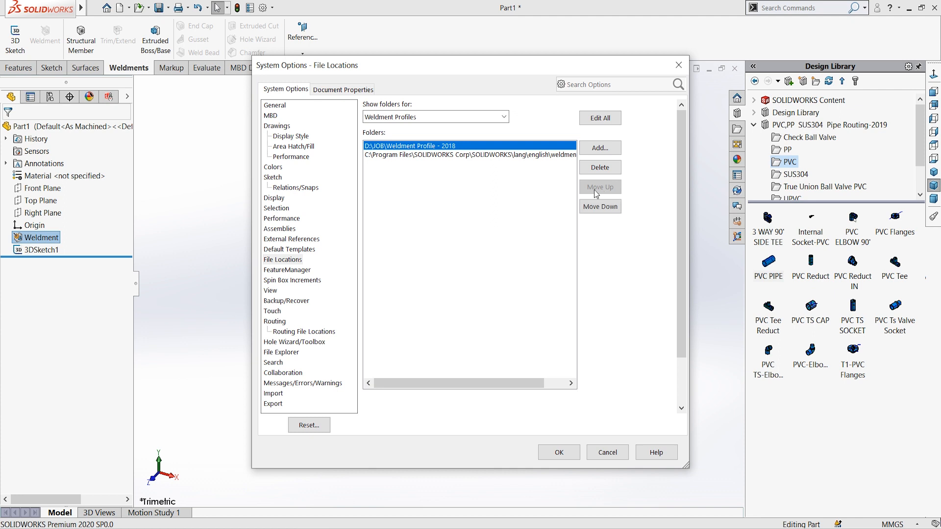
pyautogui.click(559, 451)
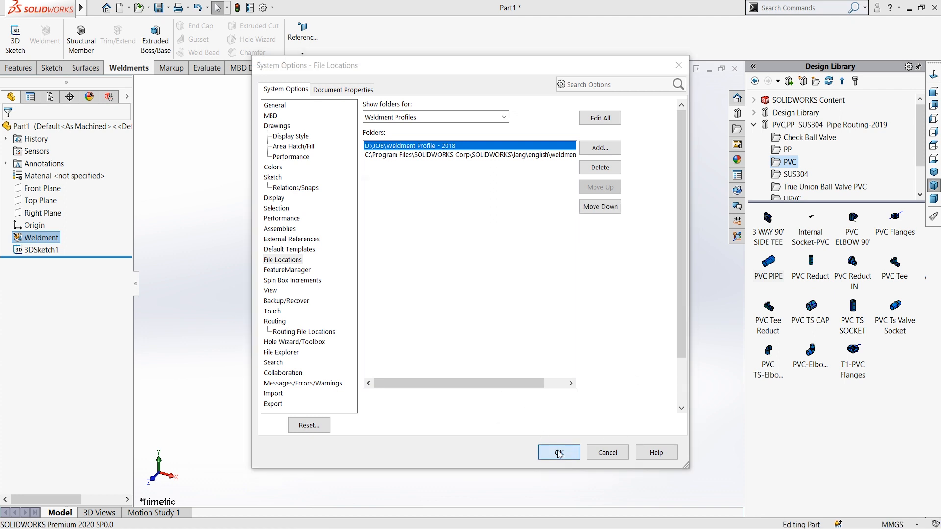
pyautogui.click(500, 293)
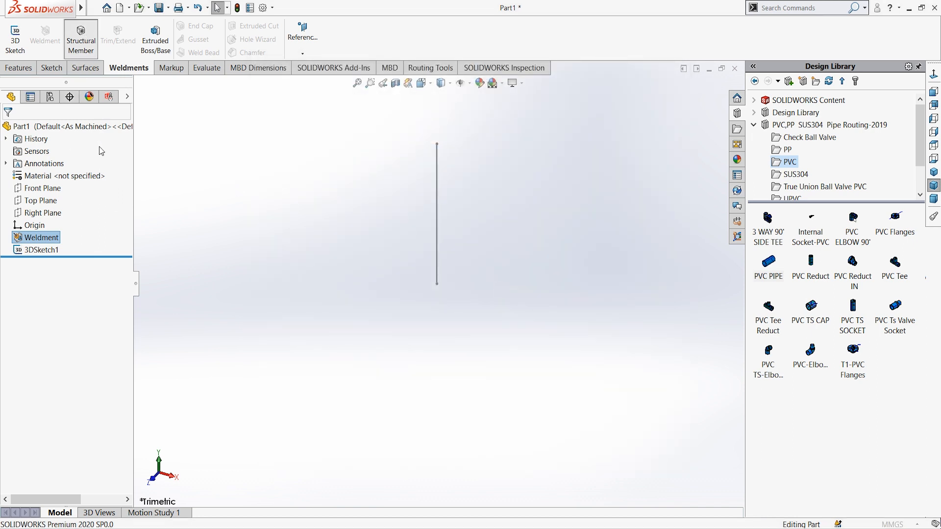
# Create a structural member on the 600 mm line using standard THAI, type ท่อ PVC and size PIPE PVC.-10A.
pyautogui.click(79, 216)
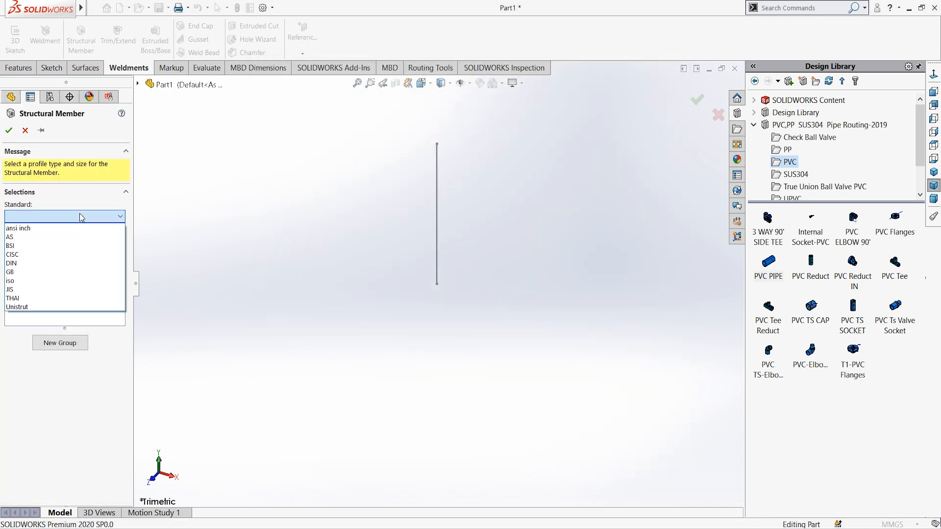
pyautogui.click(51, 297)
pyautogui.click(37, 243)
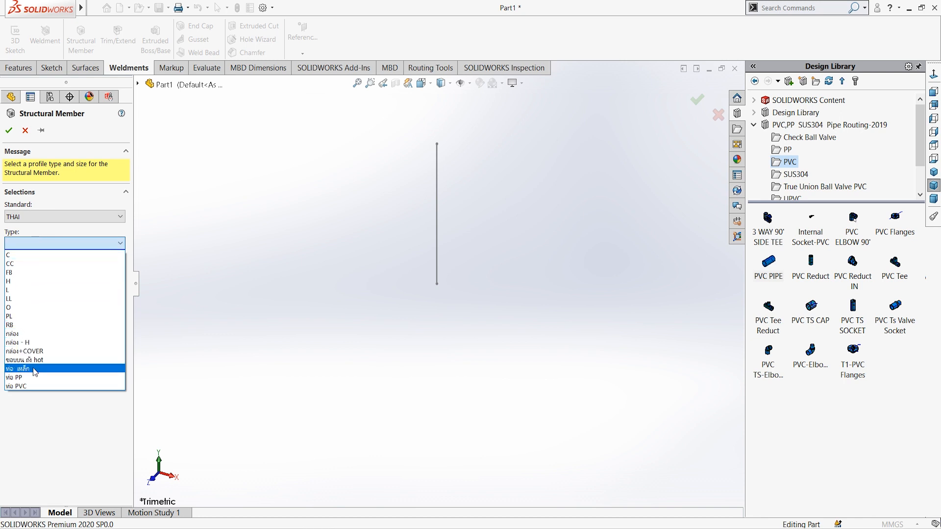
pyautogui.click(36, 386)
pyautogui.click(48, 270)
pyautogui.click(49, 282)
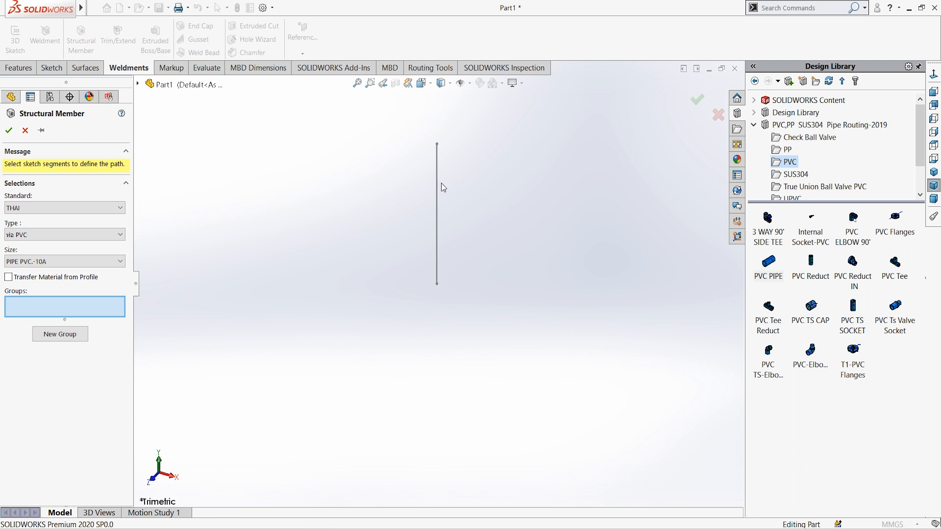
pyautogui.click(436, 201)
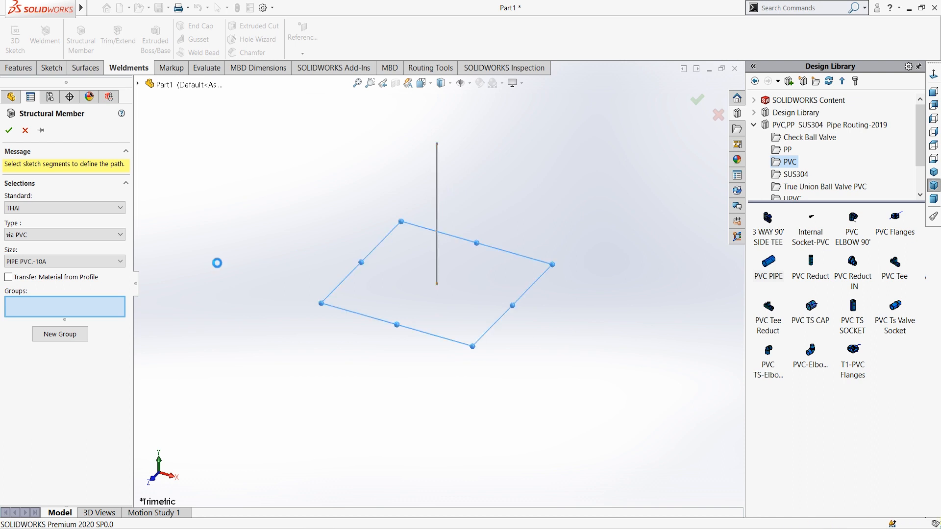
pyautogui.click(8, 132)
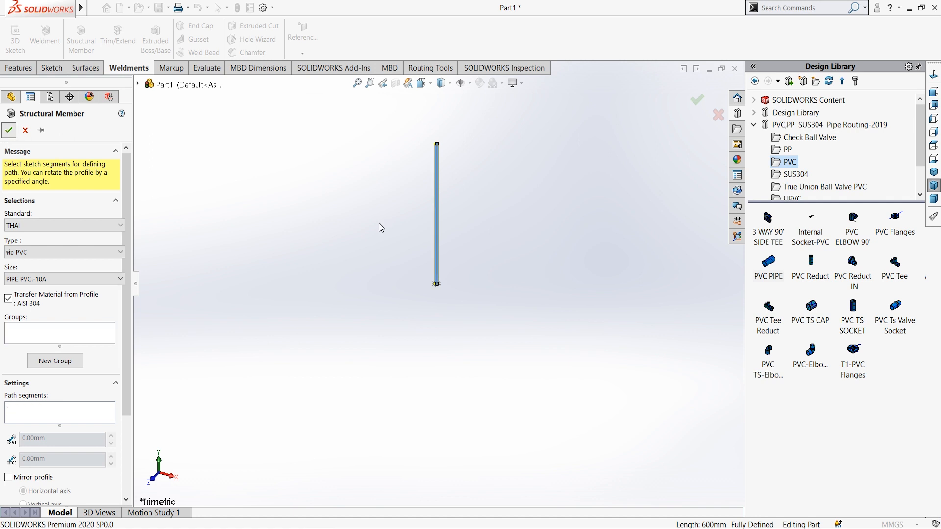
# Try to recolour the part's polished steel appearance light blue.
pyautogui.scroll(-3, 453, 169)
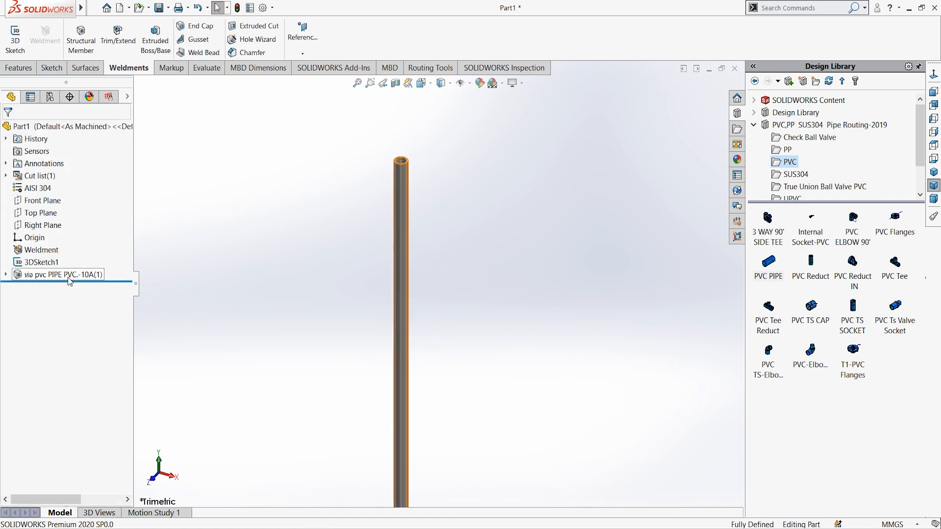
pyautogui.click(127, 96)
pyautogui.click(163, 127)
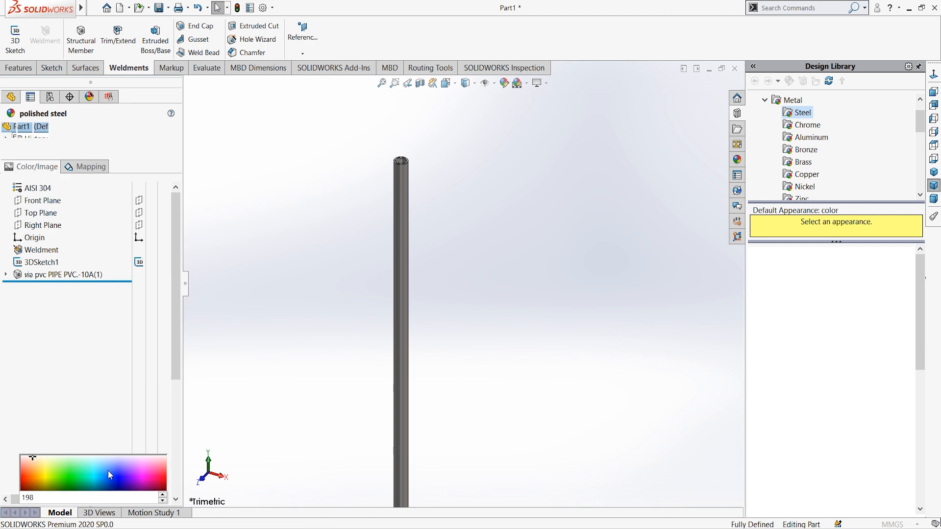
pyautogui.click(102, 442)
pyautogui.click(103, 451)
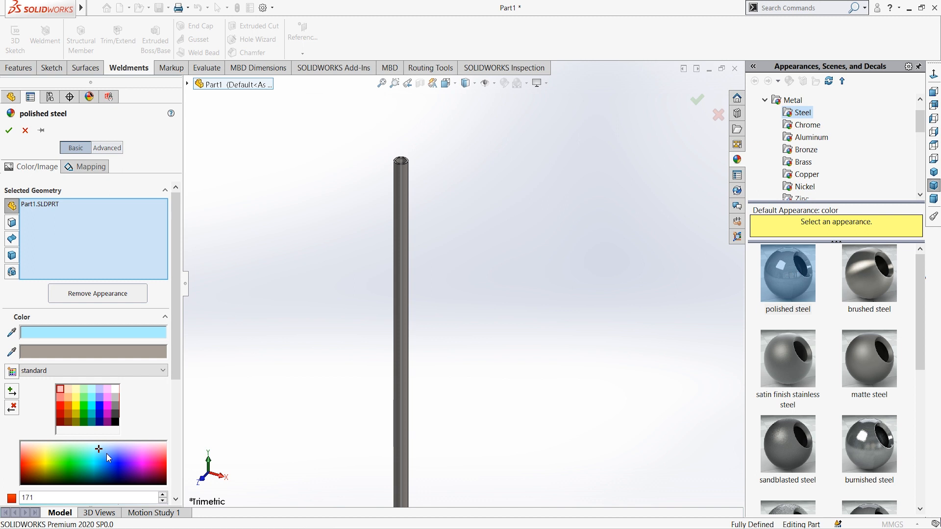
pyautogui.click(106, 454)
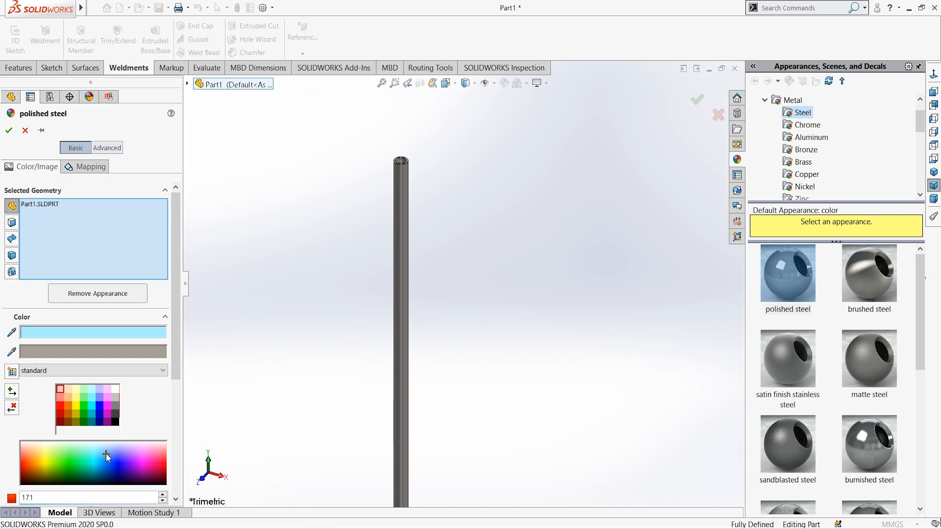
pyautogui.click(9, 132)
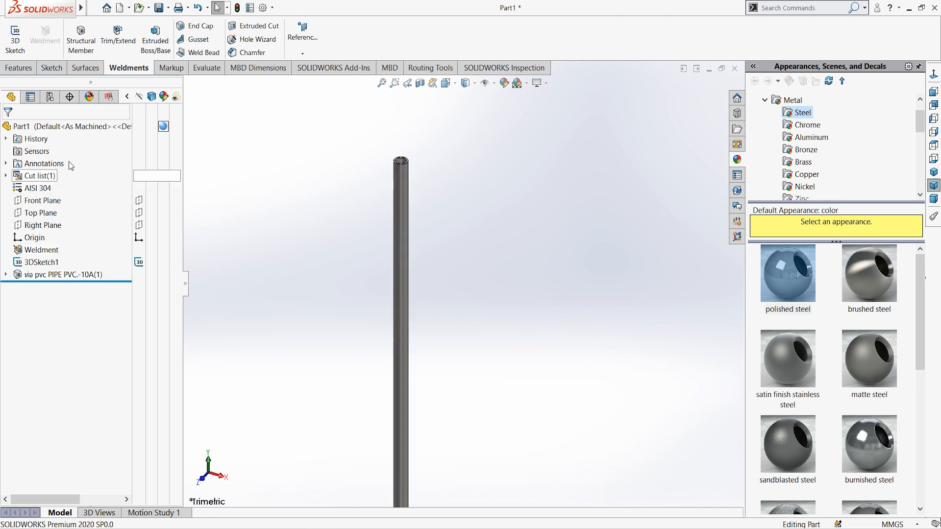
pyautogui.rightClick(44, 190)
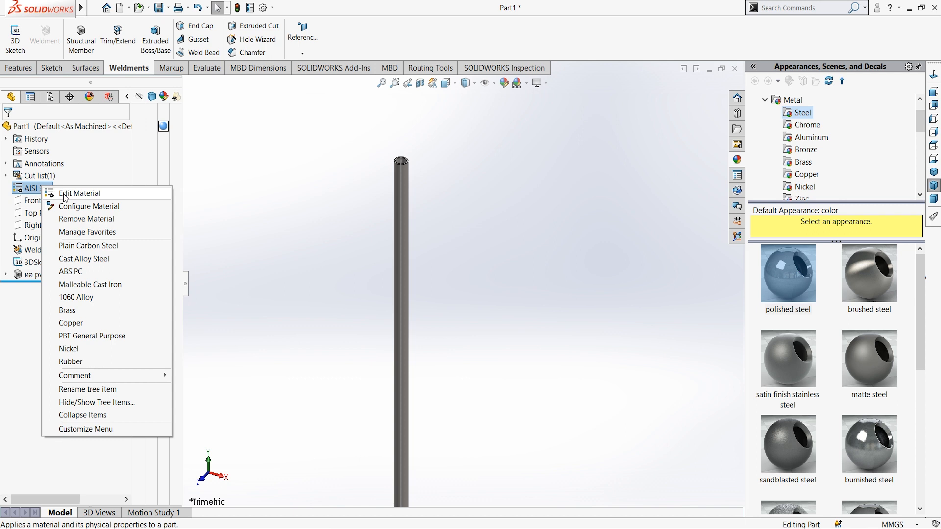
pyautogui.click(87, 129)
pyautogui.rightClick(87, 129)
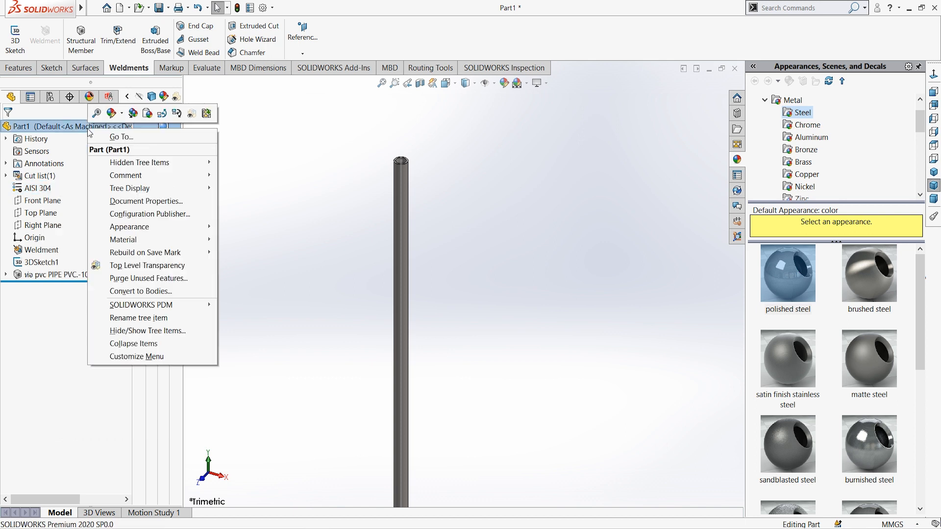
pyautogui.click(253, 149)
# Replace the part's polished steel appearance with a plain blue colour, about red 32 and green 138.
pyautogui.click(164, 126)
pyautogui.click(164, 127)
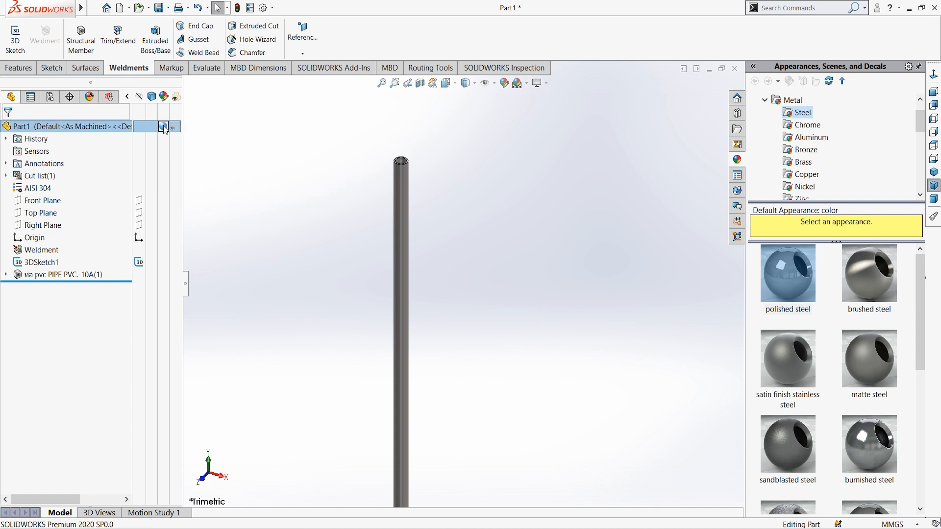
pyautogui.click(164, 126)
pyautogui.click(163, 127)
pyautogui.click(164, 126)
pyautogui.click(179, 139)
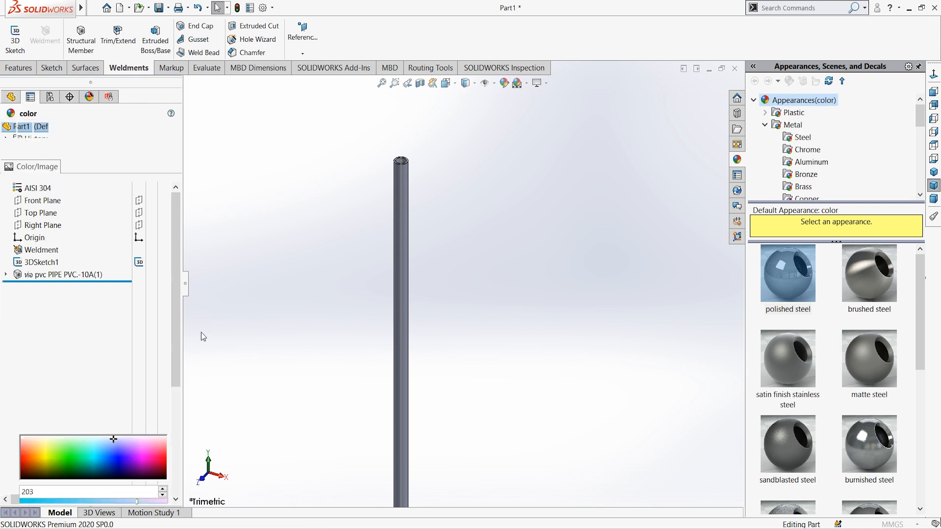
pyautogui.moveTo(114, 433)
pyautogui.mouseDown()
pyautogui.moveTo(106, 440)
pyautogui.moveTo(106, 425)
pyautogui.moveTo(107, 436)
pyautogui.mouseUp()
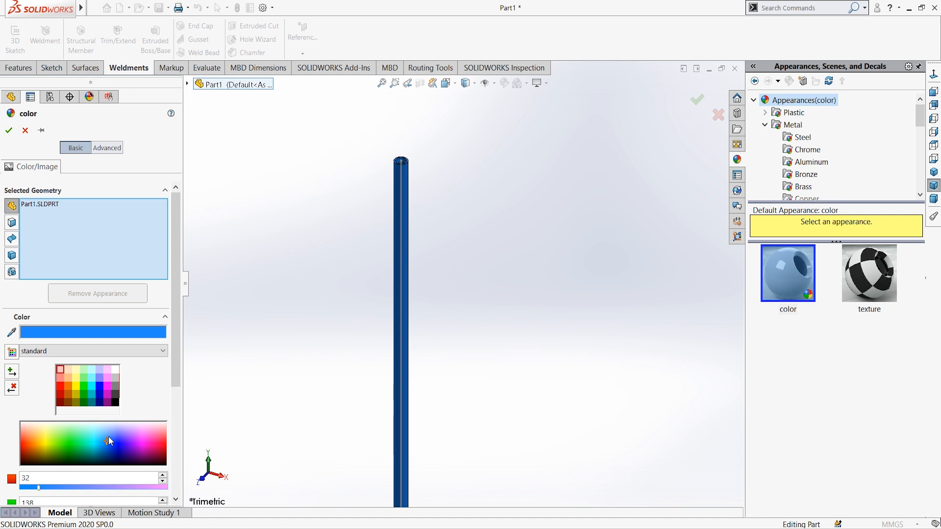
pyautogui.click(9, 130)
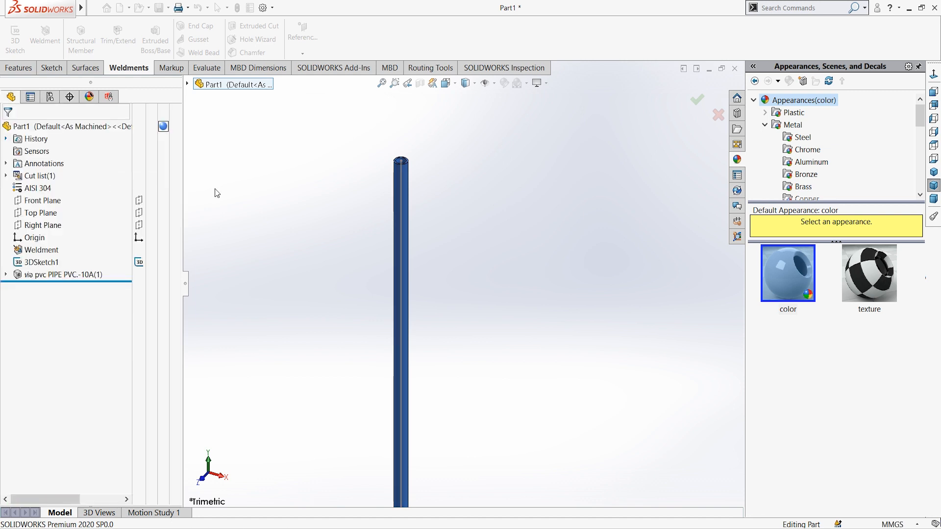
# Assign PVC 0.007 Plasticized as the part's material and save the part as Part1 in New folder.
pyautogui.rightClick(41, 189)
pyautogui.click(71, 200)
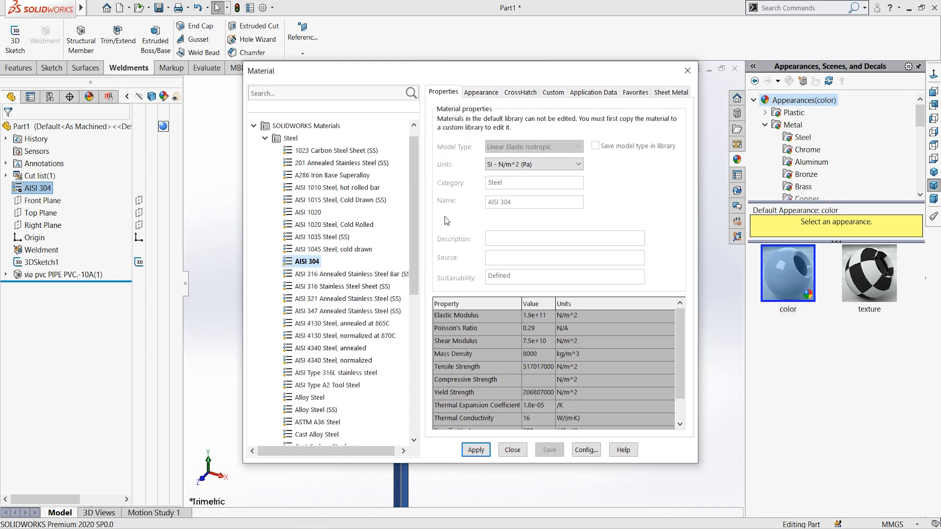
pyautogui.click(341, 93)
pyautogui.write('pv')
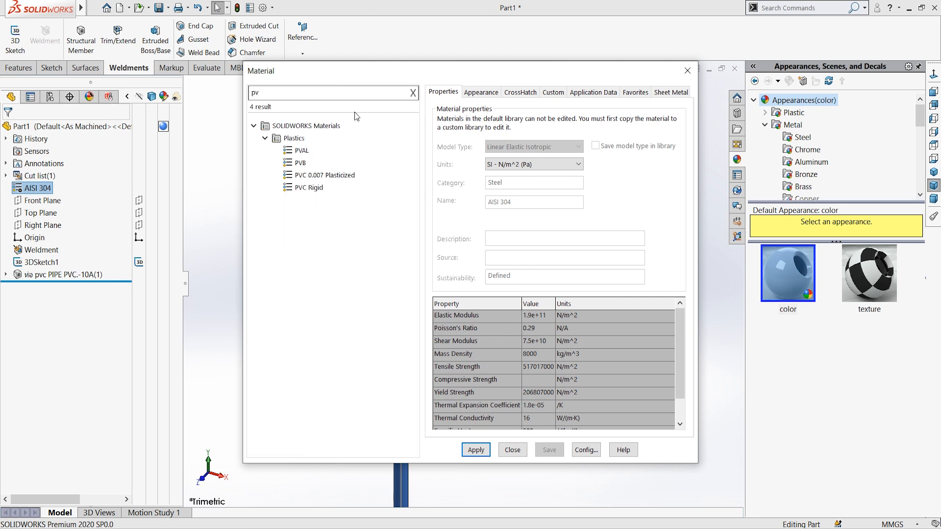
pyautogui.click(341, 178)
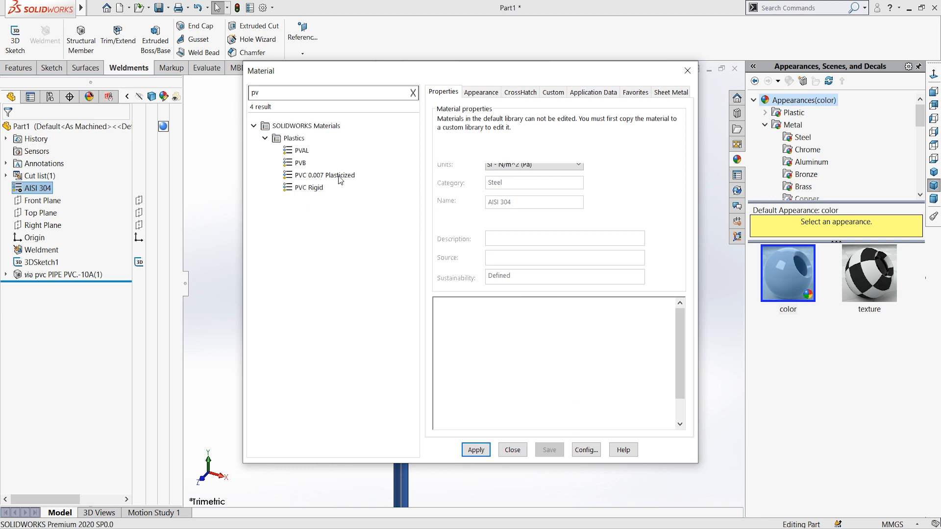
pyautogui.click(476, 450)
pyautogui.click(512, 449)
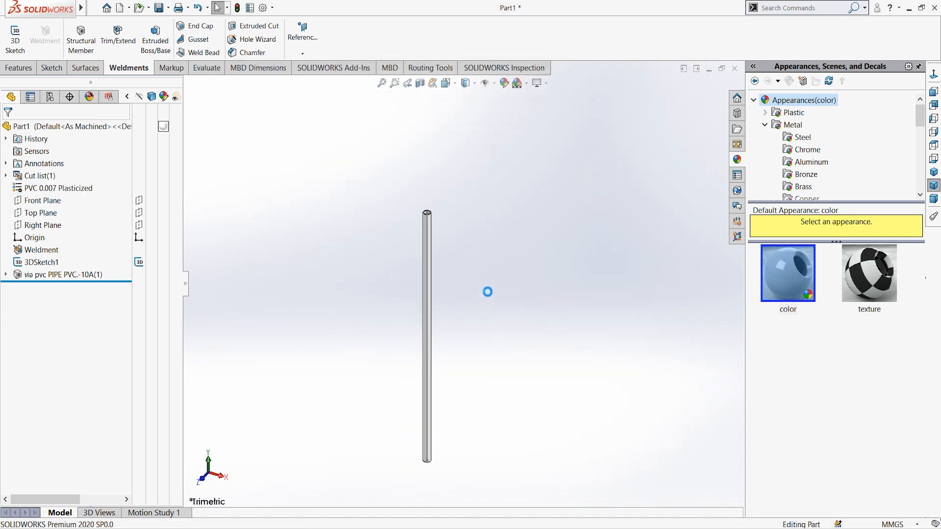
pyautogui.hotkey('ctrl', 's')
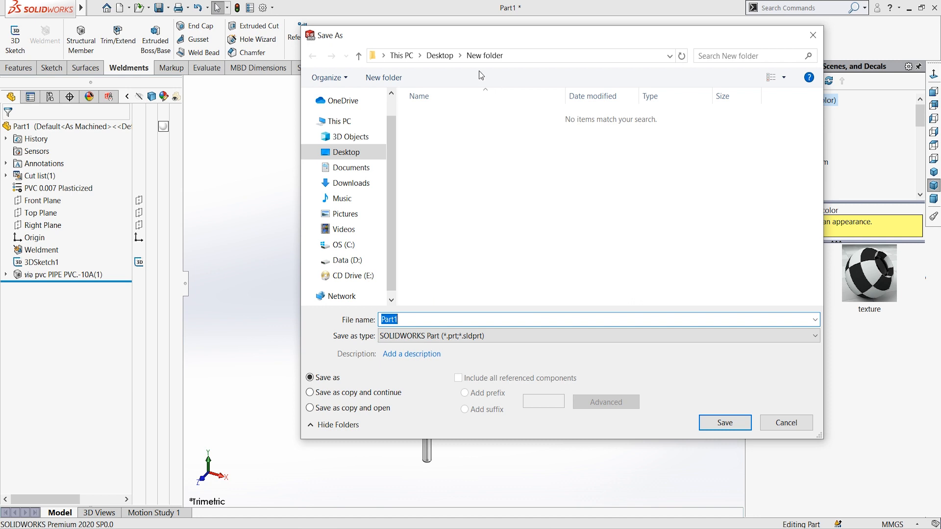
pyautogui.click(702, 420)
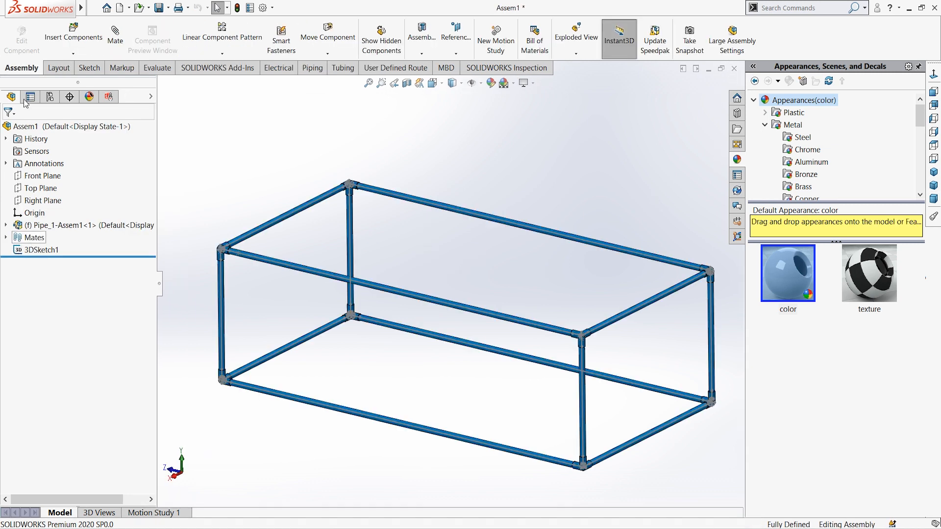
# Insert Part1 into the pipe frame assembly, placing it beside a vertical corner pipe.
pyautogui.click(73, 33)
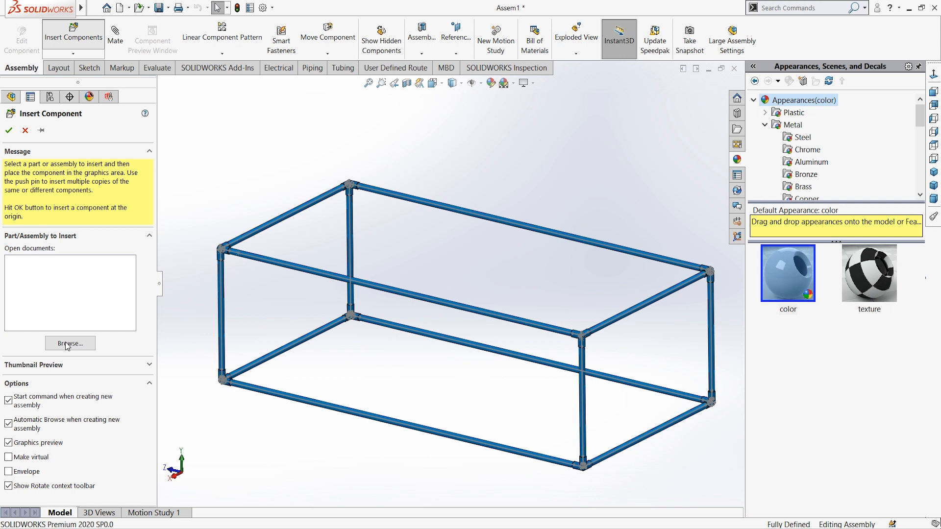
pyautogui.click(68, 344)
pyautogui.click(291, 144)
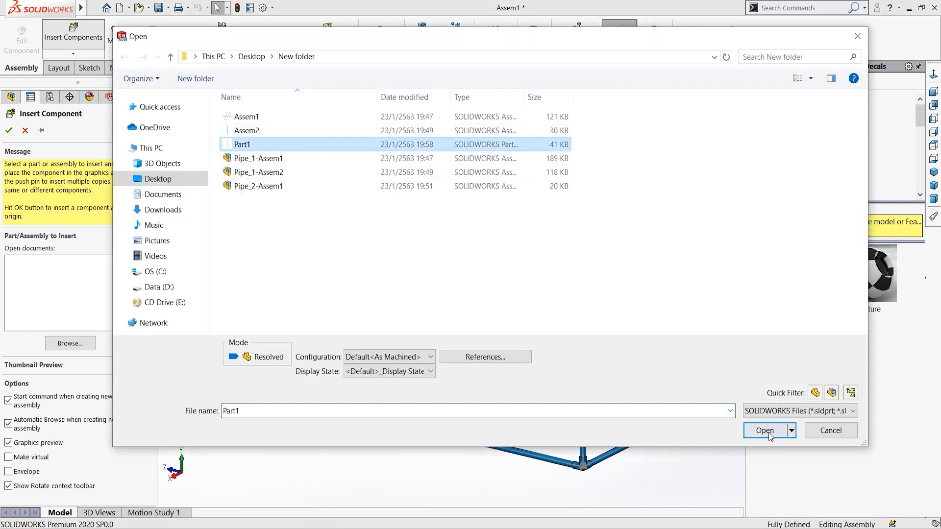
pyautogui.click(765, 431)
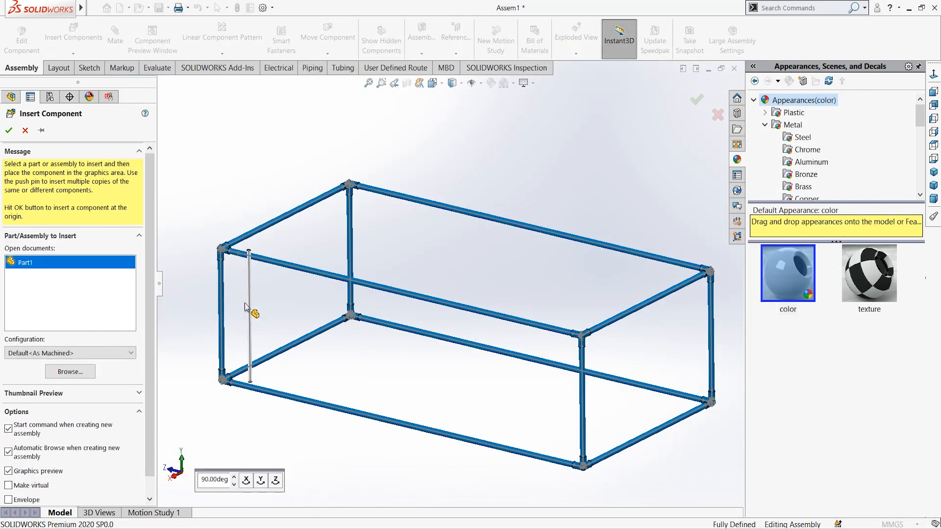
pyautogui.click(245, 307)
# Mate the centre of the inserted pipe's upper end coincident with the 3DSketch1 point on the upper long rail.
pyautogui.scroll(-10, 257, 279)
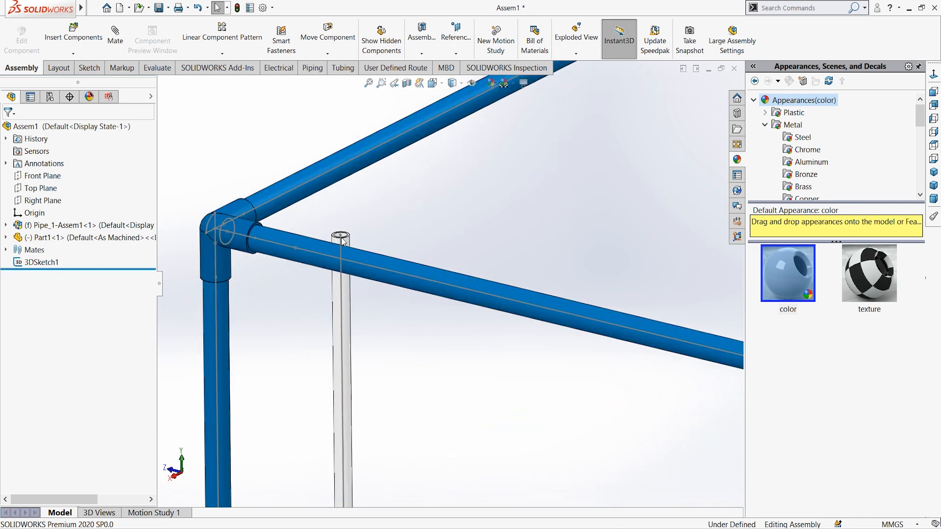
pyautogui.keyDown('ctrl'); pyautogui.click(345, 236); pyautogui.keyUp('ctrl')
pyautogui.keyDown('ctrl'); pyautogui.click(295, 249); pyautogui.keyUp('ctrl')
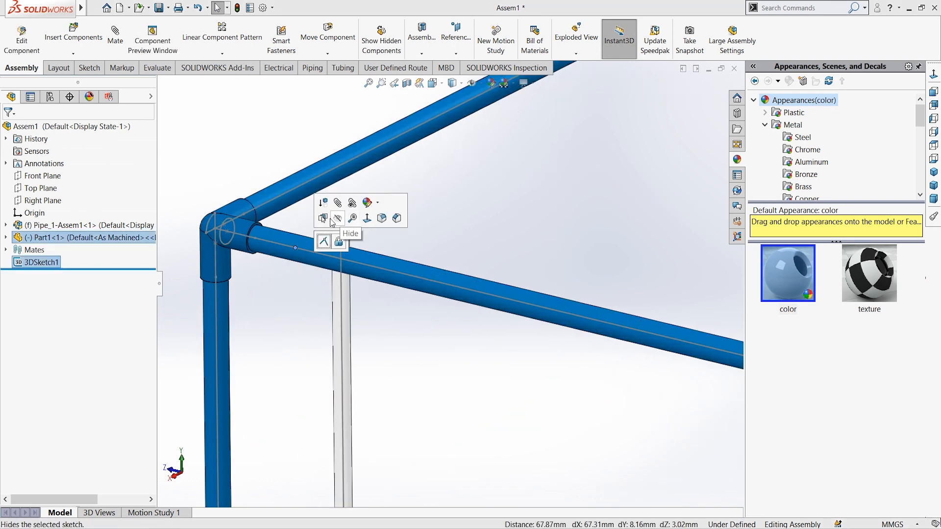
pyautogui.click(324, 242)
# Swing the inserted pipe out of line and mate it parallel to the neighbouring vertical corner pipe.
pyautogui.scroll(3, 414, 236)
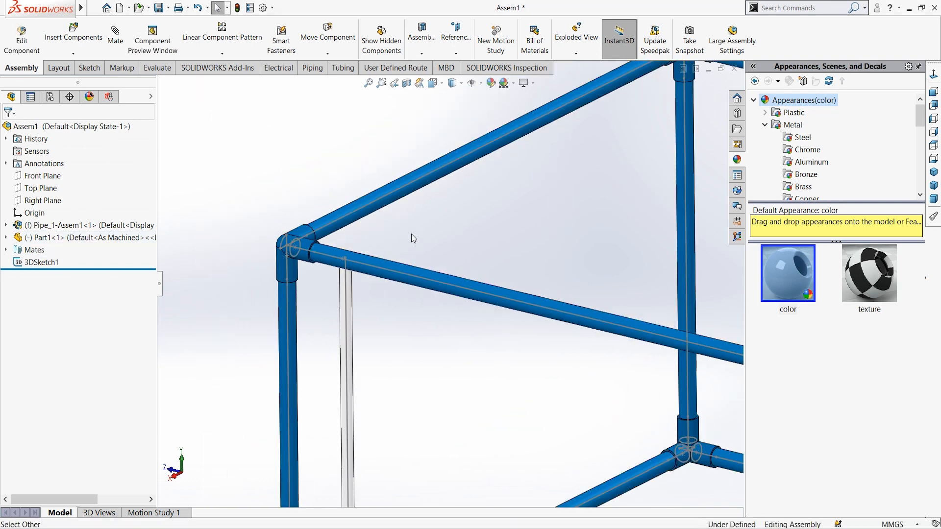
pyautogui.scroll(5, 416, 240)
pyautogui.scroll(-3, 415, 332)
pyautogui.moveTo(418, 318); pyautogui.dragTo(399, 358, button='middle')
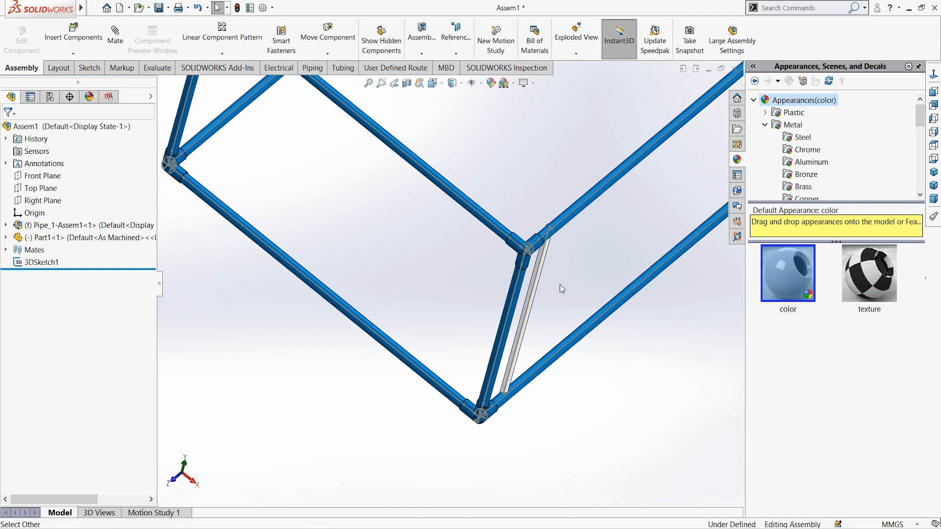
pyautogui.scroll(-3, 561, 288)
pyautogui.moveTo(539, 242); pyautogui.dragTo(521, 224, button='middle')
pyautogui.moveTo(519, 219); pyautogui.dragTo(530, 298)
pyautogui.scroll(3, 531, 299)
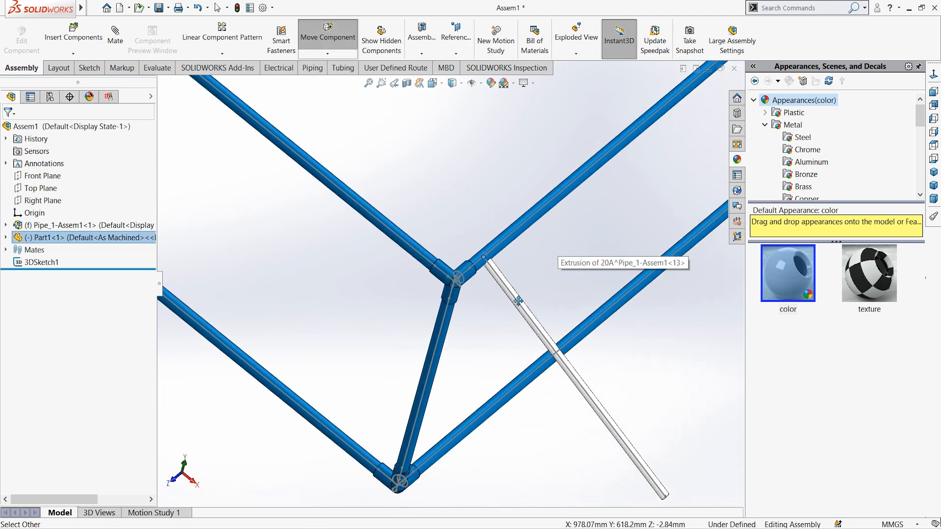
pyautogui.press('Escape')
pyautogui.click(511, 297)
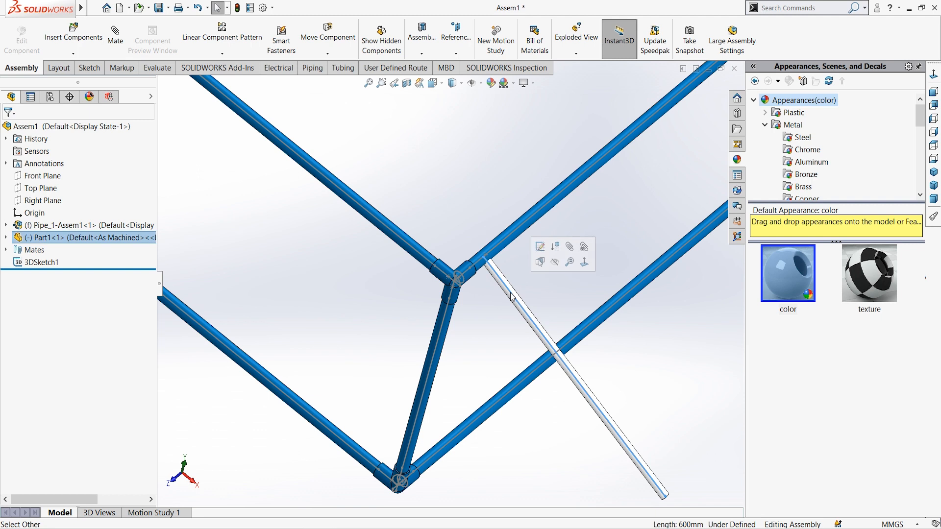
pyautogui.keyDown('ctrl'); pyautogui.click(447, 329); pyautogui.keyUp('ctrl')
pyautogui.click(489, 319)
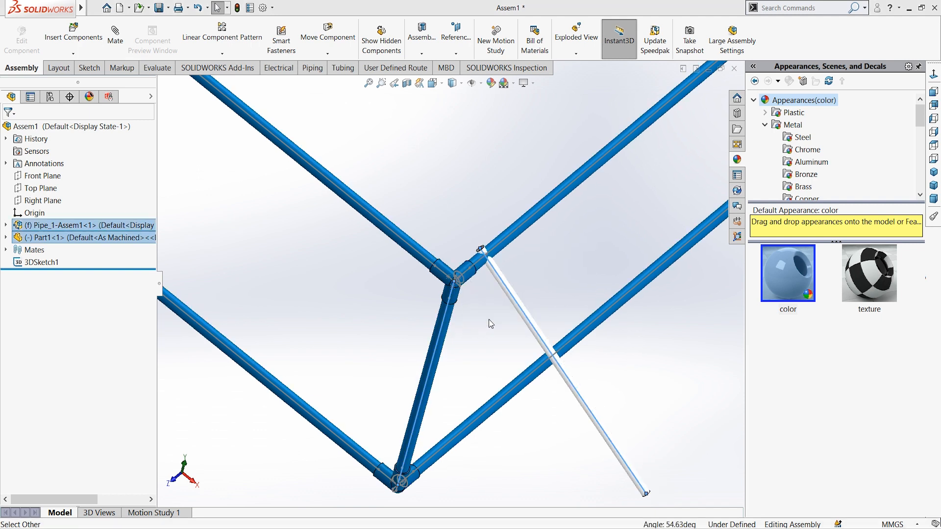
# Linear-pattern Part1 along the long rail with 20 instances at 100 mm and along the short rail with 2 instances at 1000 mm.
pyautogui.moveTo(460, 288); pyautogui.dragTo(444, 256, button='middle')
pyautogui.scroll(5, 444, 256)
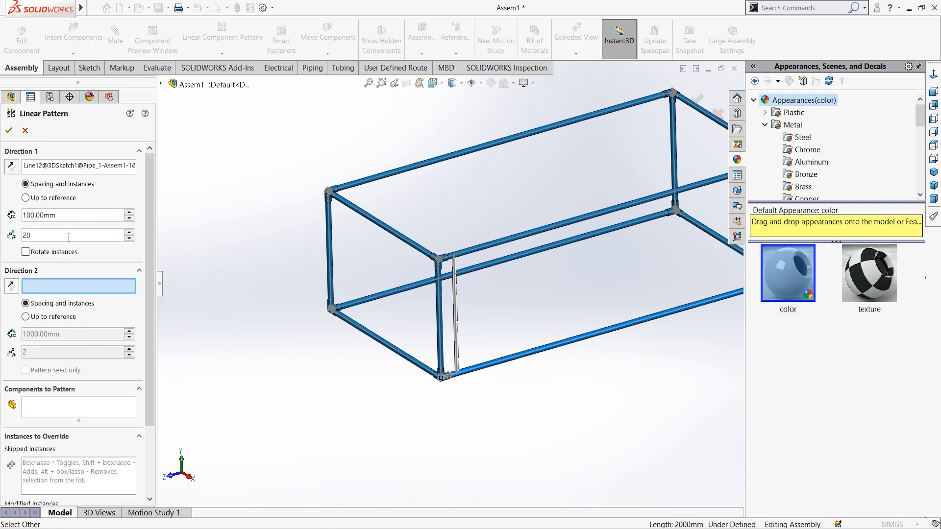
pyautogui.click(63, 403)
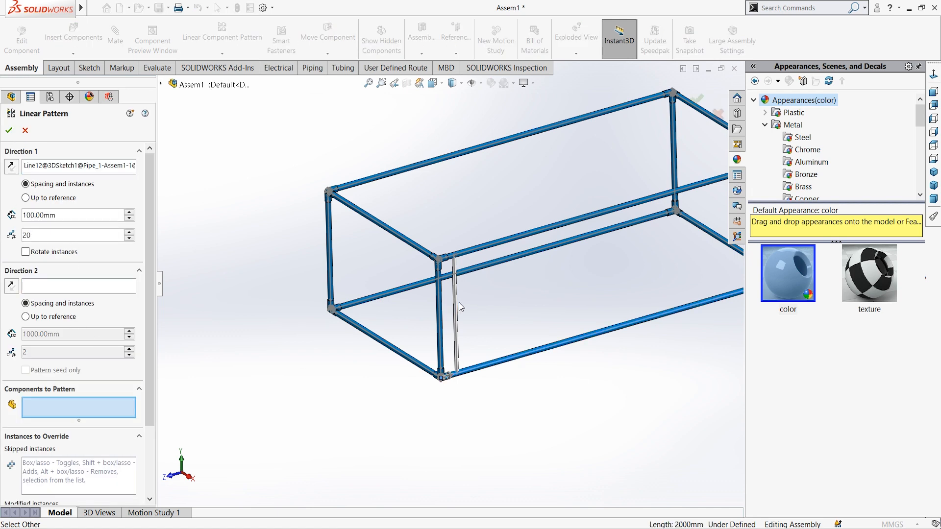
pyautogui.click(452, 334)
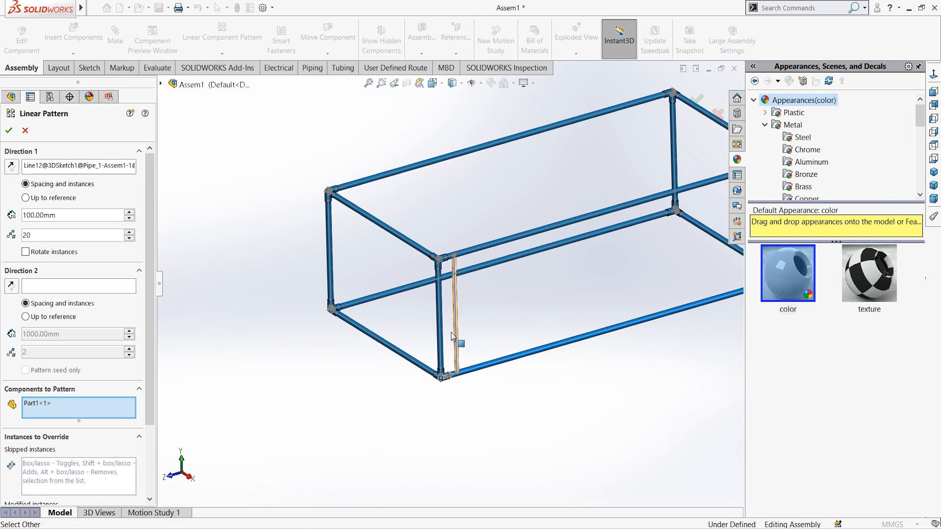
pyautogui.press('f')
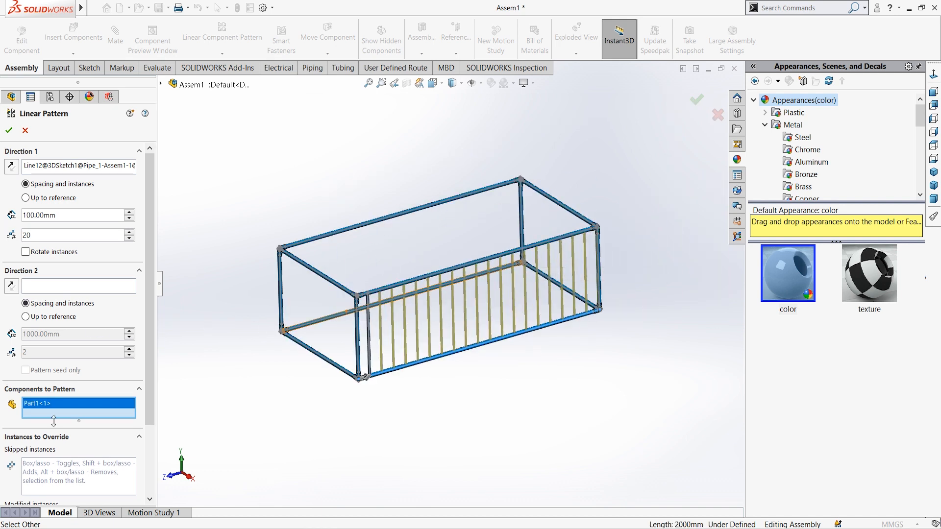
pyautogui.click(69, 291)
pyautogui.click(326, 376)
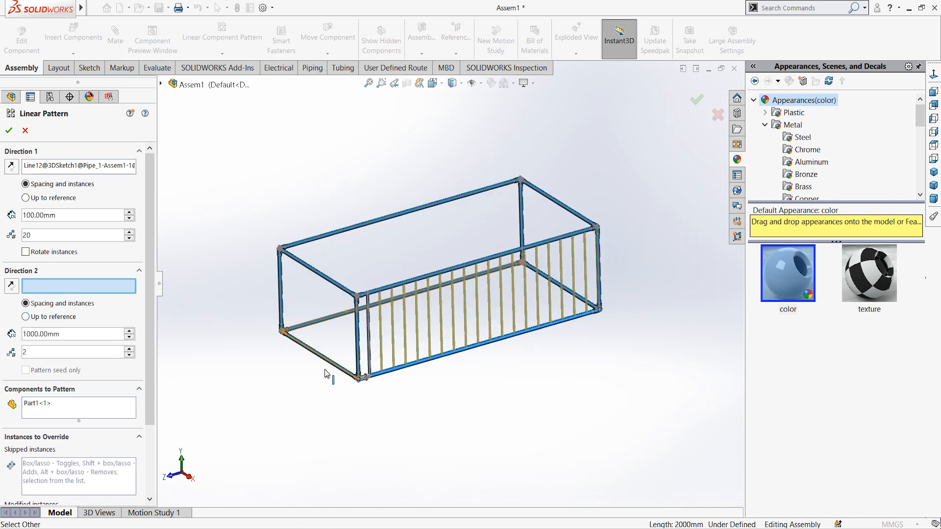
pyautogui.click(16, 285)
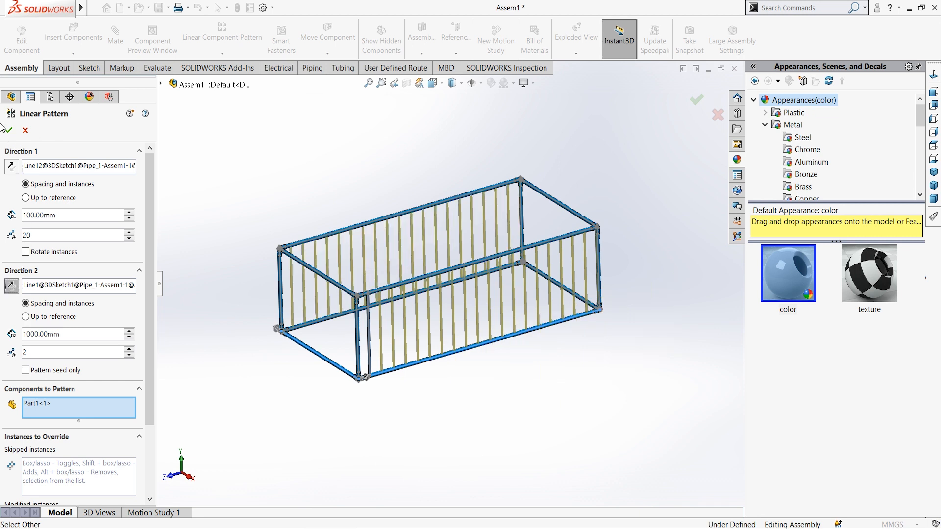
pyautogui.press('Return')
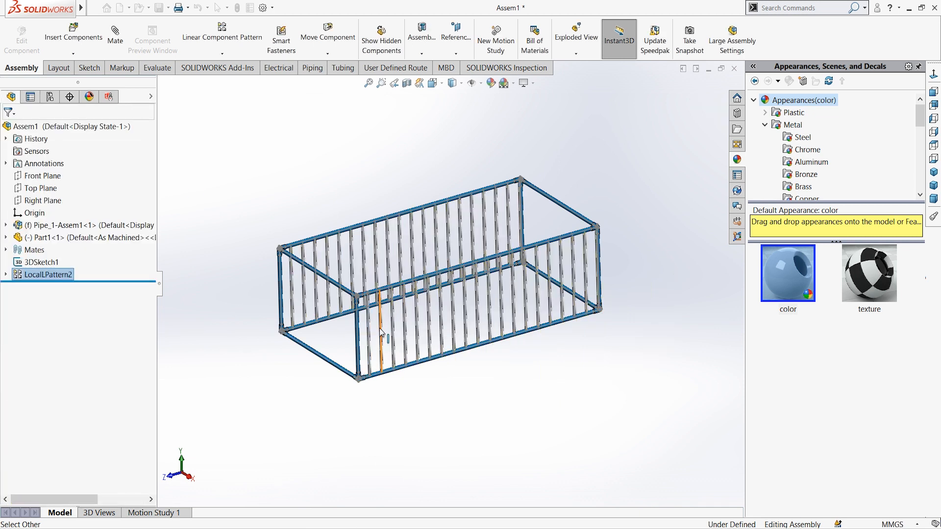
# Place another copy of Part1 at the open short end of the frame.
pyautogui.scroll(-5, 363, 303)
pyautogui.moveTo(381, 298); pyautogui.dragTo(416, 245, button='middle')
pyautogui.scroll(3, 426, 189)
pyautogui.scroll(-4, 229, 305)
pyautogui.click(229, 306)
pyautogui.keyDown('ctrl'); pyautogui.moveTo(53, 238); pyautogui.dragTo(544, 367); pyautogui.keyUp('ctrl')
# Mate the copied pipe's upper end coincident with the upper short rail's centreline and the pipe parallel to the vertical corner pipe.
pyautogui.keyDown('ctrl'); pyautogui.moveTo(565, 230); pyautogui.dragTo(567, 233); pyautogui.keyUp('ctrl')
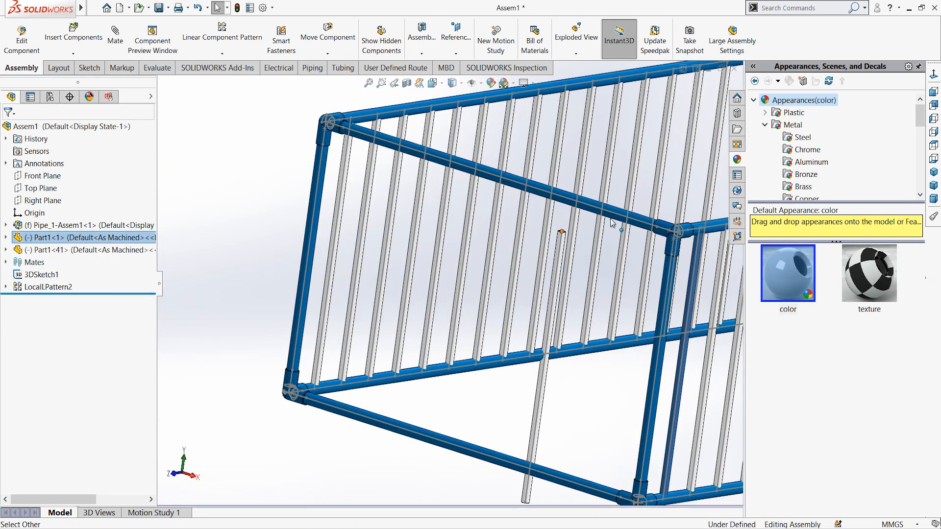
pyautogui.keyDown('ctrl'); pyautogui.click(640, 223); pyautogui.keyUp('ctrl')
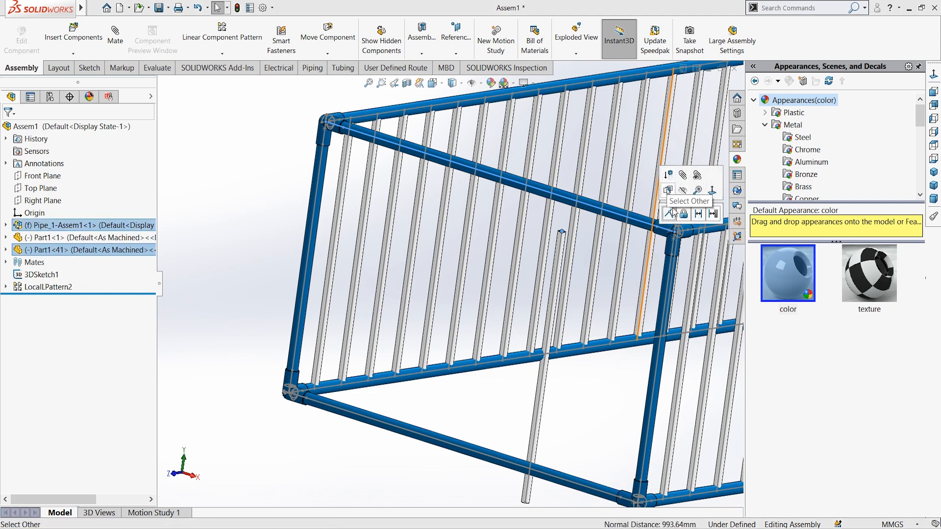
pyautogui.click(669, 213)
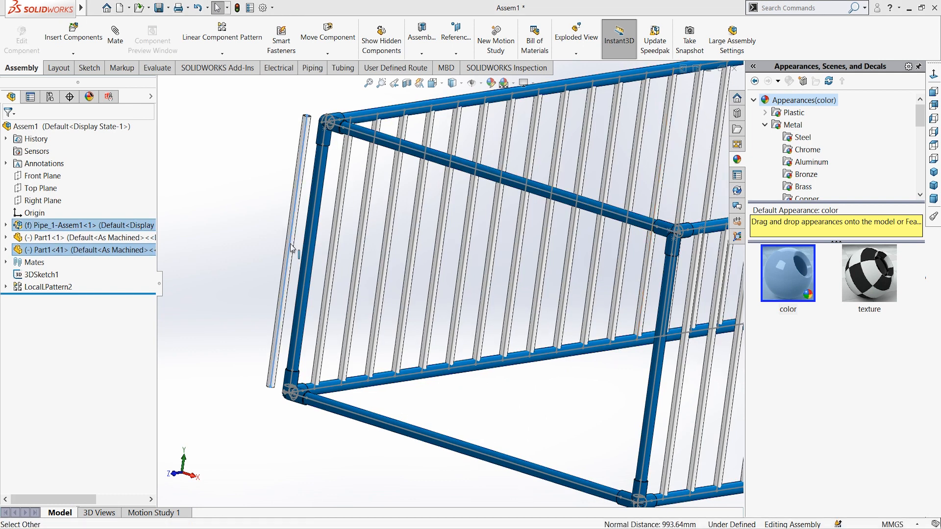
pyautogui.keyDown('ctrl'); pyautogui.click(656, 385); pyautogui.keyUp('ctrl')
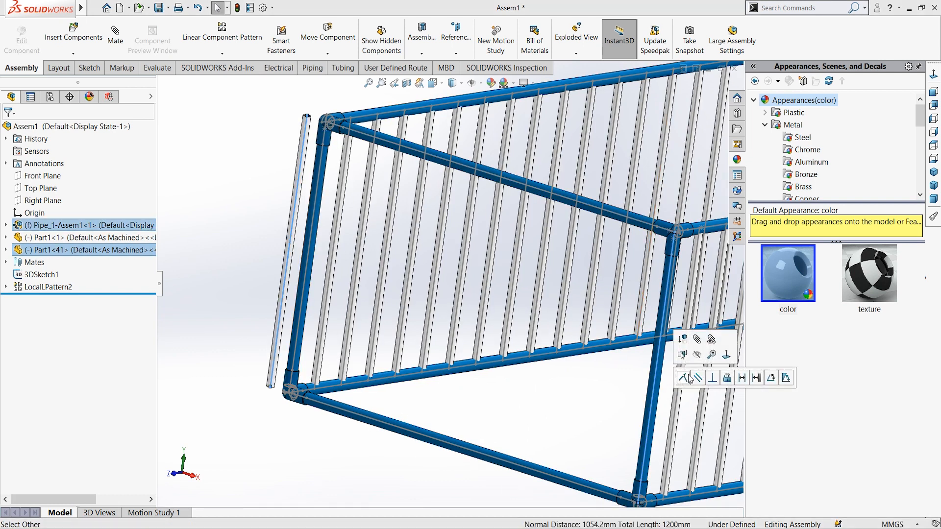
pyautogui.click(695, 378)
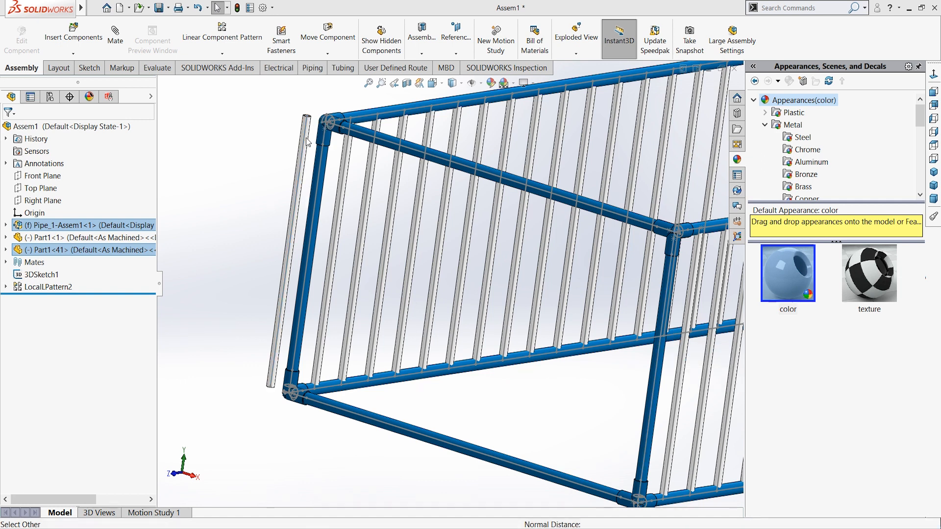
# Slide the copied pipe between the short end's corners and add a 100 mm distance mate to the vertical corner pipe.
pyautogui.click(298, 223)
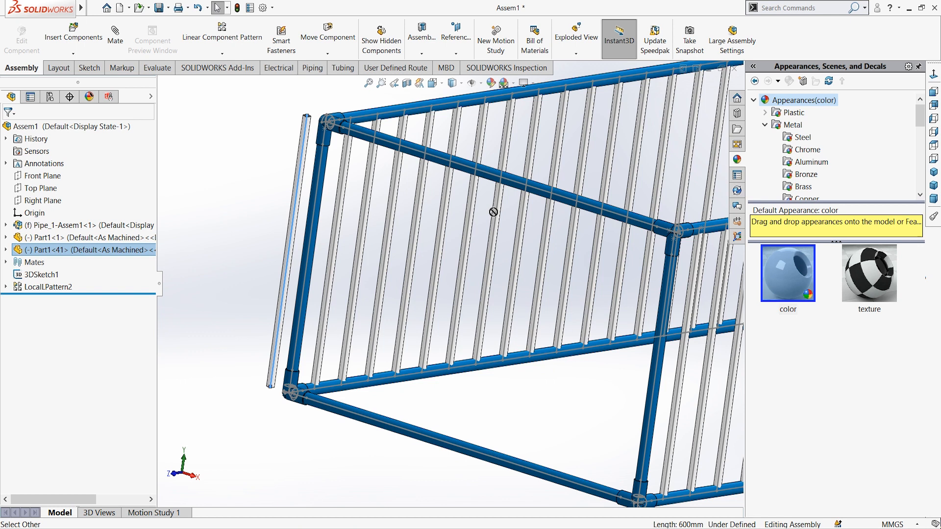
pyautogui.moveTo(329, 127); pyautogui.dragTo(490, 241)
pyautogui.scroll(-3, 381, 328)
pyautogui.scroll(3, 379, 304)
pyautogui.moveTo(378, 299); pyautogui.dragTo(362, 333, button='middle')
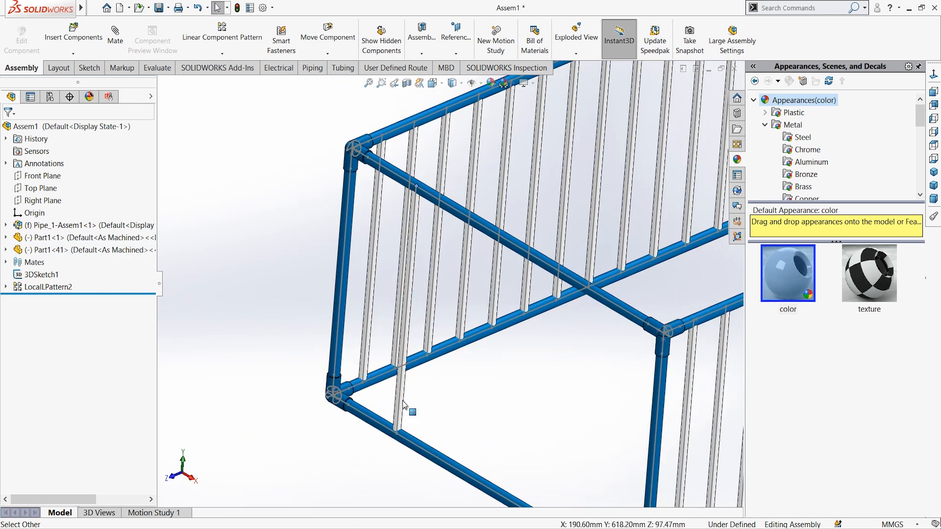
pyautogui.click(401, 403)
pyautogui.keyDown('ctrl'); pyautogui.click(338, 349); pyautogui.keyUp('ctrl')
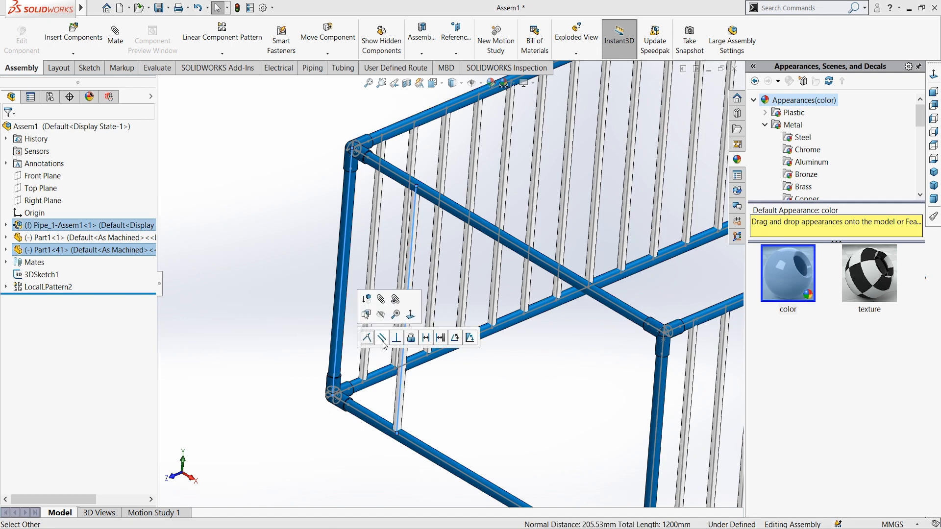
pyautogui.click(426, 338)
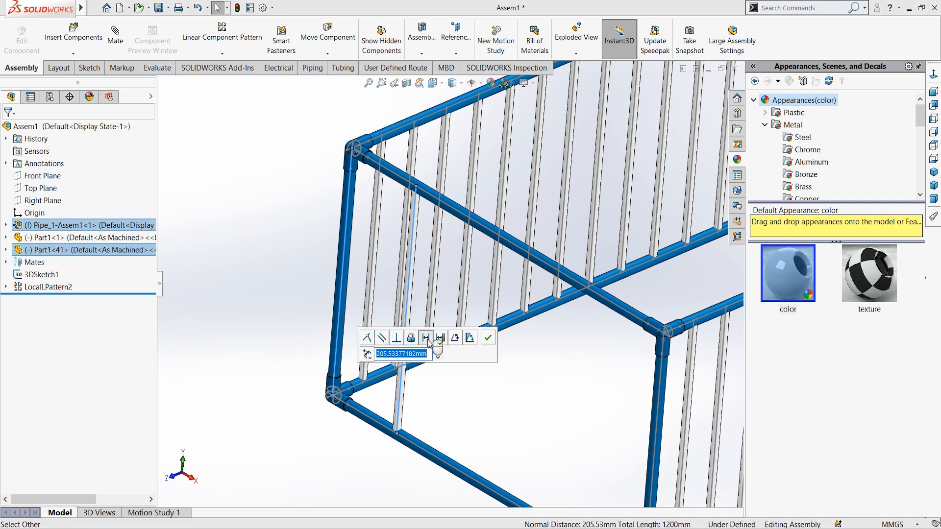
pyautogui.write('100.00mm')
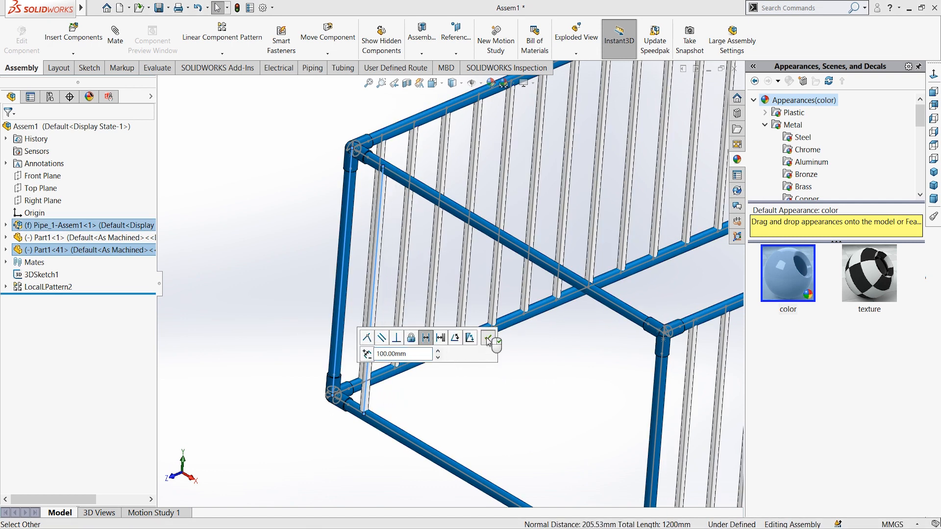
pyautogui.click(439, 337)
# Hide the sketch lines and other reference items across the assembly view.
pyautogui.scroll(1, 411, 301)
pyautogui.moveTo(409, 301)
pyautogui.mouseDown(button='middle')
pyautogui.moveTo(395, 296)
pyautogui.moveTo(400, 308)
pyautogui.mouseUp(button='middle')
pyautogui.click(471, 83)
pyautogui.scroll(-1, 475, 332)
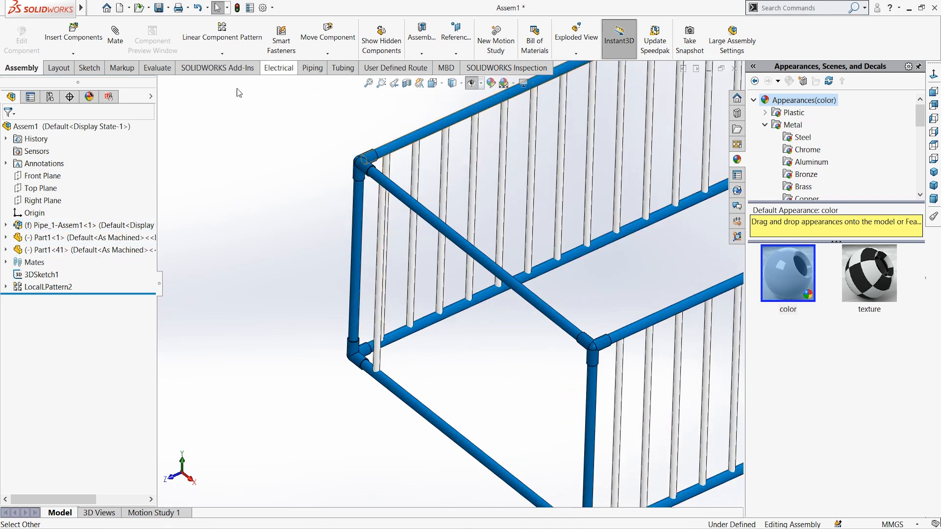
# Set up a linear component pattern of the short-end pipe along the lower short rail, reversed inward, with 5 instances at 100 mm spacing.
pyautogui.click(231, 55)
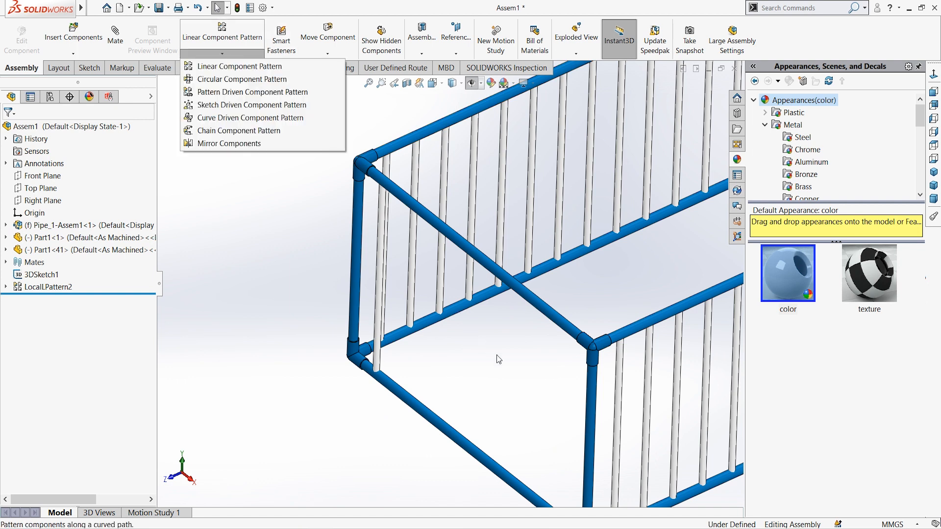
pyautogui.click(496, 356)
pyautogui.scroll(-1, 437, 269)
pyautogui.moveTo(461, 270); pyautogui.dragTo(466, 275, button='middle')
pyautogui.scroll(1, 465, 277)
pyautogui.click(208, 55)
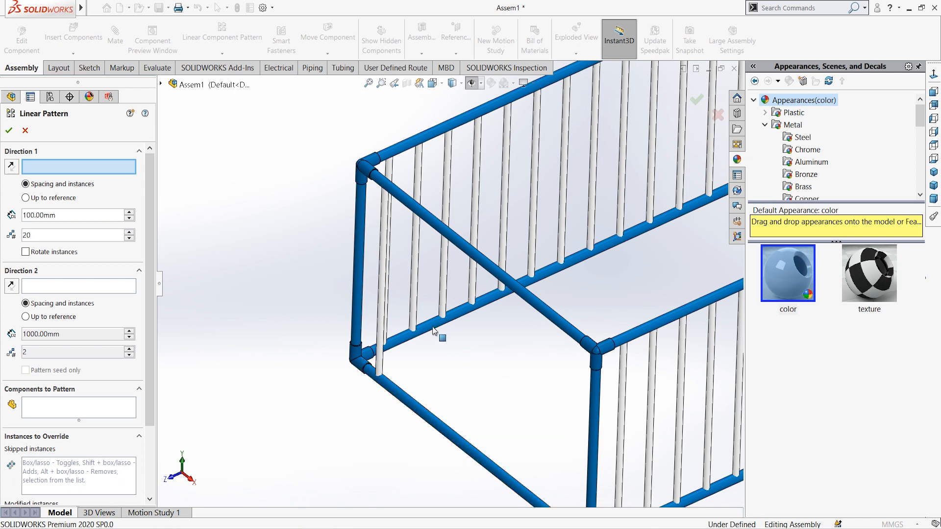
pyautogui.click(415, 411)
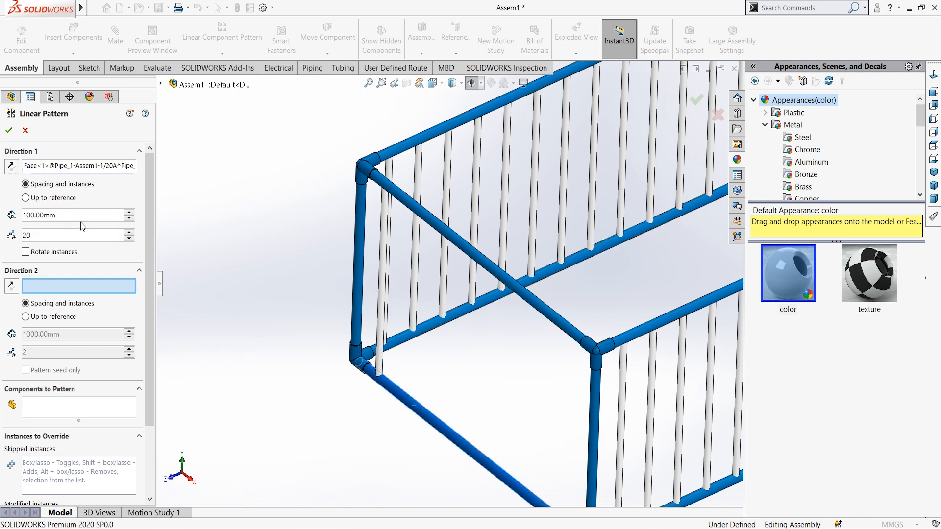
pyautogui.write('5')
pyautogui.click(93, 408)
pyautogui.click(380, 369)
pyautogui.click(11, 167)
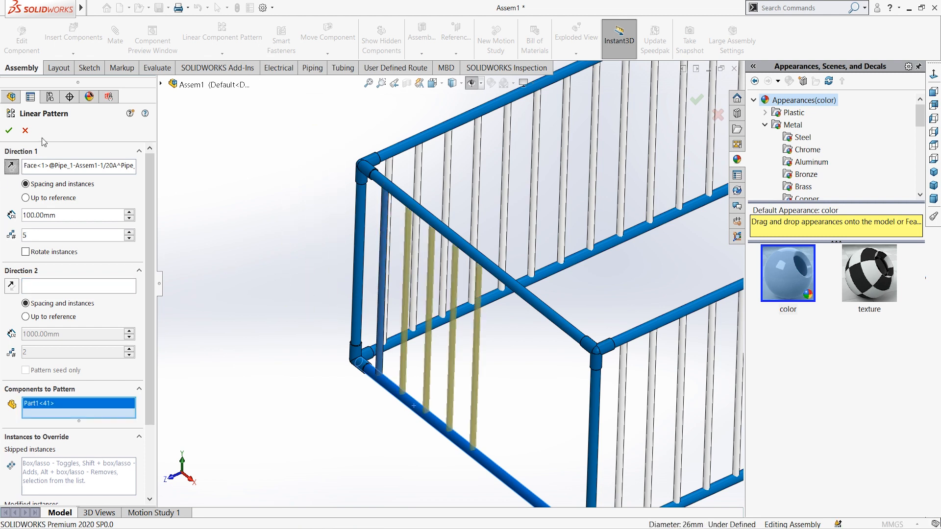
# Raise the first direction of the short-end pipe pattern to 9 instances.
pyautogui.click(129, 232)
pyautogui.click(129, 232)
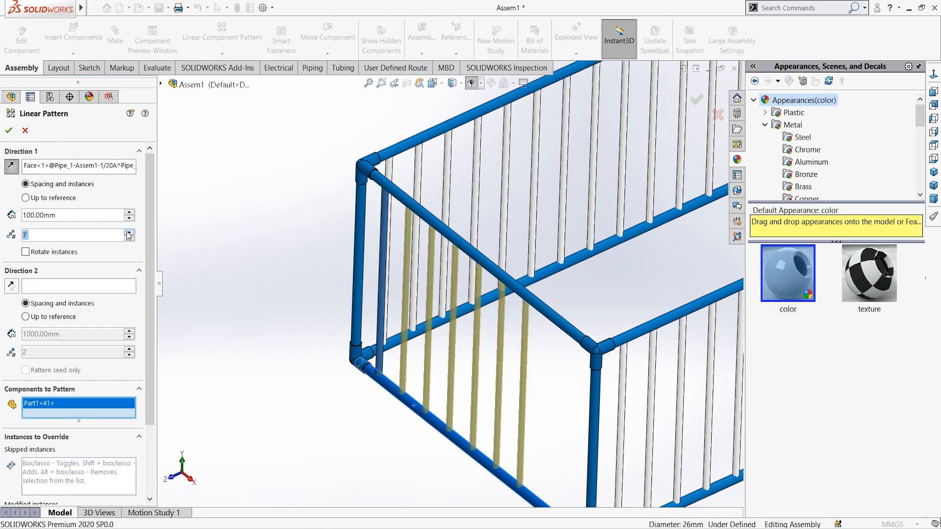
pyautogui.click(129, 233)
pyautogui.click(128, 232)
pyautogui.scroll(3, 515, 315)
pyautogui.moveTo(514, 315)
pyautogui.mouseDown(button='middle')
pyautogui.moveTo(567, 325)
pyautogui.moveTo(512, 319)
pyautogui.mouseUp(button='middle')
# Add a second direction along the lower long rail, reversed toward the far end, with 2 instances at 2000 mm, and finish the pattern.
pyautogui.click(135, 285)
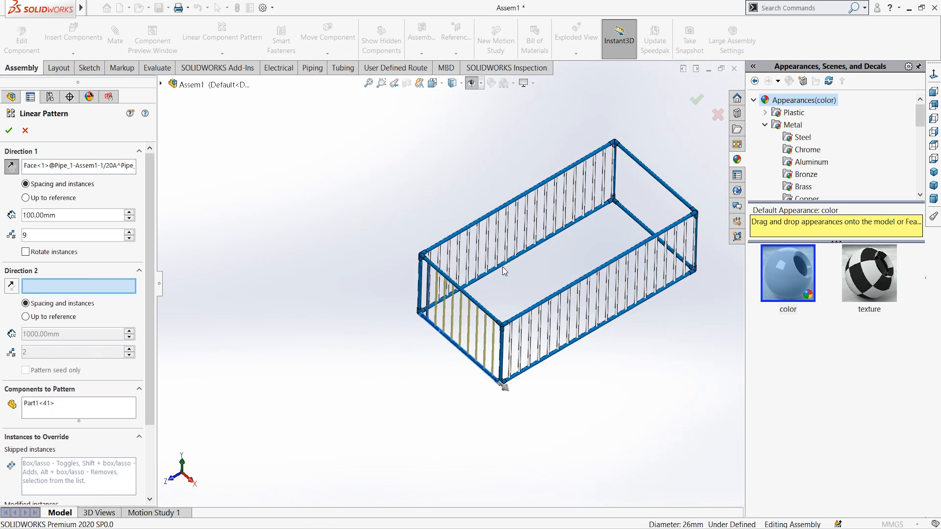
pyautogui.click(497, 281)
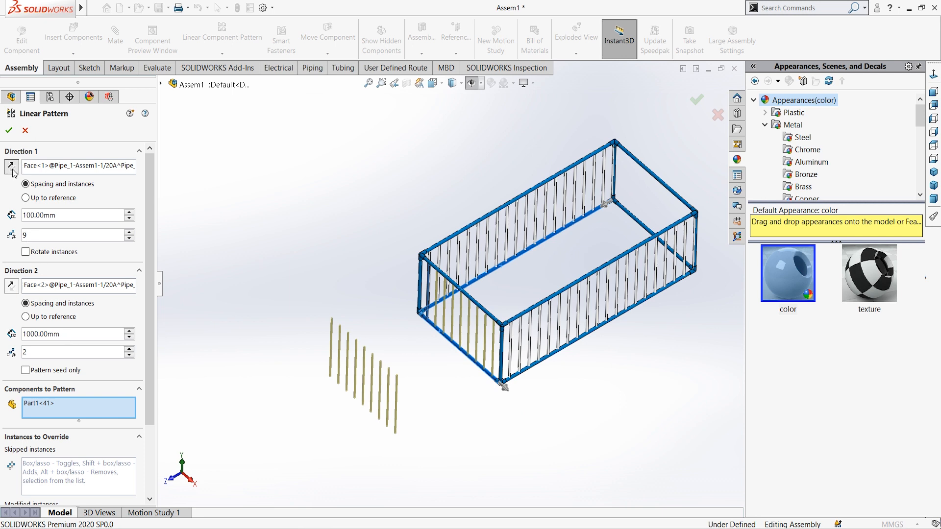
pyautogui.click(12, 287)
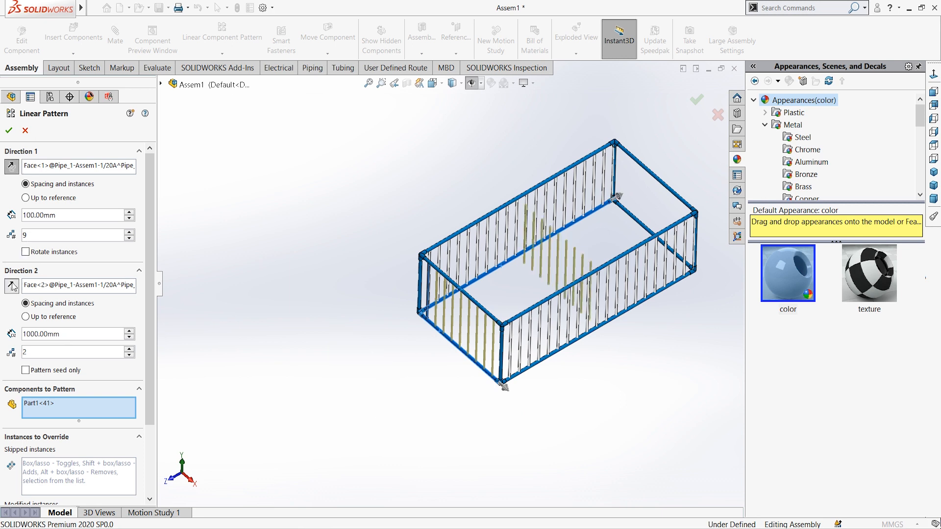
pyautogui.doubleClick(73, 334)
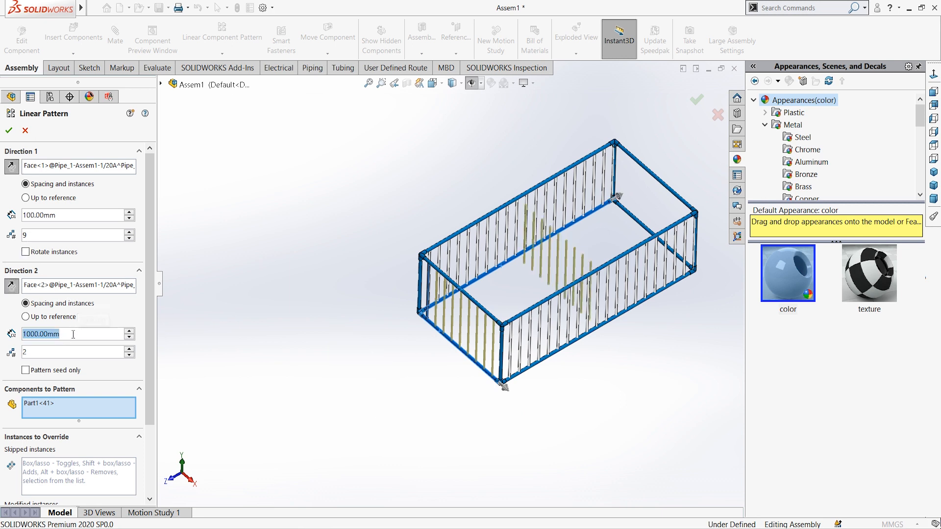
pyautogui.write('2000')
pyautogui.press('Return')
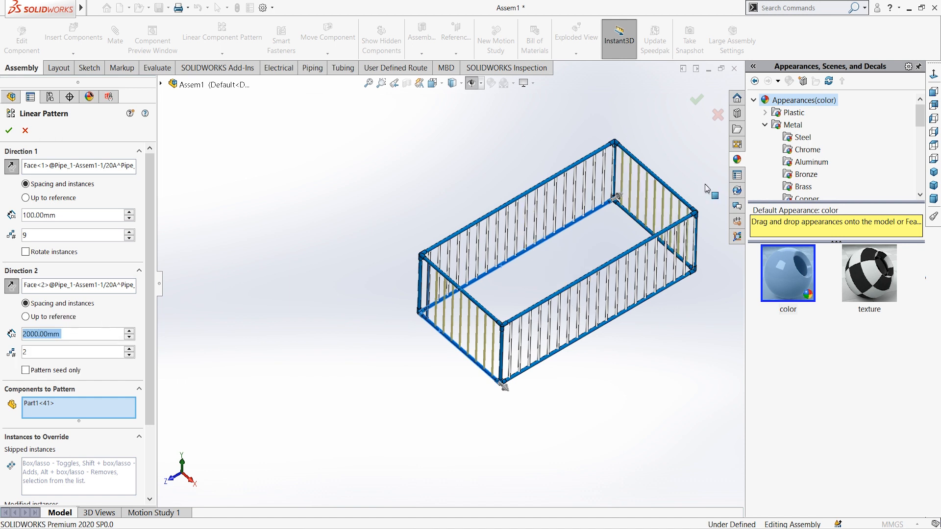
pyautogui.scroll(-4, 669, 197)
pyautogui.scroll(-2, 669, 198)
pyautogui.press('Return')
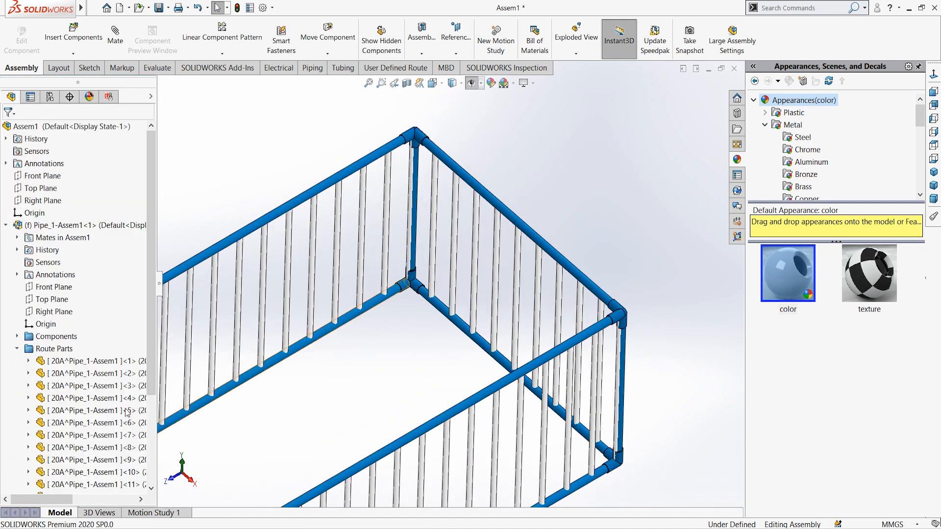
# Edit the long-side bar pattern LocalLPattern2 to 19 instances in its first direction.
pyautogui.click(17, 349)
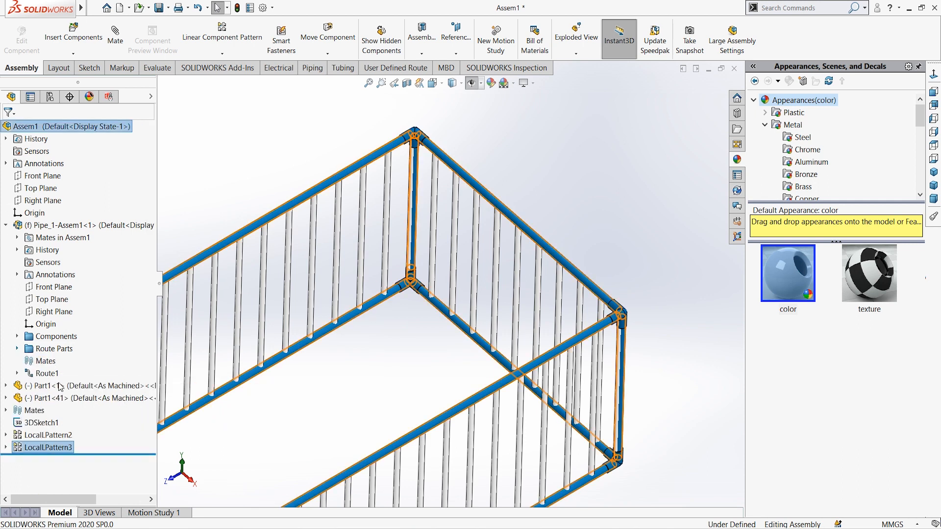
pyautogui.click(47, 434)
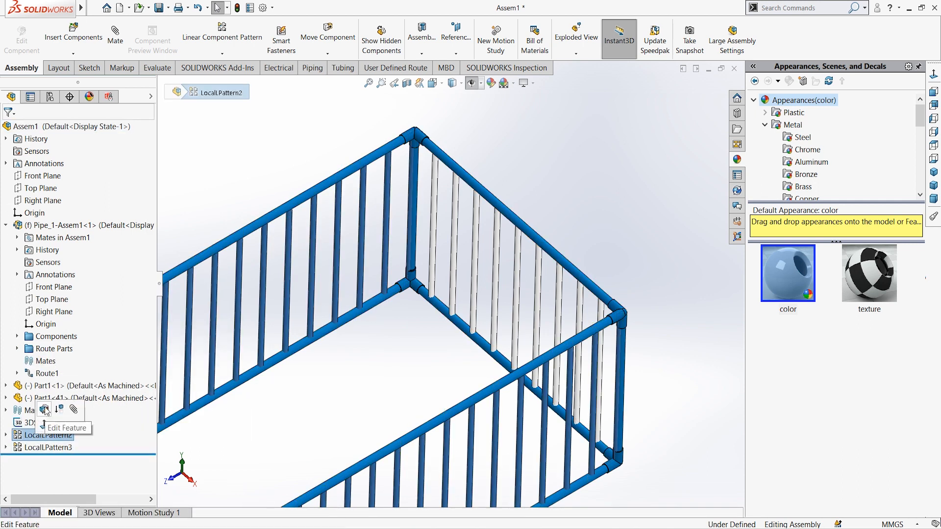
pyautogui.click(74, 410)
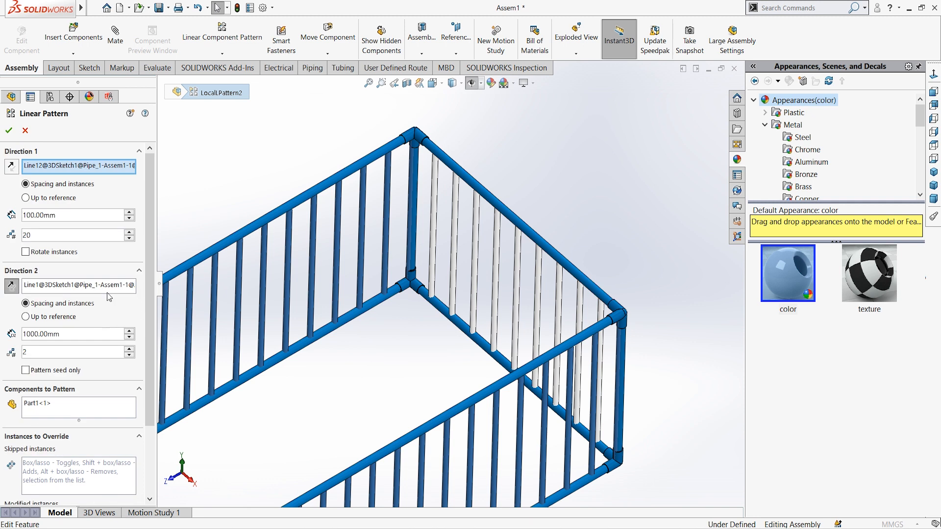
pyautogui.click(131, 239)
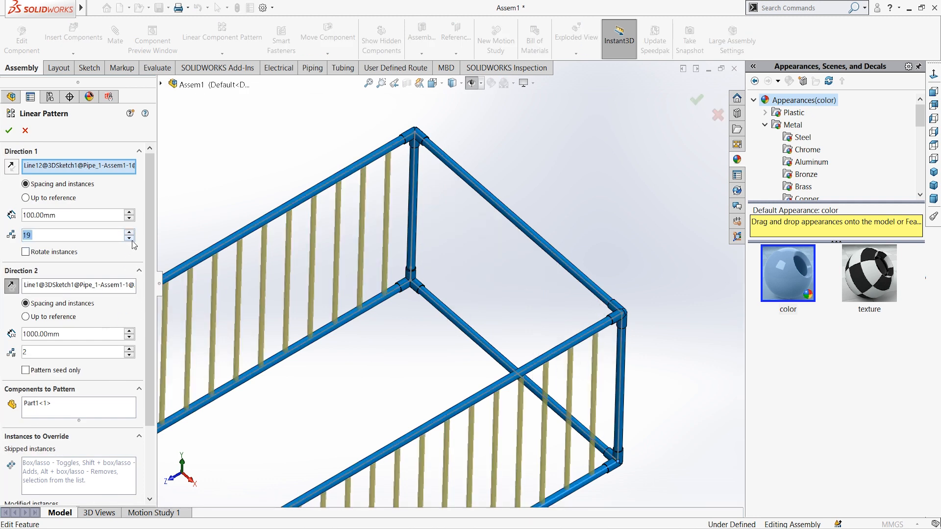
pyautogui.scroll(5, 475, 231)
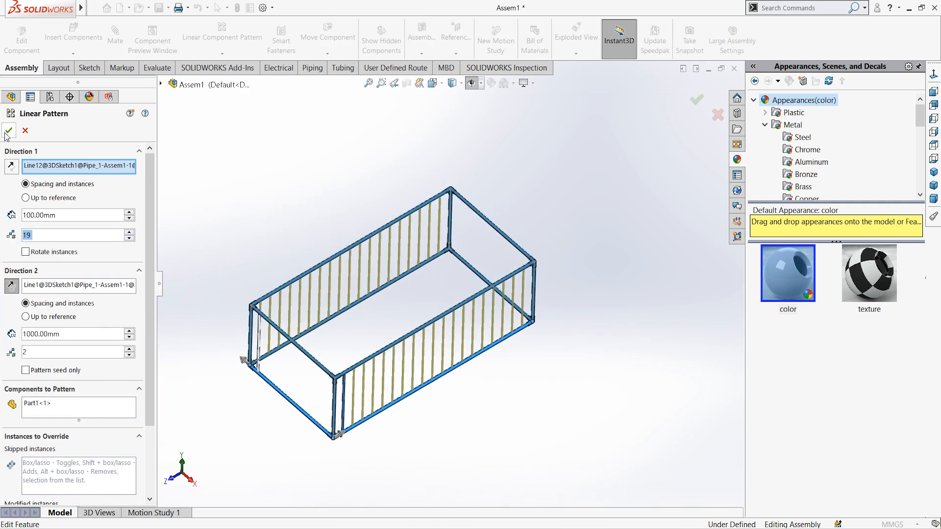
pyautogui.press('Return')
# Examine the bar spacing at the frame corners and around the whole assembly.
pyautogui.scroll(-5, 355, 359)
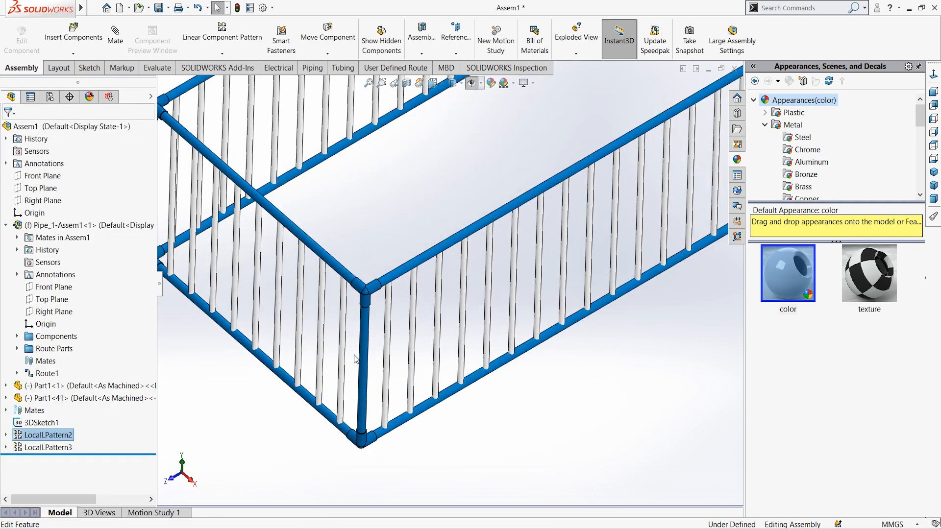
pyautogui.moveTo(400, 353)
pyautogui.mouseDown(button='middle')
pyautogui.moveTo(380, 313)
pyautogui.moveTo(389, 349)
pyautogui.mouseUp(button='middle')
pyautogui.scroll(3, 563, 143)
pyautogui.moveTo(441, 257)
pyautogui.mouseDown(button='middle')
pyautogui.moveTo(428, 216)
pyautogui.moveTo(505, 202)
pyautogui.moveTo(440, 250)
pyautogui.mouseUp(button='middle')
pyautogui.scroll(3, 443, 251)
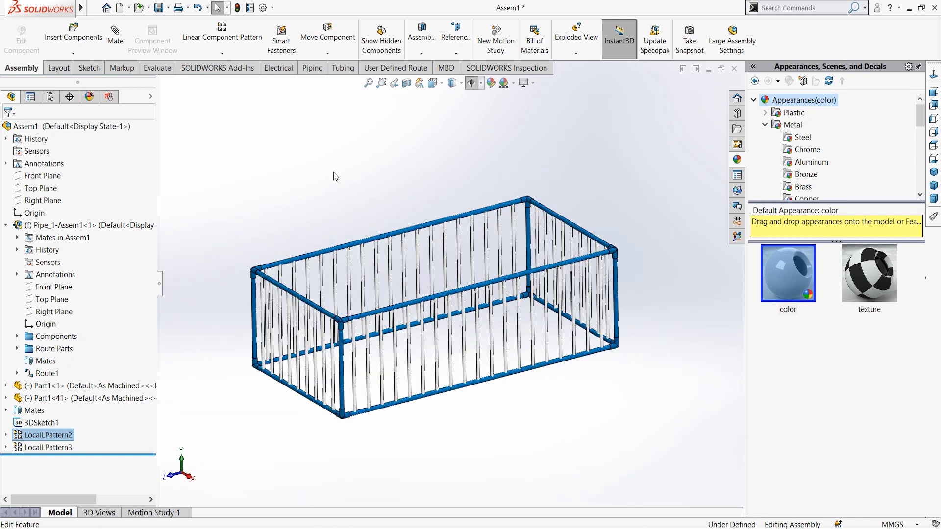
pyautogui.click(489, 186)
pyautogui.moveTo(482, 185); pyautogui.dragTo(425, 205, button='middle')
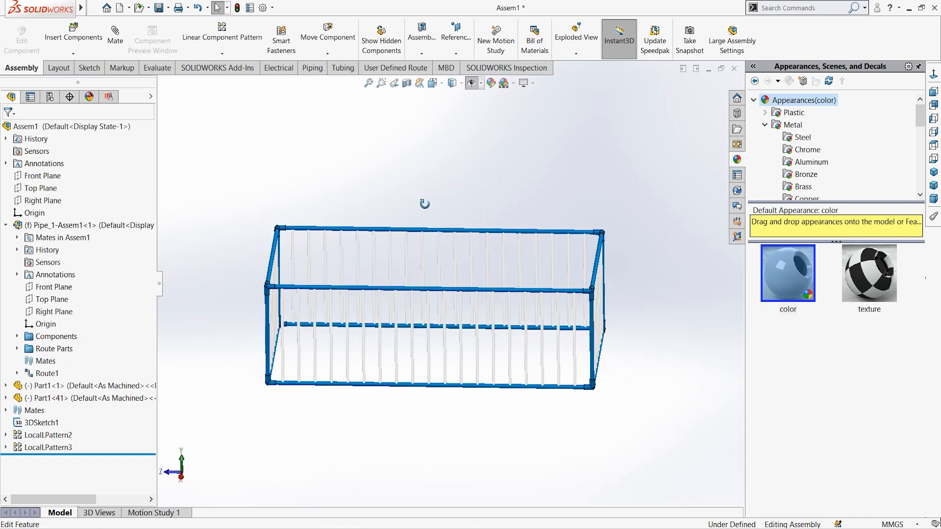
# Turn on RealView graphics, shadows and perspective display, and set the assembly to the trimetric view.
pyautogui.click(526, 85)
pyautogui.click(538, 93)
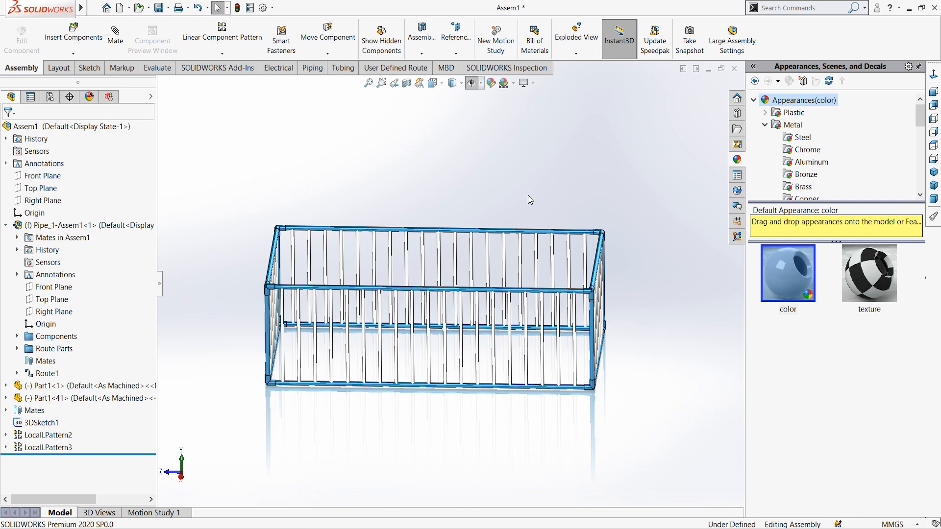
pyautogui.click(533, 85)
pyautogui.click(539, 111)
pyautogui.click(533, 84)
pyautogui.click(543, 129)
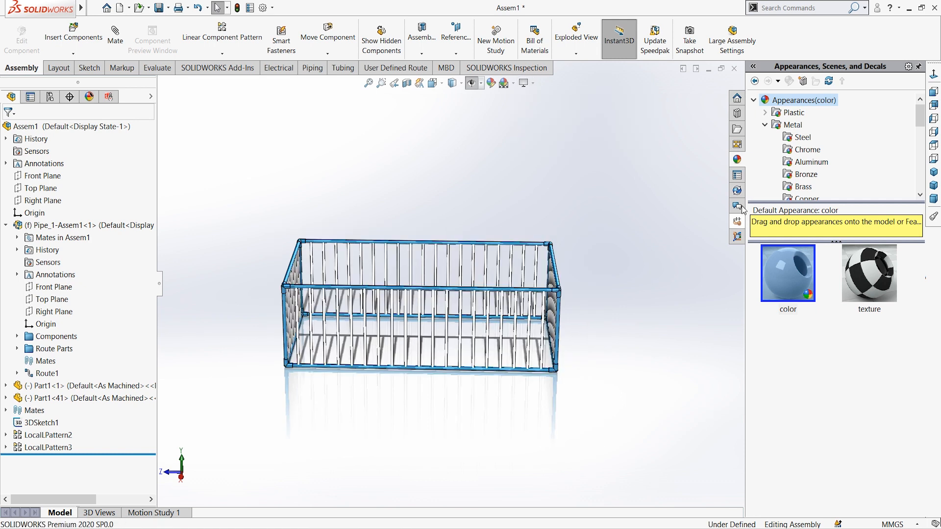
pyautogui.click(934, 185)
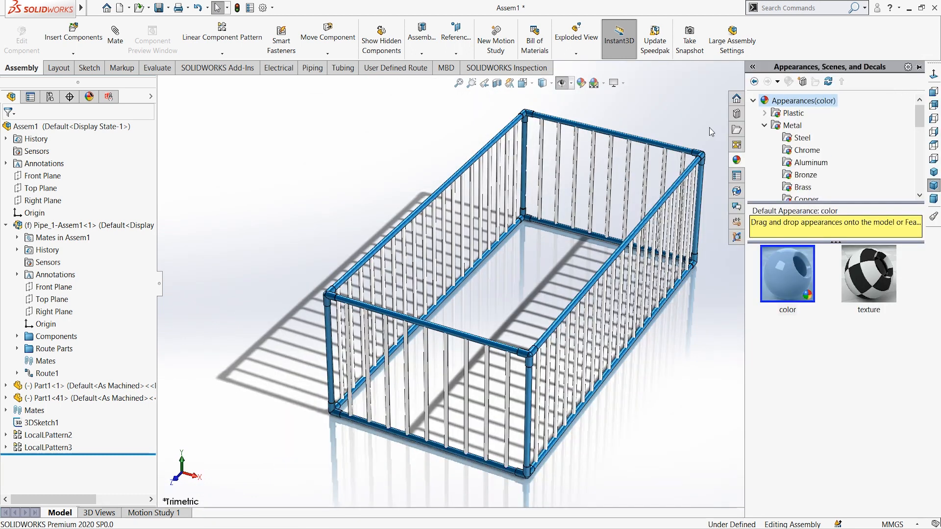
# Open the Basic Scenes collection in the scene library.
pyautogui.click(704, 110)
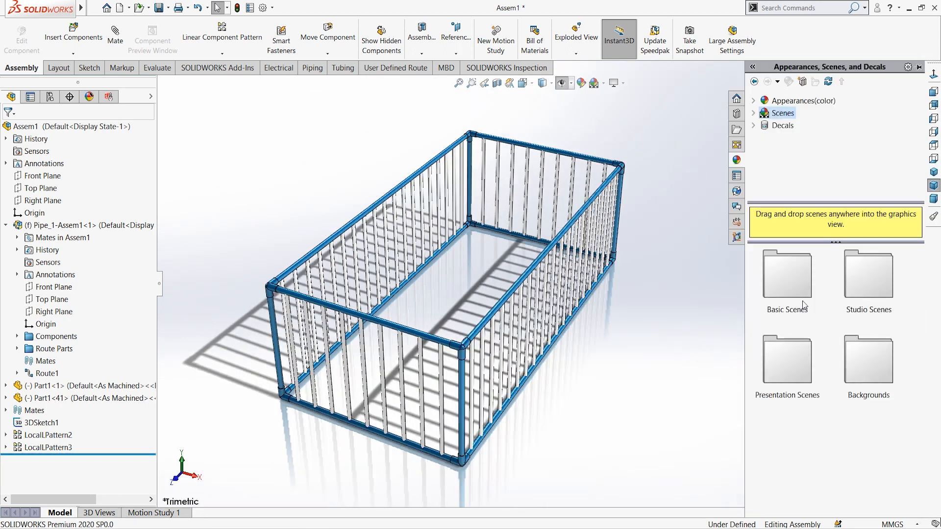
pyautogui.click(803, 301)
pyautogui.doubleClick(804, 304)
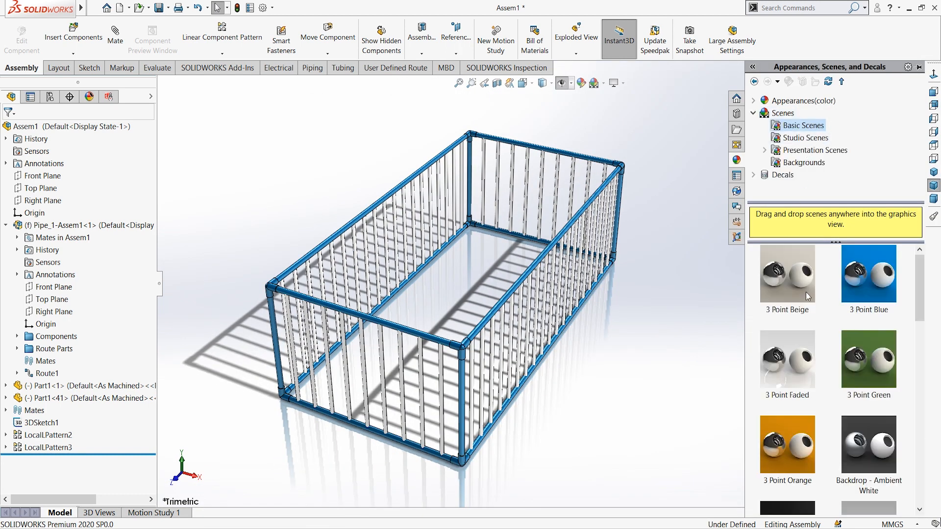
# Try the 3 Point Beige, 3 Point Blue and 3 Point Faded scenes on the assembly.
pyautogui.click(851, 275)
pyautogui.doubleClick(799, 281)
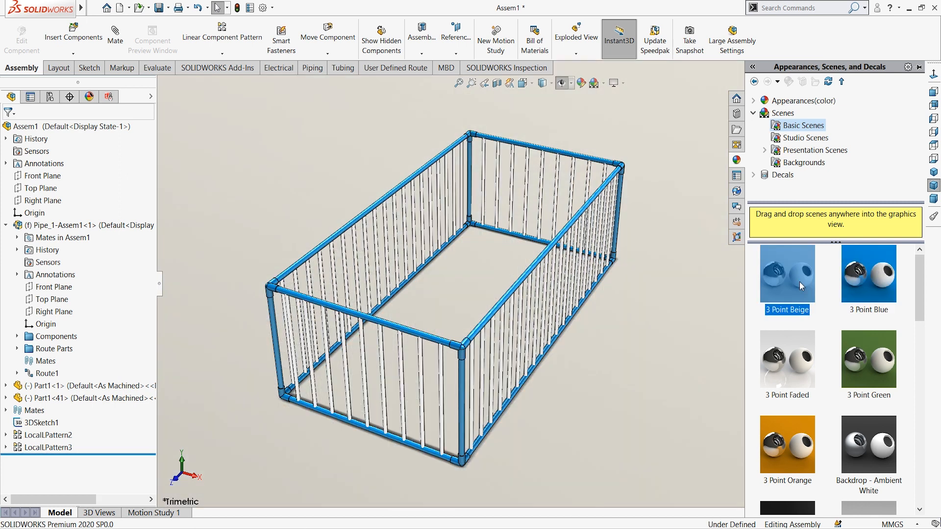
pyautogui.doubleClick(859, 286)
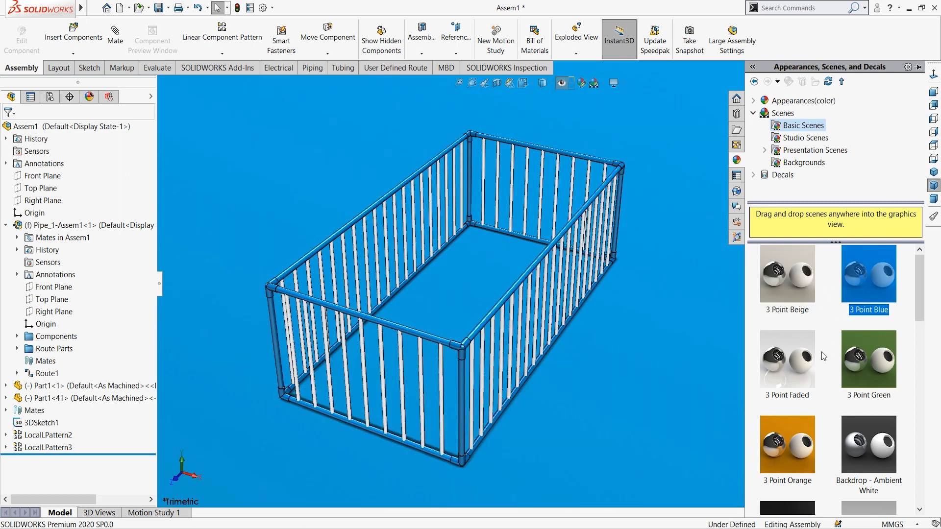
pyautogui.doubleClick(808, 356)
# Apply the Backdrop - Studio Room scene to the assembly and close the scene library.
pyautogui.scroll(-3, 815, 395)
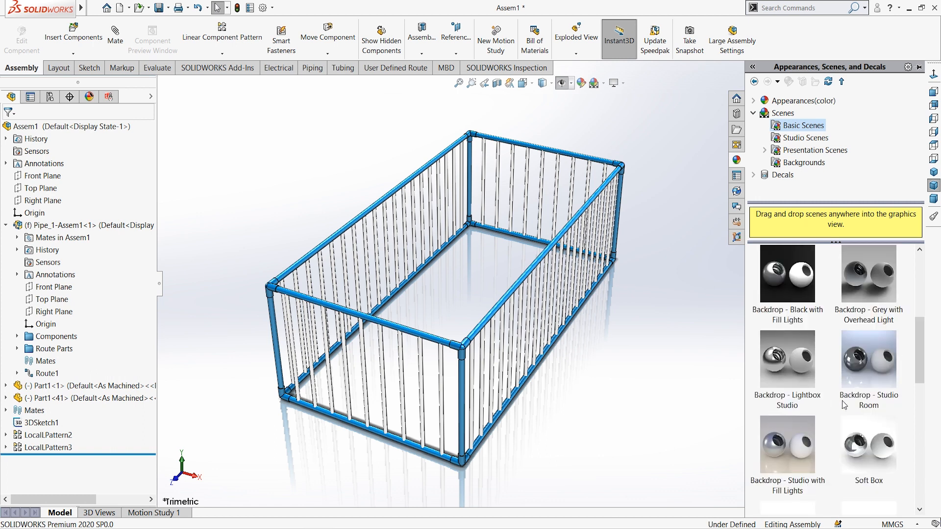
pyautogui.doubleClick(862, 362)
pyautogui.click(628, 340)
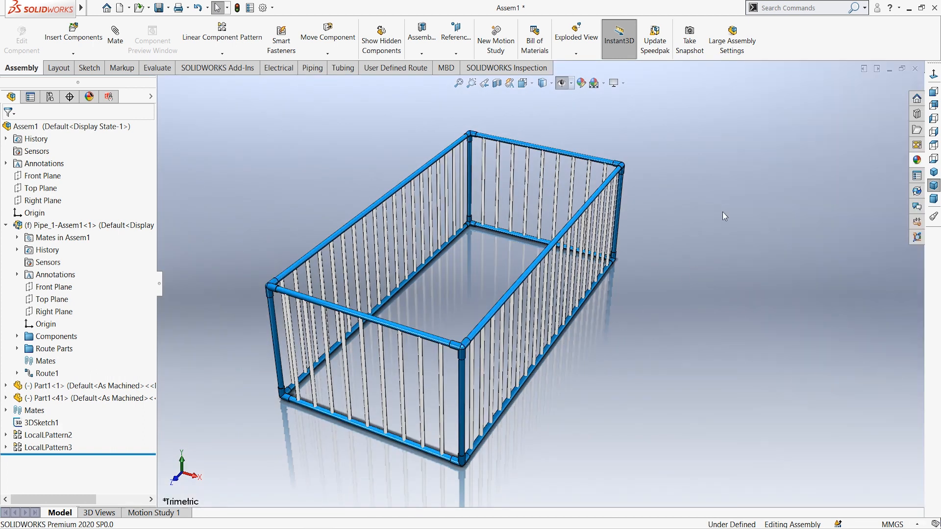
# Collapse the Pipe_1-Assem1 subassembly in the feature tree and save the assembly.
pyautogui.scroll(-1, 489, 326)
pyautogui.scroll(1, 561, 274)
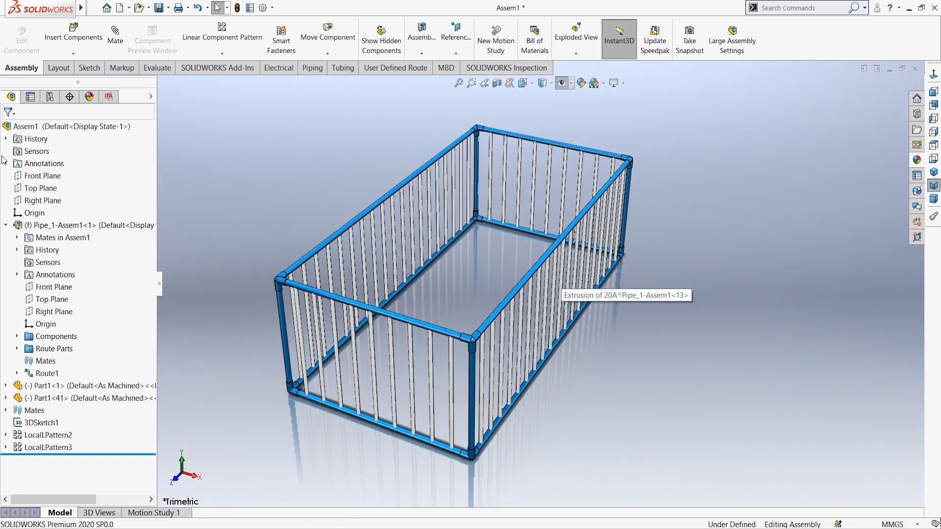
pyautogui.click(6, 225)
pyautogui.scroll(-1, 696, 219)
pyautogui.scroll(1, 531, 306)
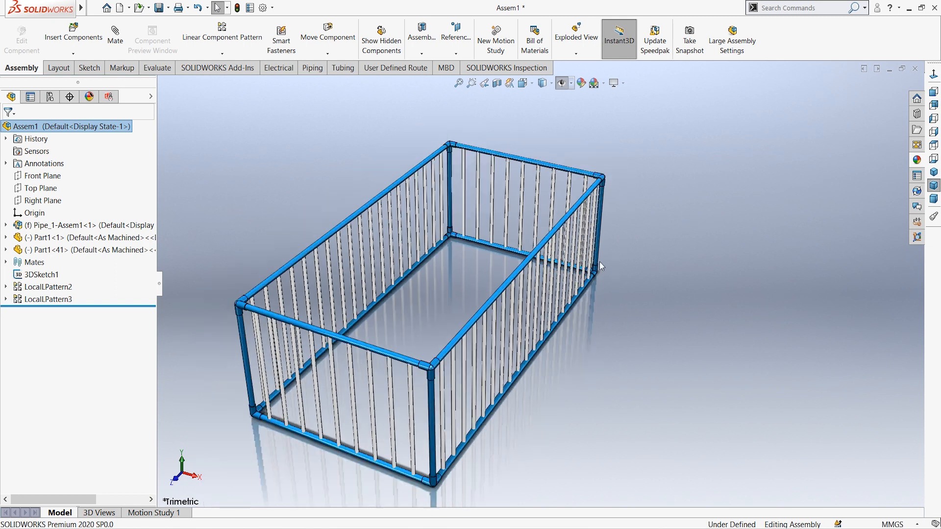
pyautogui.scroll(1, 573, 361)
pyautogui.scroll(-1, 573, 361)
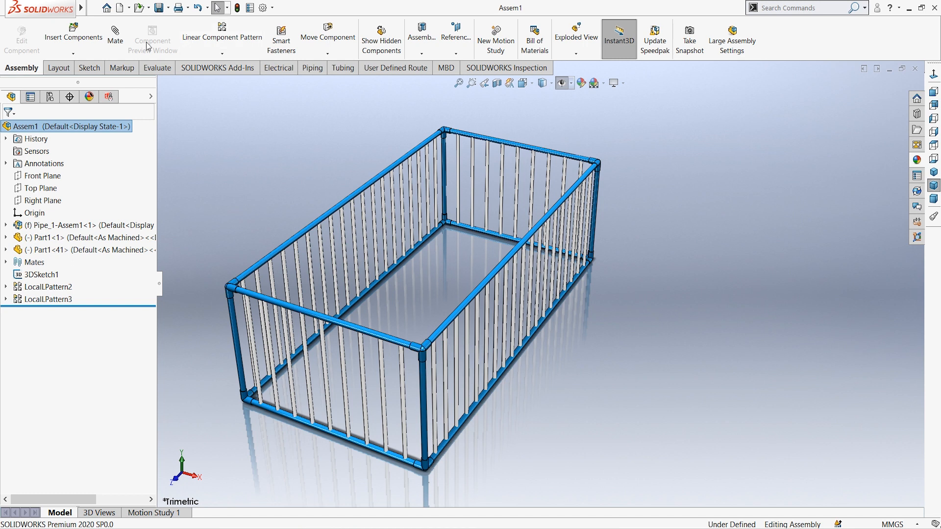
# Create a drawing from the assembly on an A3 (ISO) sheet.
pyautogui.click(168, 8)
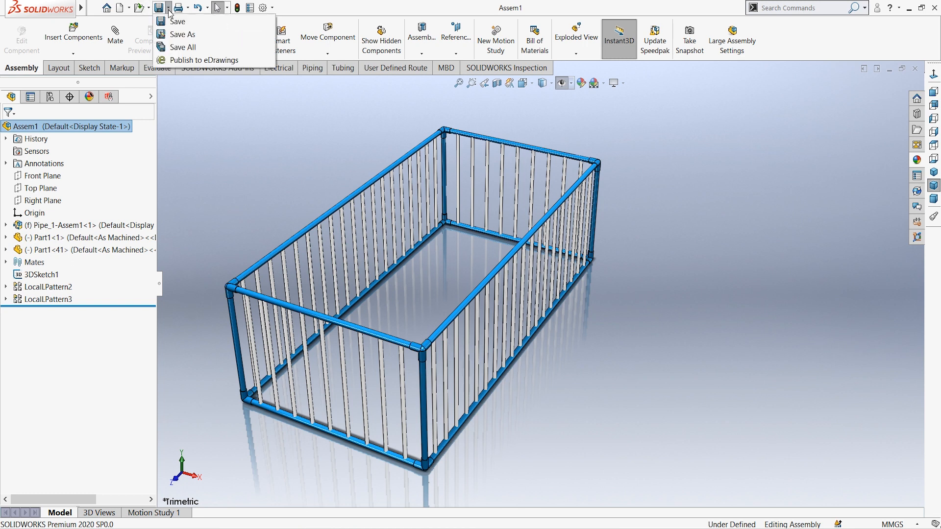
pyautogui.click(129, 8)
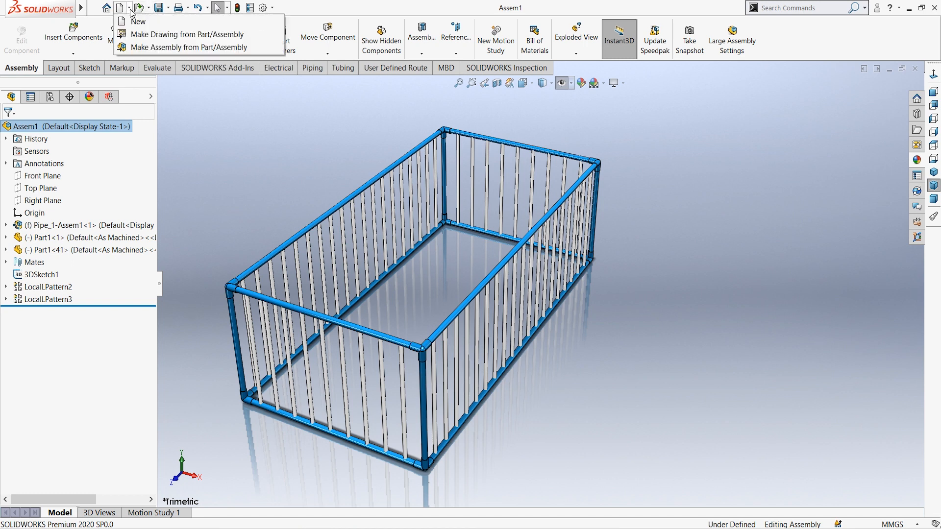
pyautogui.click(139, 34)
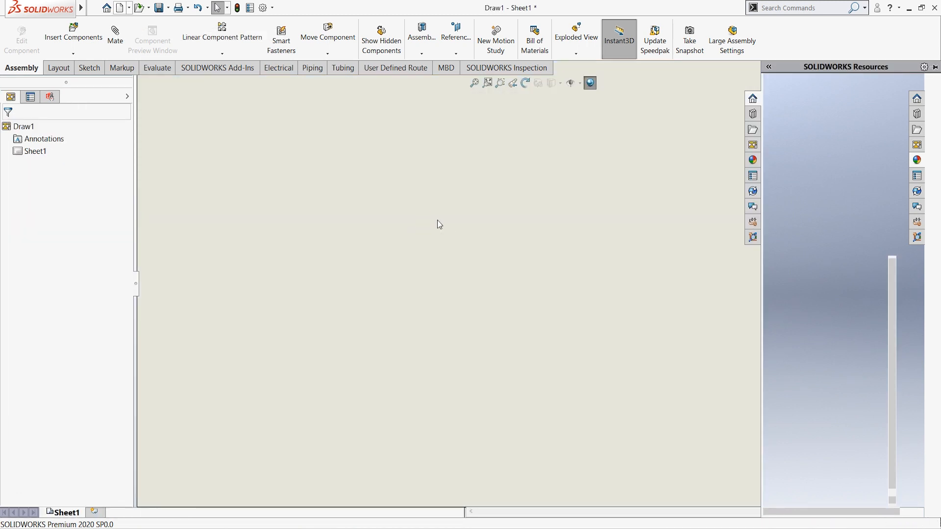
pyautogui.click(358, 246)
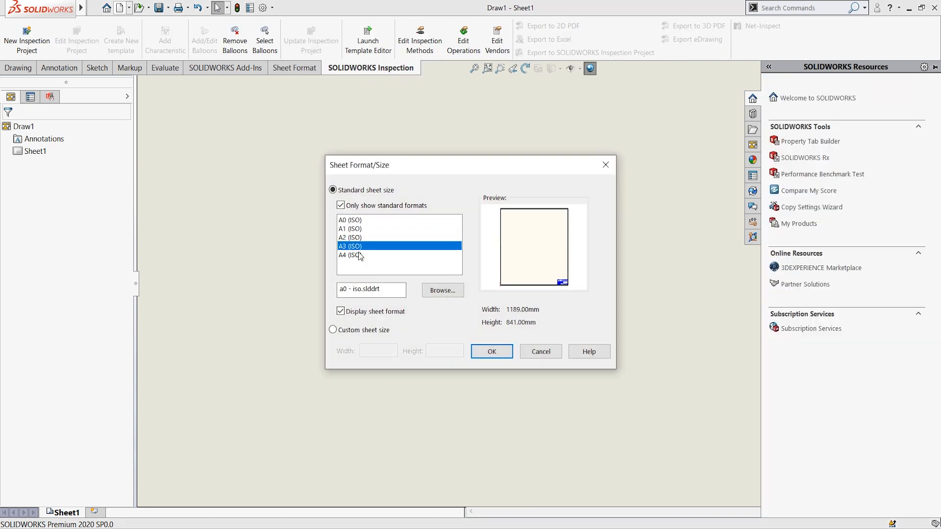
pyautogui.click(491, 352)
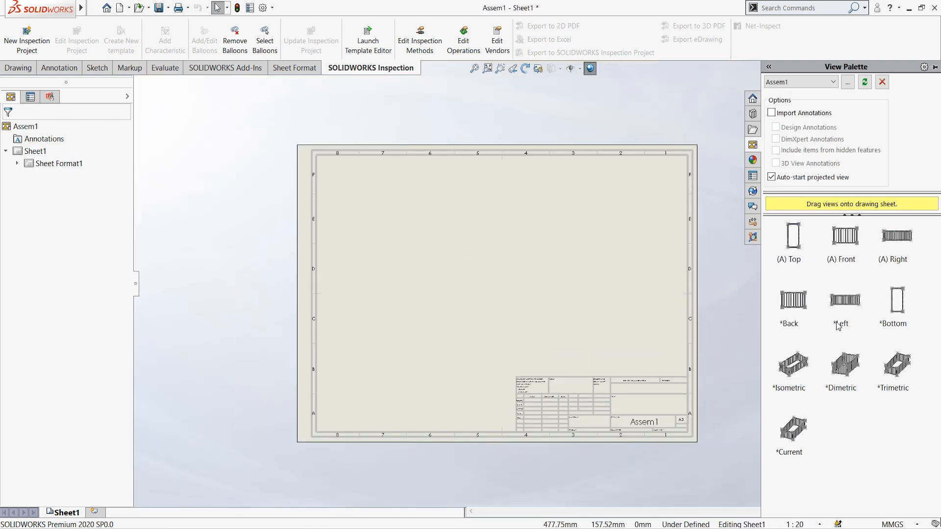
# Place the assembly's isometric view in the upper-left area of the sheet and display it Shaded With Edges.
pyautogui.moveTo(802, 363); pyautogui.dragTo(406, 254)
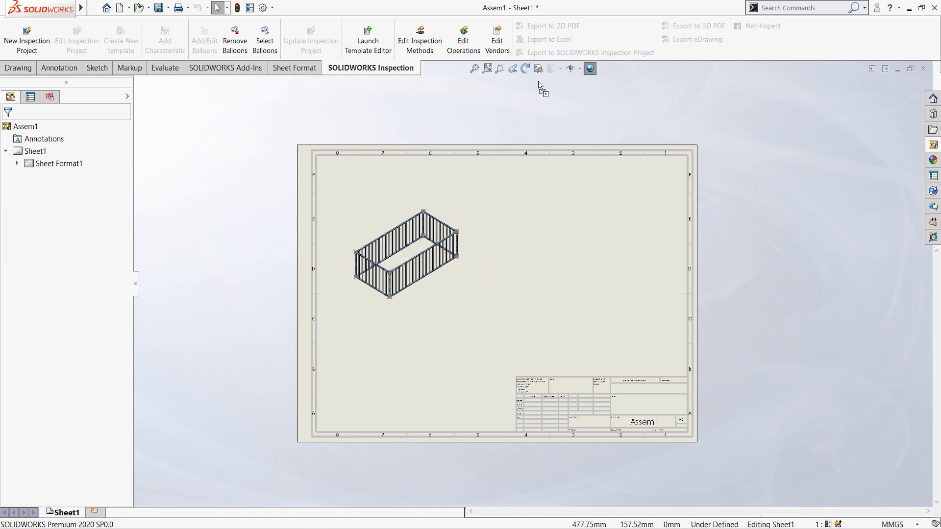
pyautogui.scroll(-5, 449, 255)
pyautogui.scroll(5, 449, 256)
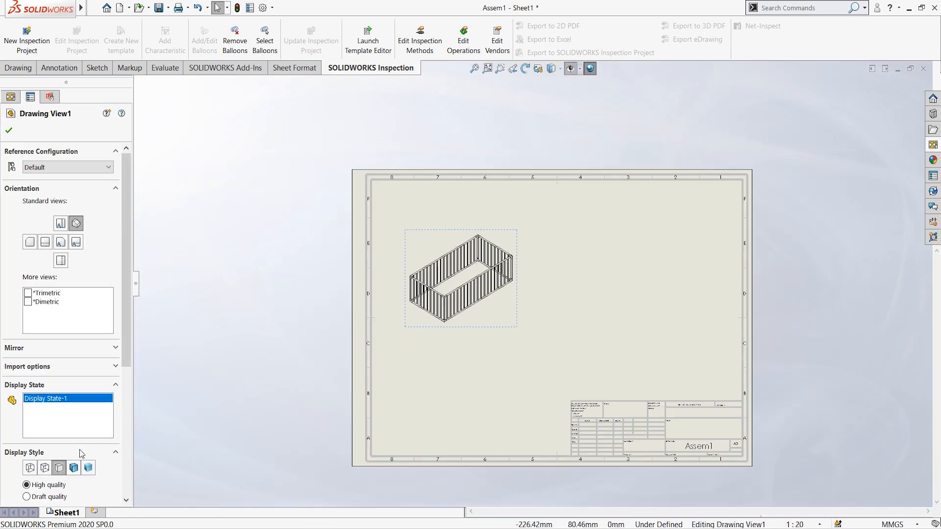
pyautogui.click(75, 469)
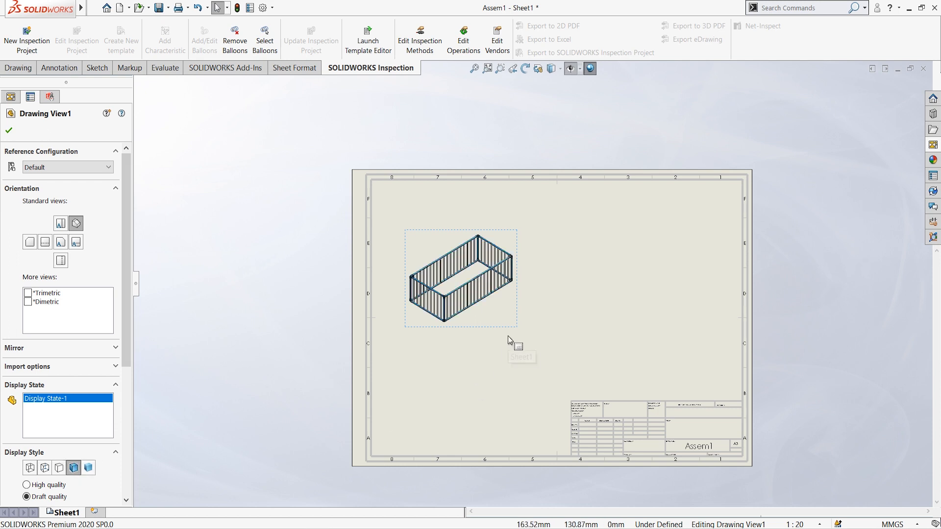
# Give the isometric view a custom scale of 1:10 and reposition it inside the sheet border.
pyautogui.moveTo(124, 346); pyautogui.dragTo(131, 437)
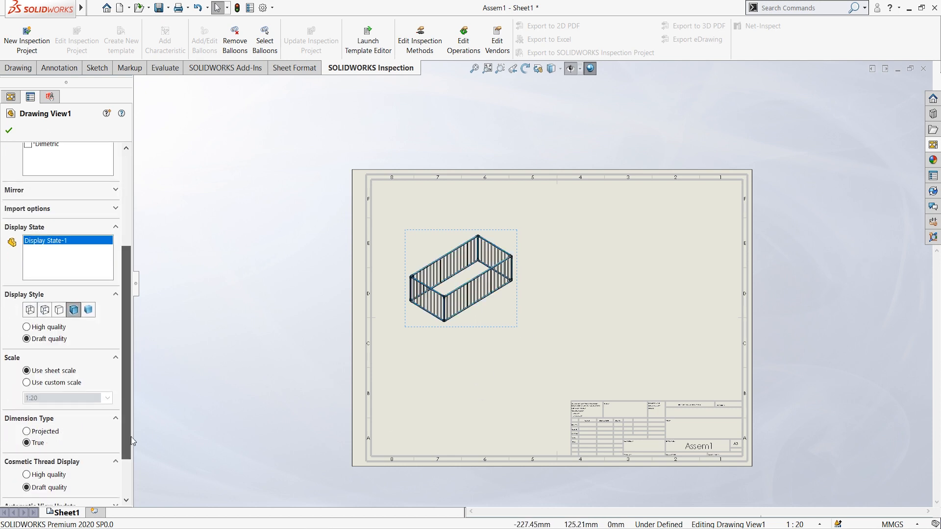
pyautogui.click(57, 384)
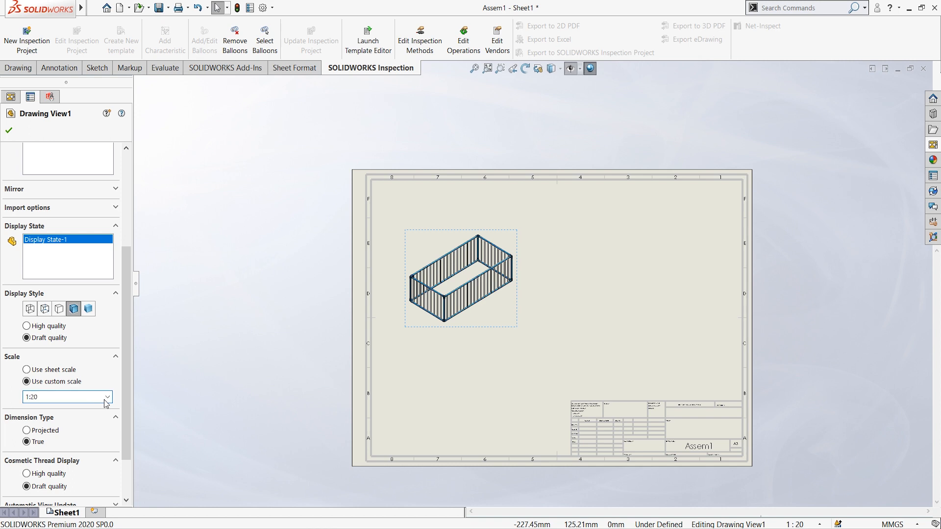
pyautogui.click(107, 397)
pyautogui.click(66, 436)
pyautogui.moveTo(571, 303); pyautogui.dragTo(608, 330)
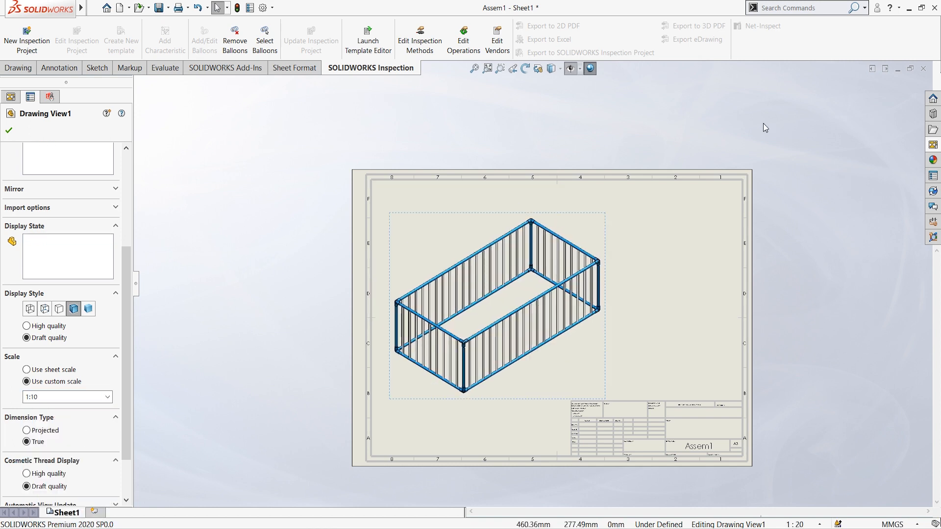
pyautogui.click(662, 109)
# Insert a parts-only bill of materials for the isometric view, using the bom-standard template, in the sheet's upper-right area.
pyautogui.click(24, 68)
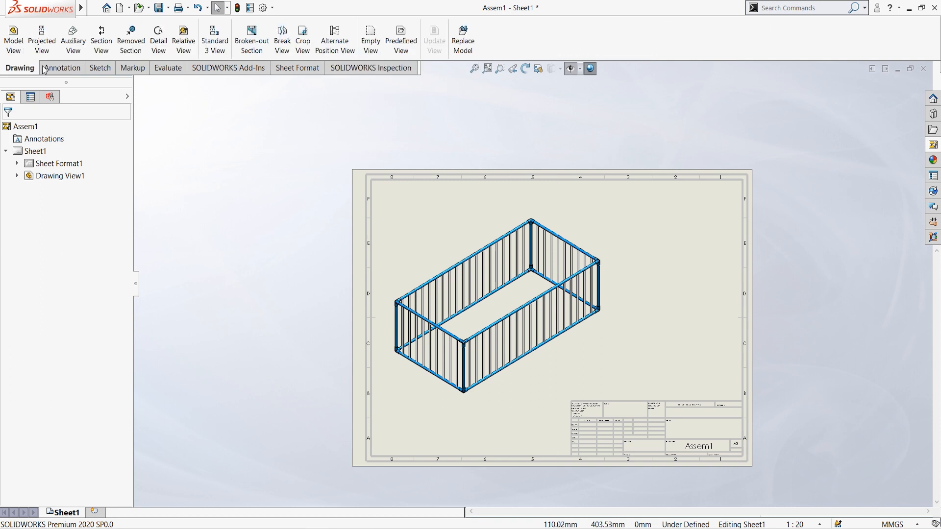
pyautogui.click(49, 68)
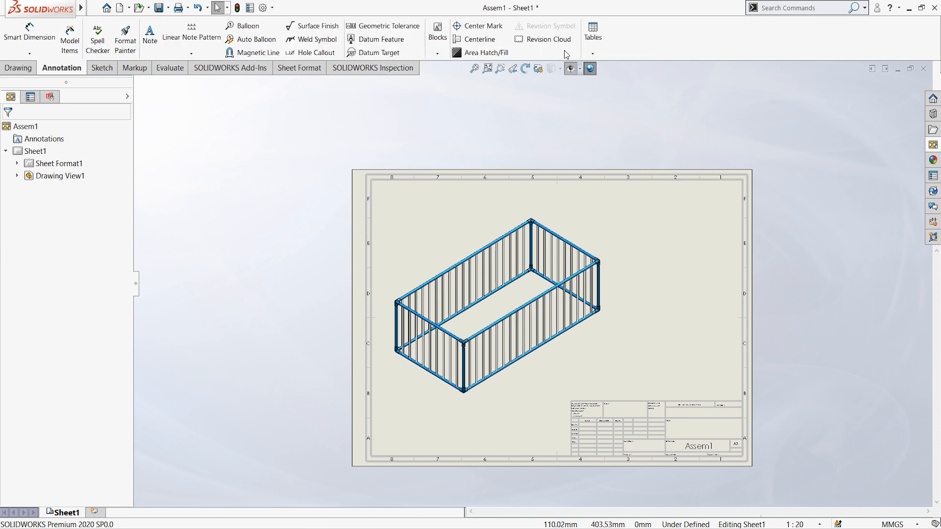
pyautogui.click(593, 52)
pyautogui.click(610, 91)
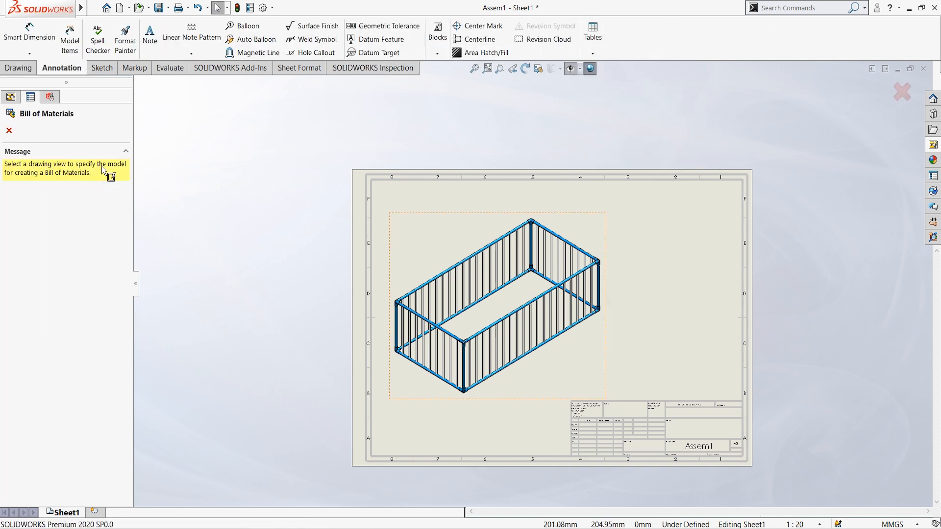
pyautogui.click(483, 315)
pyautogui.moveTo(127, 195)
pyautogui.mouseDown()
pyautogui.moveTo(129, 363)
pyautogui.moveTo(128, 203)
pyautogui.mouseUp()
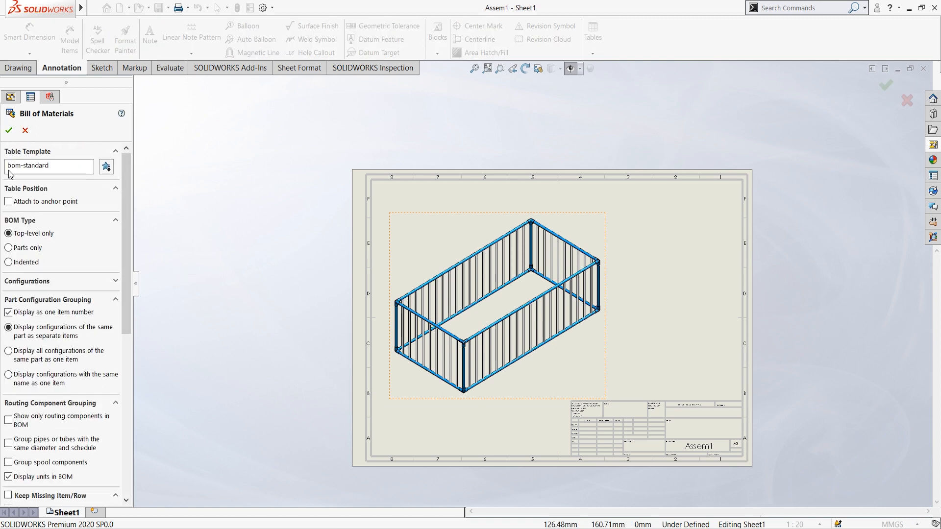
pyautogui.click(10, 248)
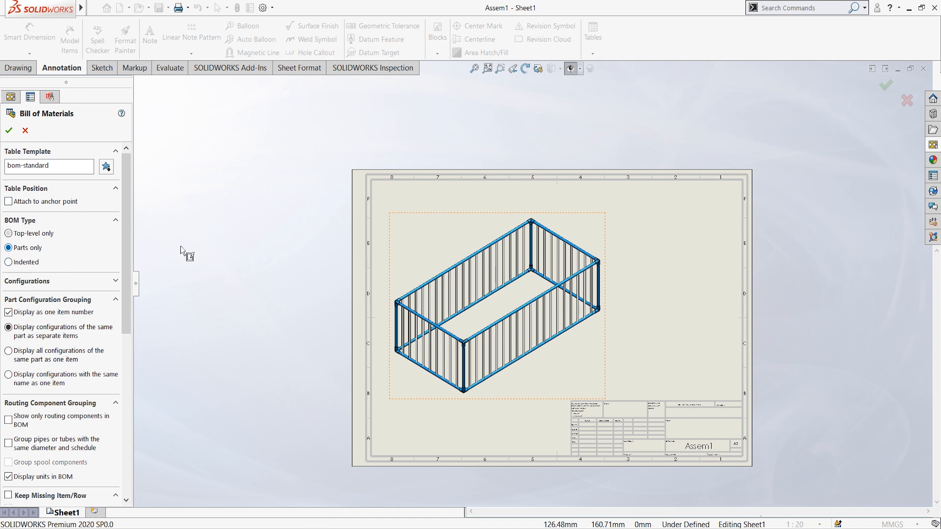
pyautogui.click(9, 131)
pyautogui.scroll(-4, 608, 244)
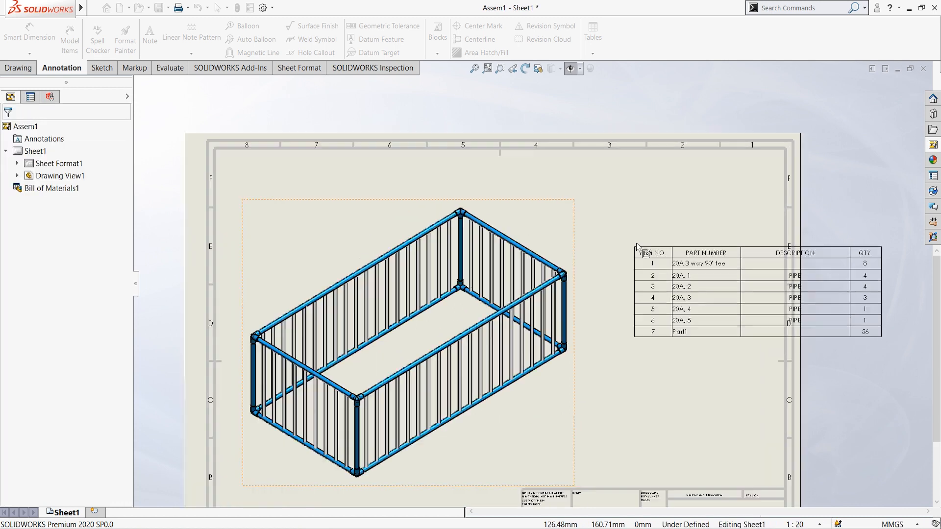
pyautogui.click(578, 192)
pyautogui.scroll(-3, 578, 193)
pyautogui.click(575, 210)
# Shrink the bill of materials table and move it inside the sheet's upper-right border.
pyautogui.scroll(3, 590, 217)
pyautogui.scroll(-2, 652, 267)
pyautogui.moveTo(823, 336); pyautogui.dragTo(745, 287)
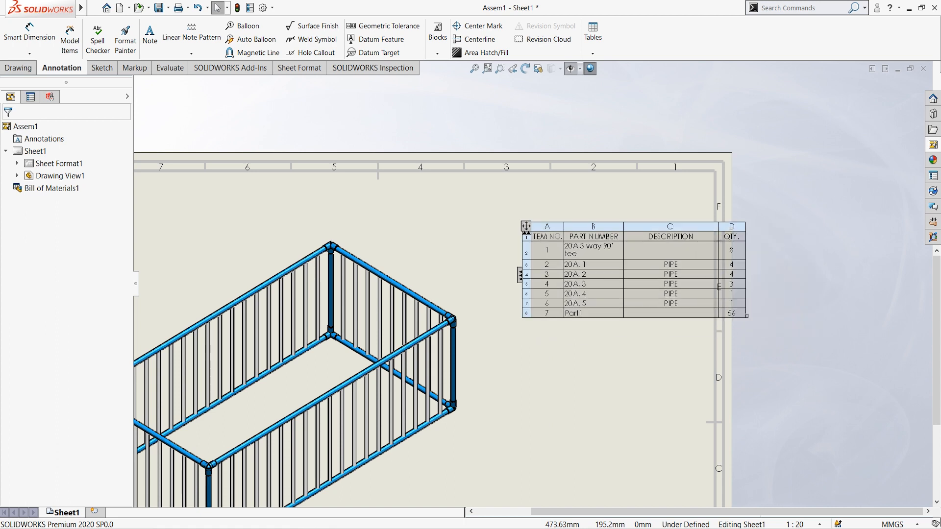
pyautogui.moveTo(525, 227); pyautogui.dragTo(456, 211)
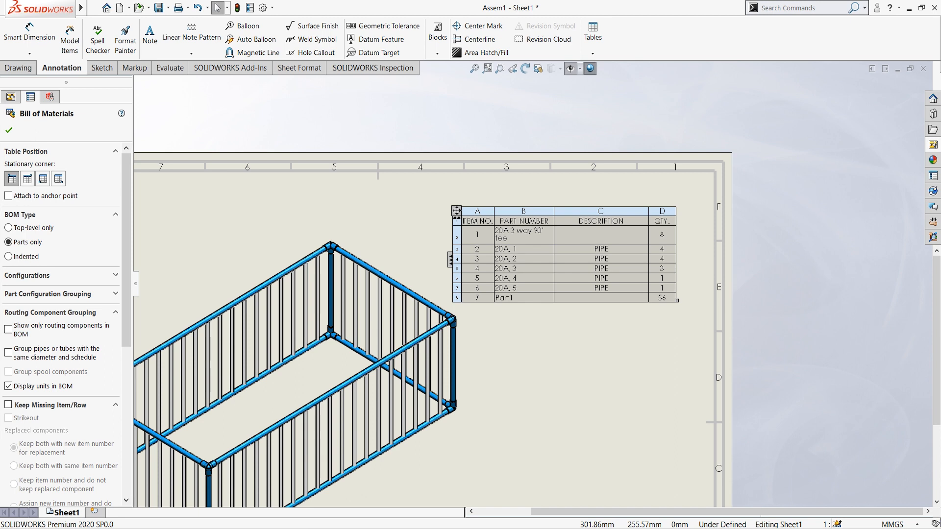
pyautogui.press('Escape')
# Add auto balloons in a square layout with magnetic lines around the isometric view.
pyautogui.scroll(3, 479, 255)
pyautogui.scroll(-1, 436, 194)
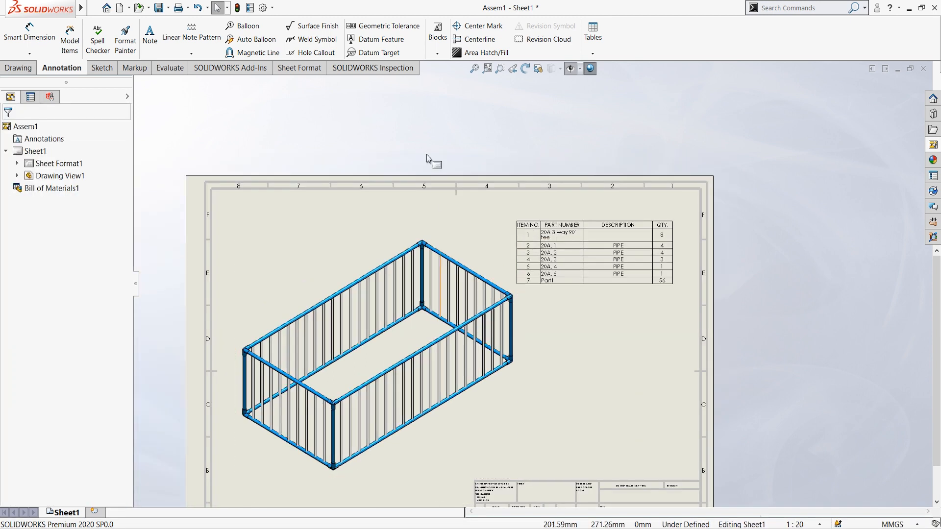
pyautogui.click(387, 327)
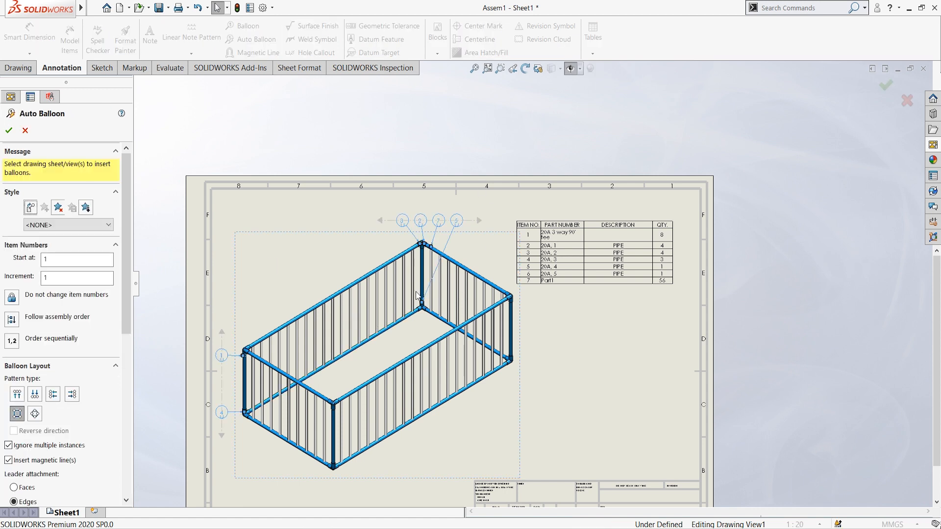
pyautogui.click(9, 129)
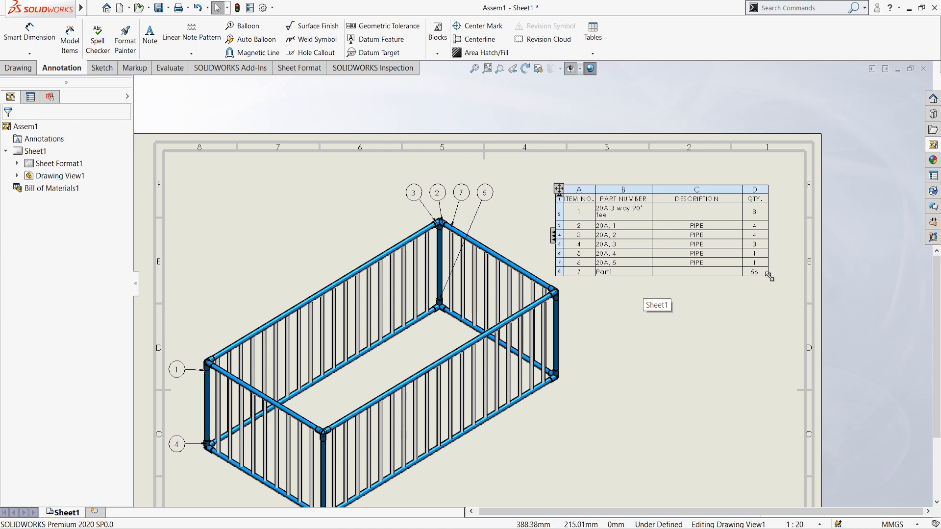
# Widen the bill of materials table so the tee's part number fits on one line, and shift it clear of the border.
pyautogui.moveTo(789, 237); pyautogui.dragTo(802, 243)
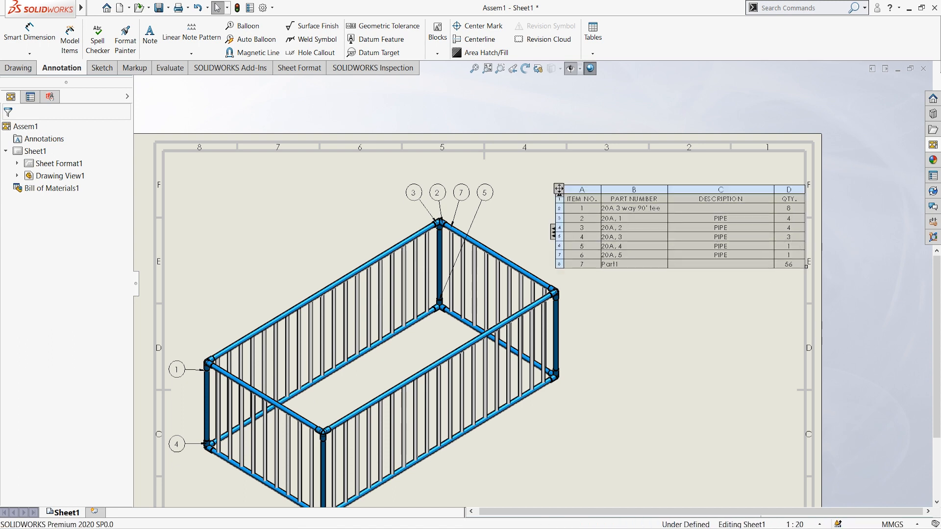
pyautogui.click(559, 189)
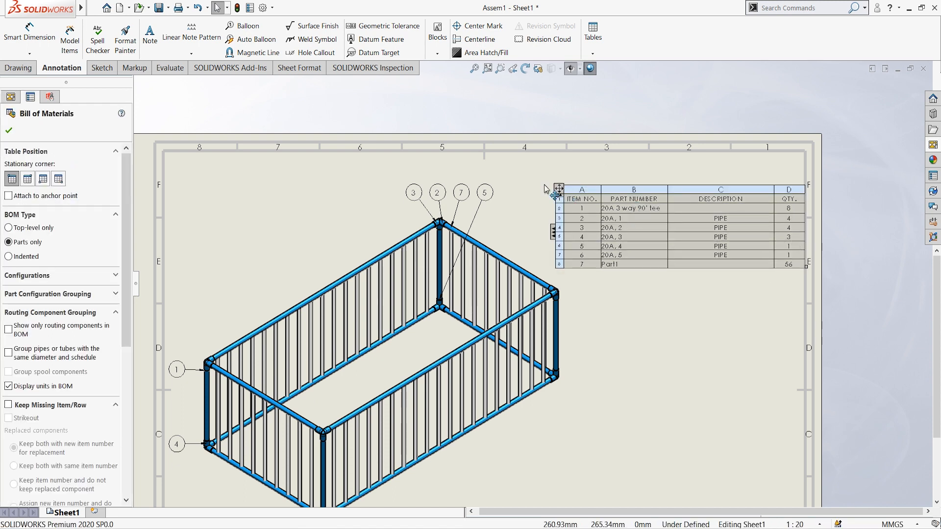
pyautogui.moveTo(558, 188); pyautogui.dragTo(539, 184)
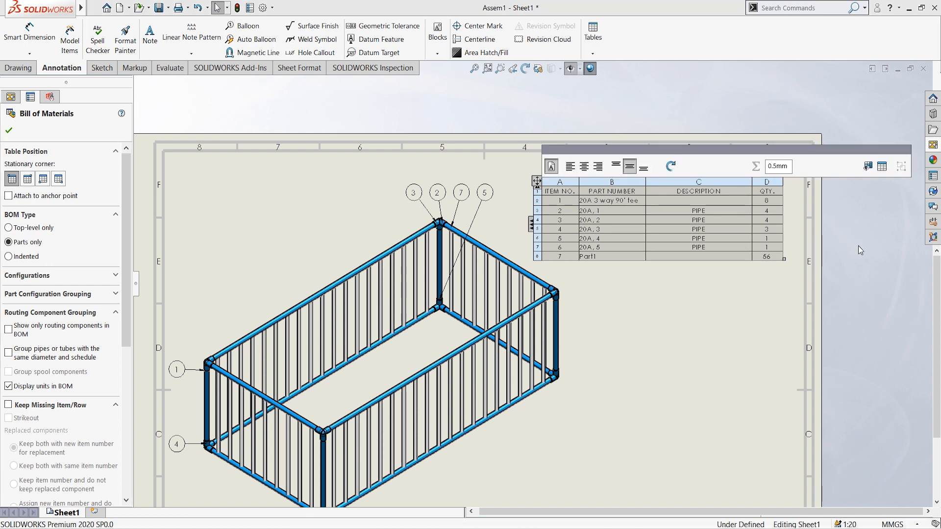
pyautogui.click(845, 245)
pyautogui.scroll(1, 840, 245)
pyautogui.scroll(4, 816, 242)
pyautogui.scroll(-3, 611, 395)
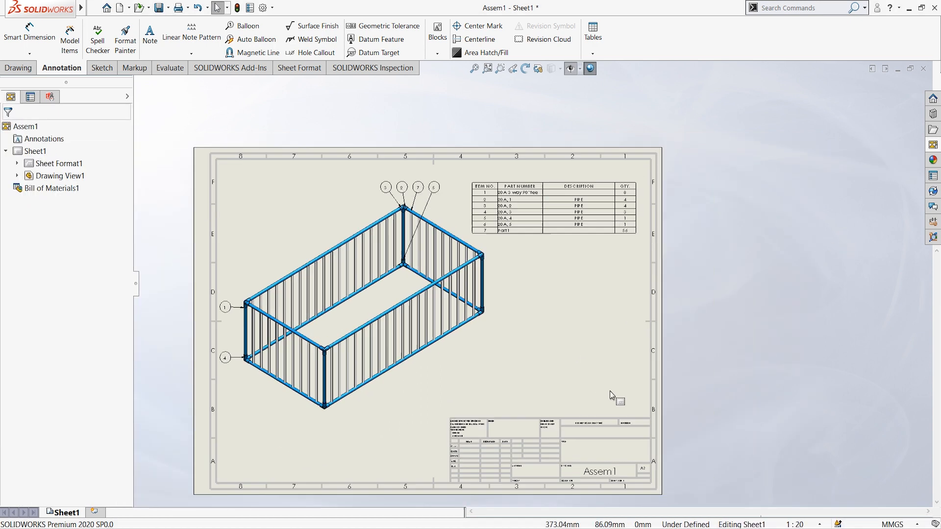
# Reattach balloon 7's leader to a vertical bar on the rear long side and move the balloon above that side's top rail.
pyautogui.scroll(-1, 508, 386)
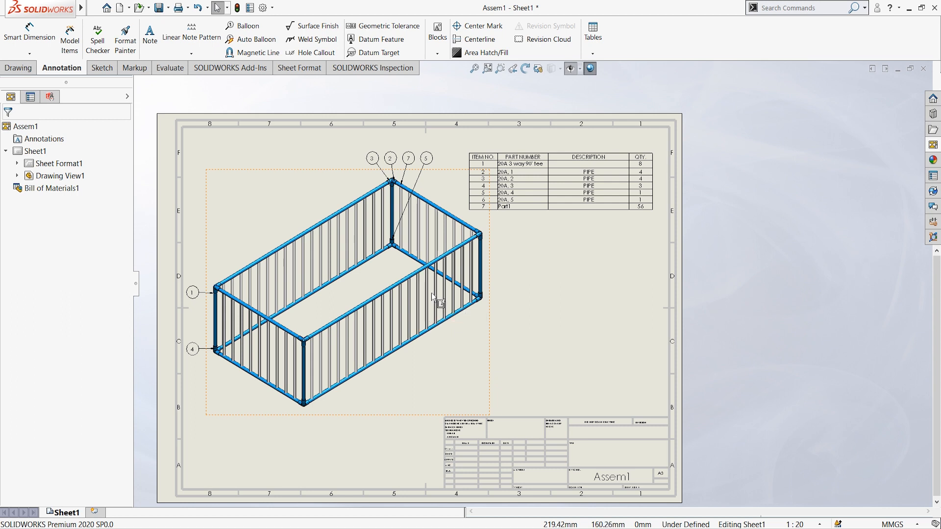
pyautogui.scroll(-3, 432, 292)
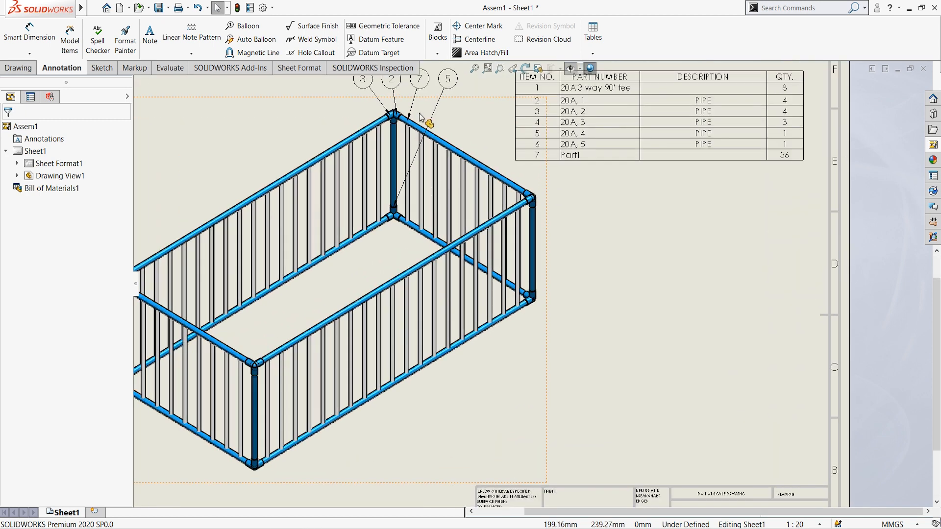
pyautogui.moveTo(408, 124); pyautogui.dragTo(295, 197)
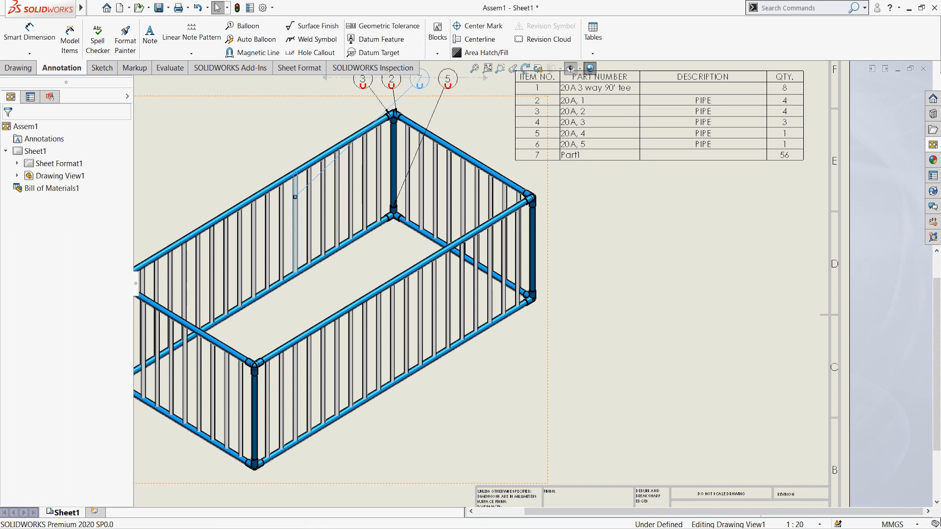
pyautogui.moveTo(422, 84); pyautogui.dragTo(267, 144)
pyautogui.click(610, 276)
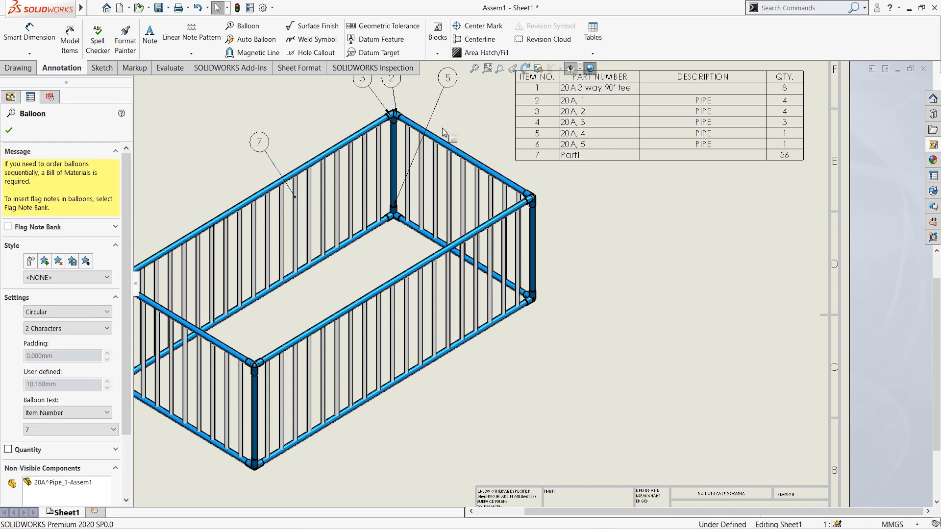
pyautogui.scroll(3, 569, 220)
# Start saving the whole bill of materials table to a file, with Excel (*.xls) as the file type.
pyautogui.click(553, 166)
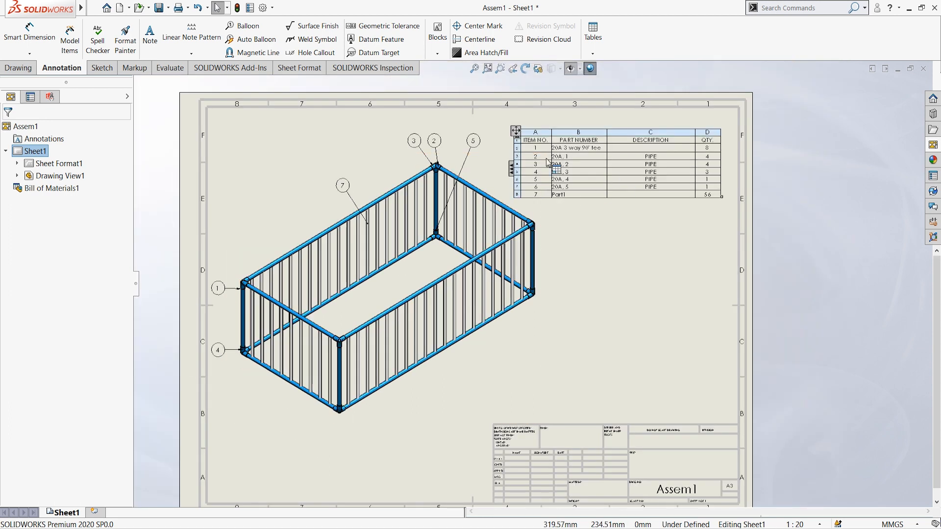
pyautogui.click(517, 132)
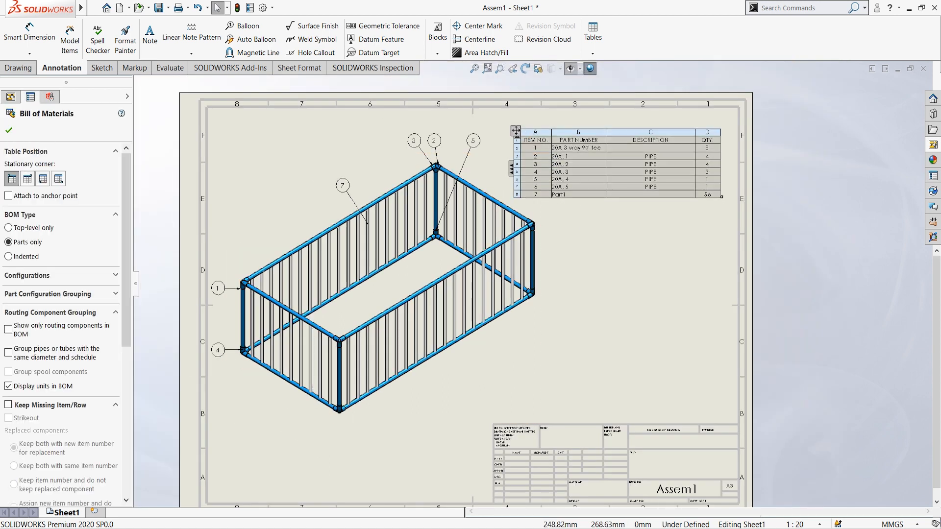
pyautogui.rightClick(516, 131)
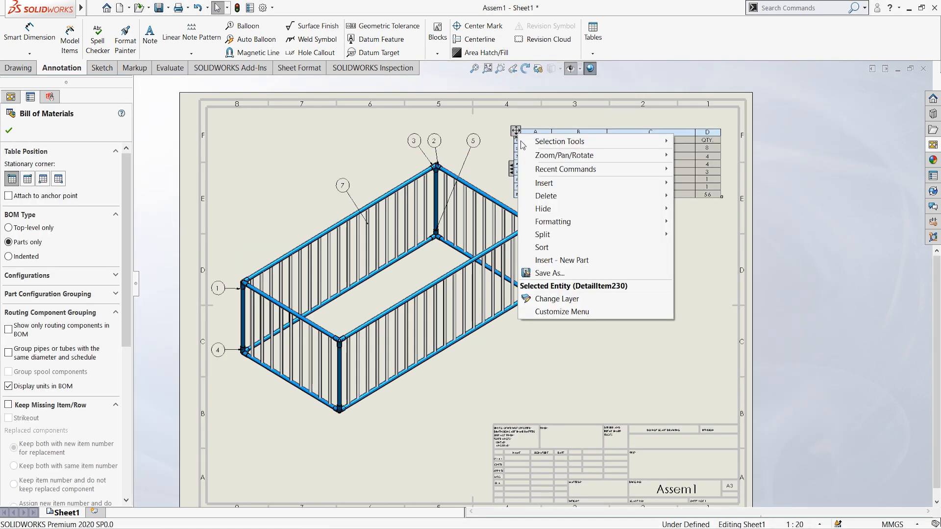
pyautogui.click(550, 273)
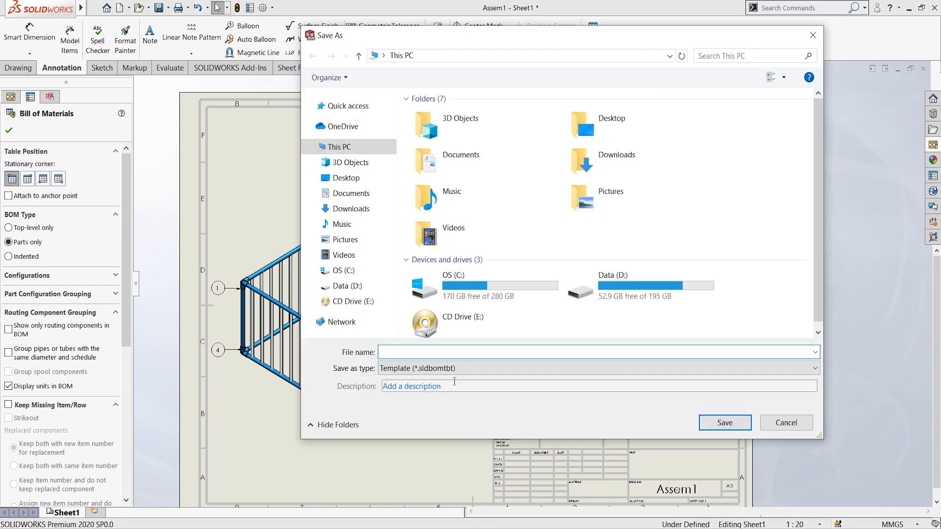
pyautogui.click(455, 386)
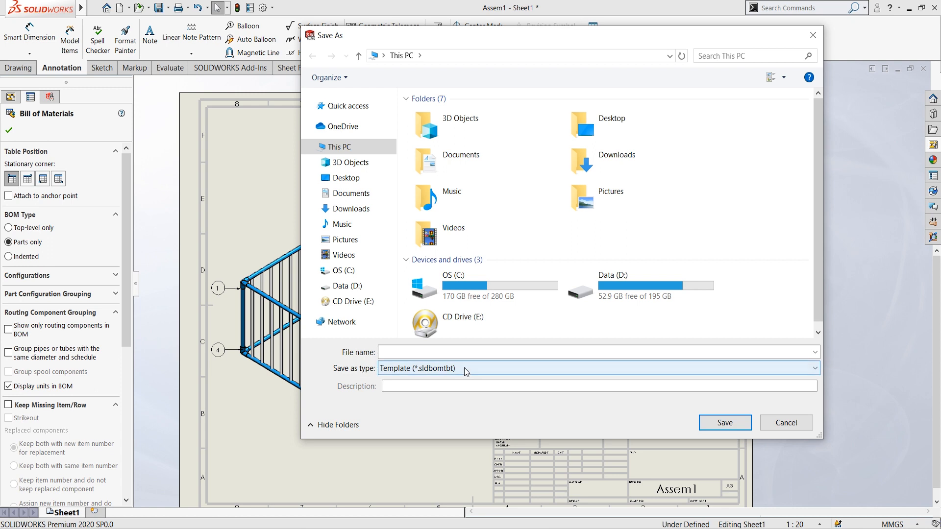
pyautogui.click(503, 375)
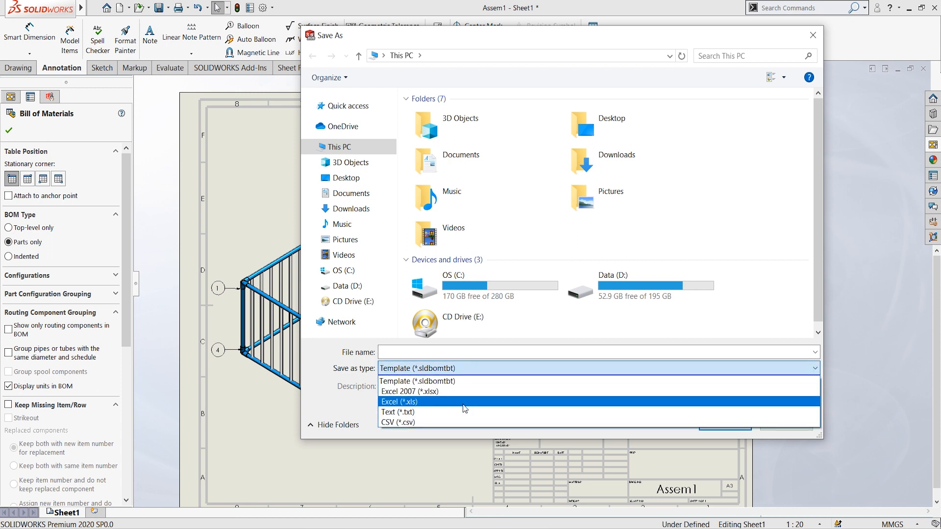
pyautogui.click(423, 400)
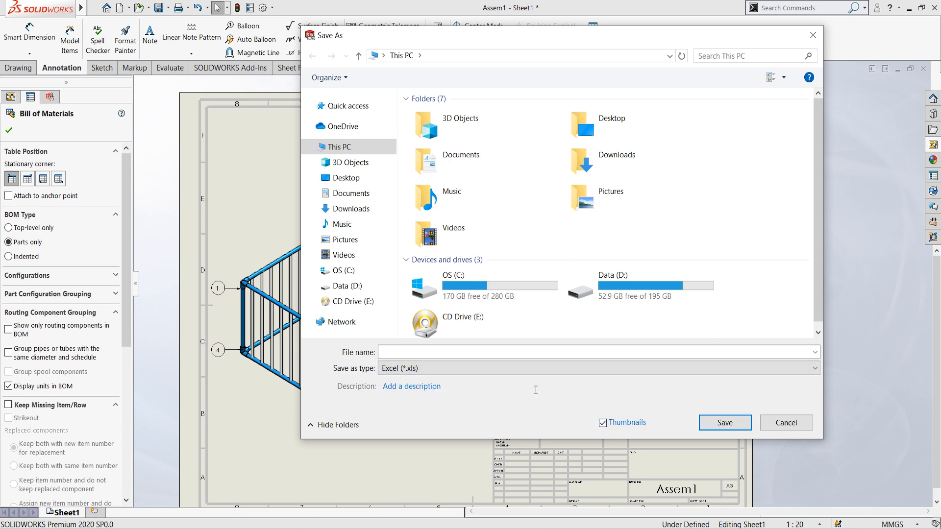
# Save the exported table under the name T1 in the Desktop's New folder.
pyautogui.click(359, 180)
pyautogui.doubleClick(440, 119)
pyautogui.click(460, 352)
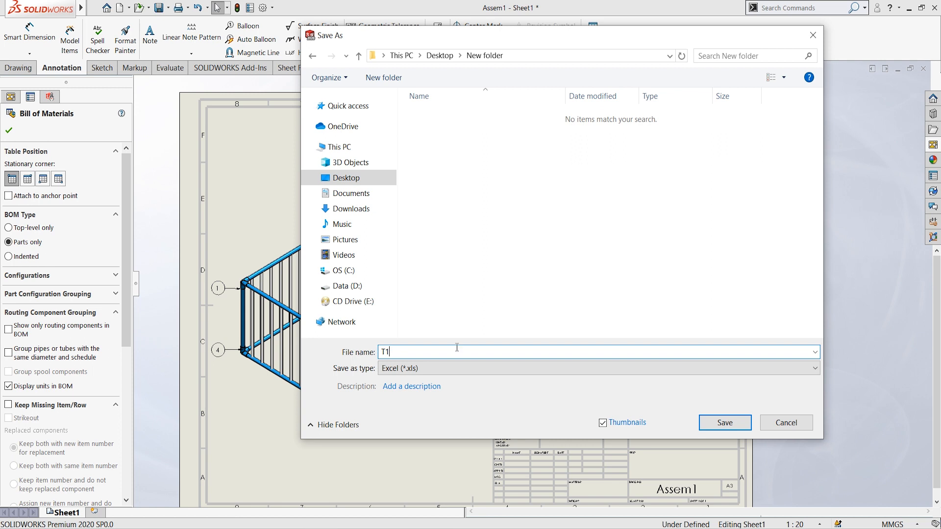
pyautogui.click(725, 422)
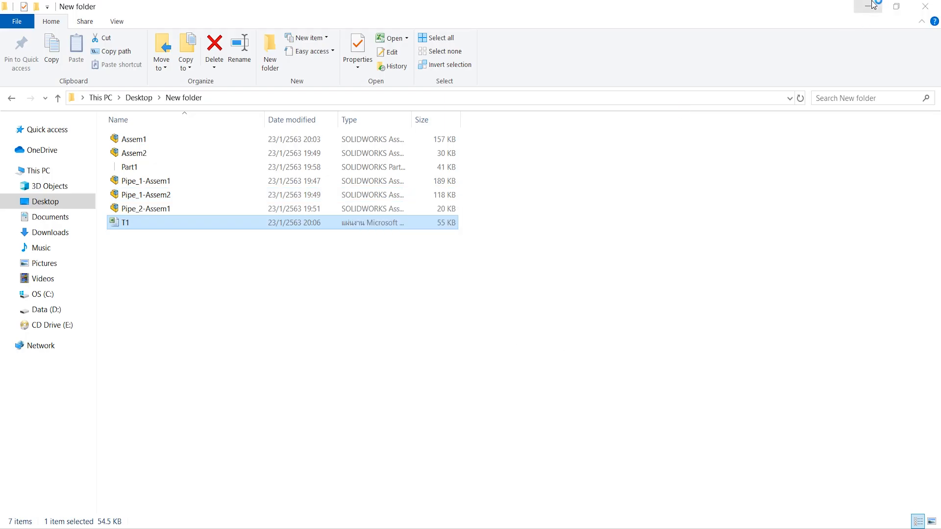
# Examine the exported T1 workbook in Excel, checking every item row and part preview at 70% zoom.
pyautogui.click(874, 5)
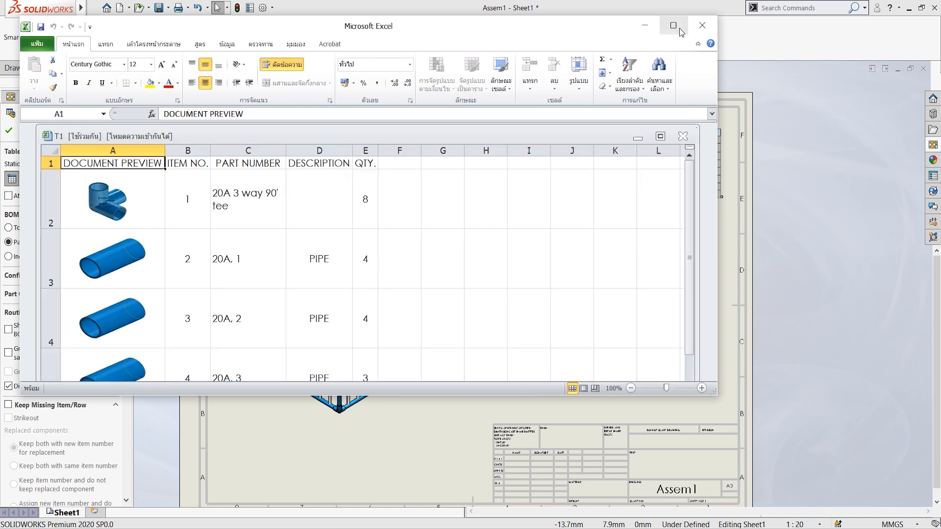
pyautogui.click(674, 26)
pyautogui.click(640, 115)
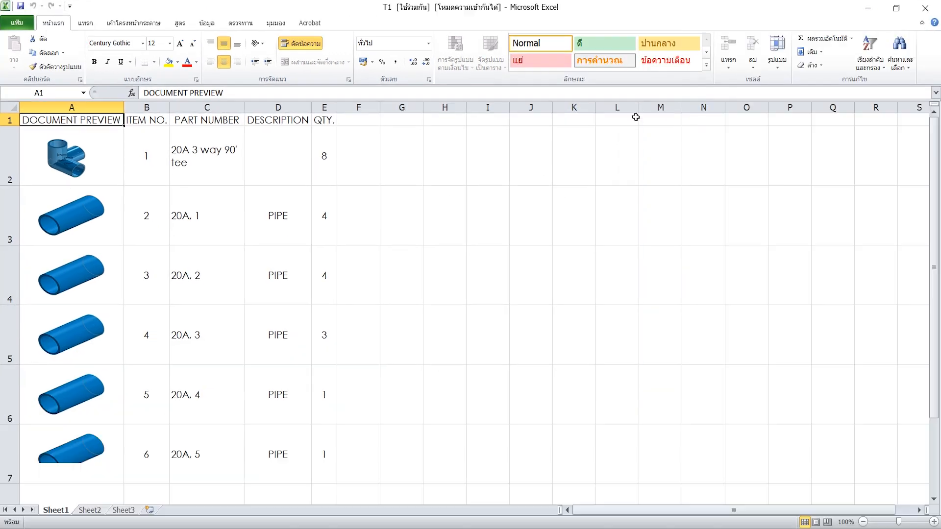
pyautogui.scroll(-4, 340, 233)
pyautogui.scroll(4, 340, 234)
pyautogui.scroll(-1, 340, 234)
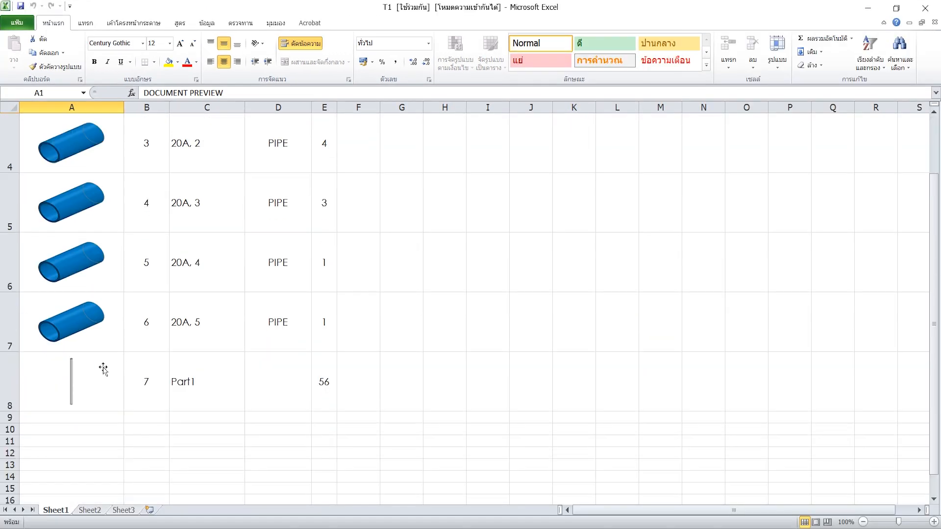
pyautogui.scroll(1, 325, 393)
pyautogui.scroll(-1, 293, 346)
pyautogui.scroll(1, 281, 327)
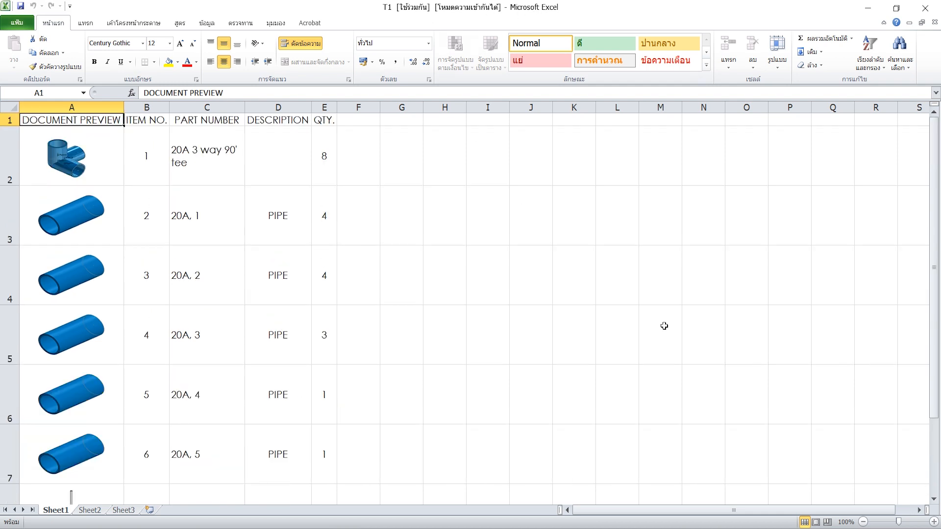
pyautogui.click(865, 523)
pyautogui.click(865, 523)
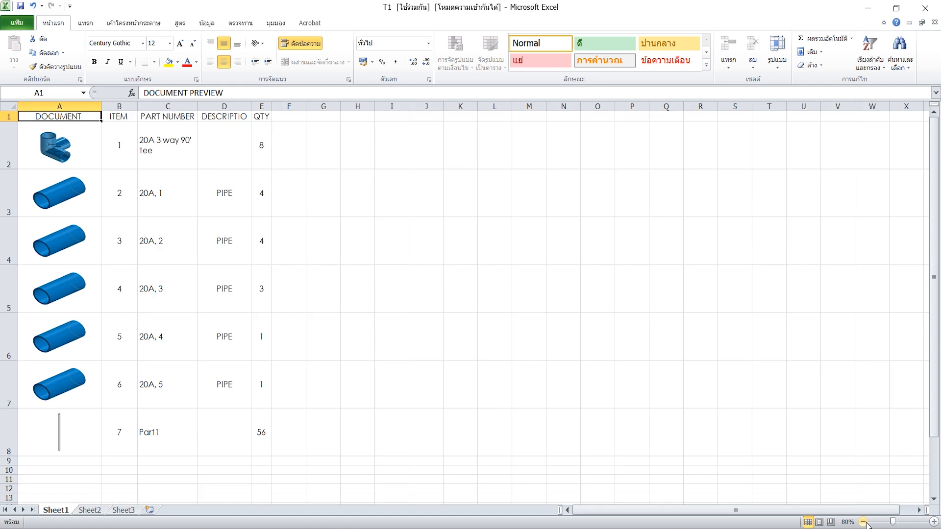
pyautogui.click(865, 523)
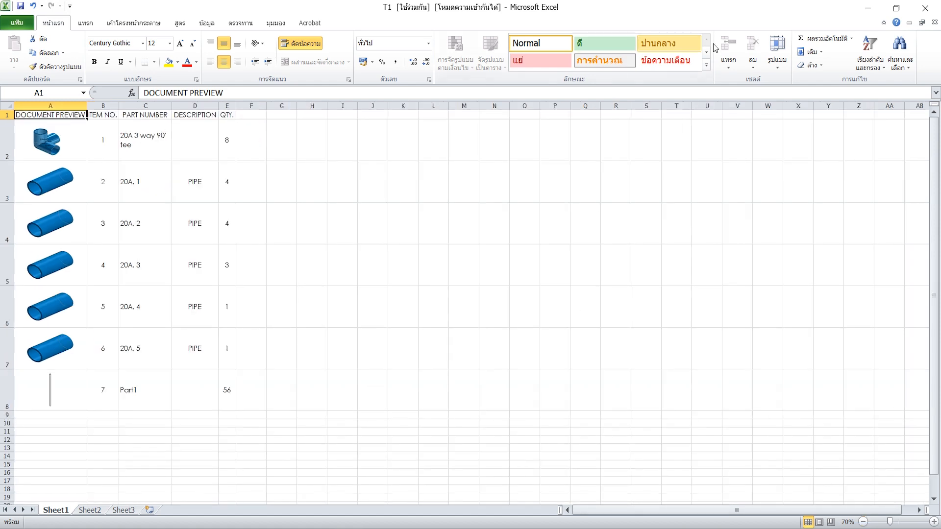
# Restore the T1 workbook to a smaller window and move it aside to uncover the drawing's table.
pyautogui.click(895, 8)
pyautogui.moveTo(886, 78)
pyautogui.mouseDown()
pyautogui.moveTo(933, 82)
pyautogui.moveTo(815, 156)
pyautogui.mouseUp()
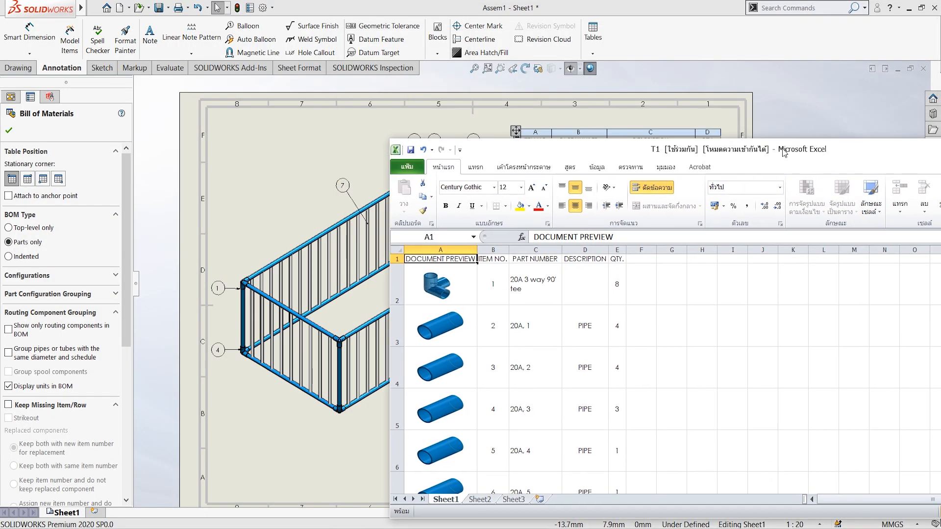
pyautogui.moveTo(601, 157)
pyautogui.mouseDown()
pyautogui.moveTo(776, 143)
pyautogui.moveTo(813, 78)
pyautogui.moveTo(875, 45)
pyautogui.moveTo(795, 67)
pyautogui.mouseUp()
# Move the bill of materials table to the sheet's upper-left corner and place the isometric view with its balloons below it.
pyautogui.click(516, 132)
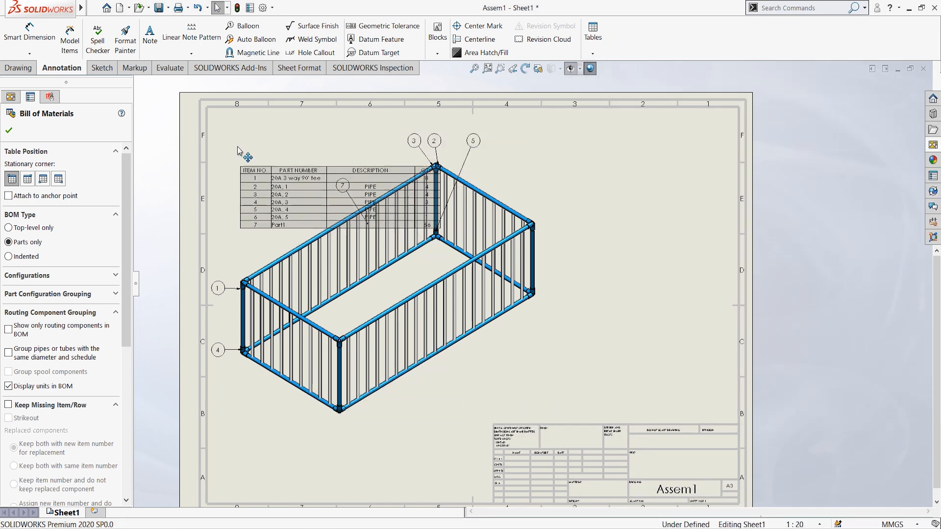
pyautogui.click(214, 119)
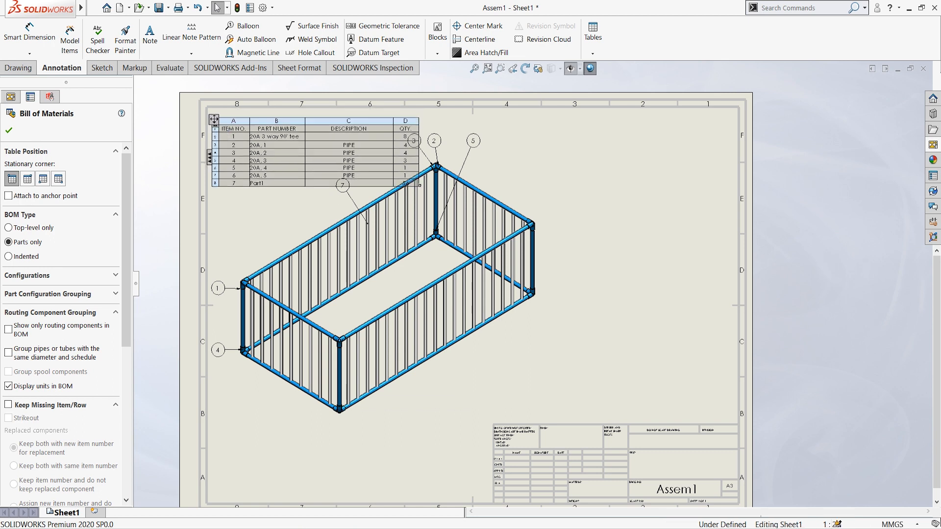
pyautogui.moveTo(545, 303); pyautogui.dragTo(542, 366)
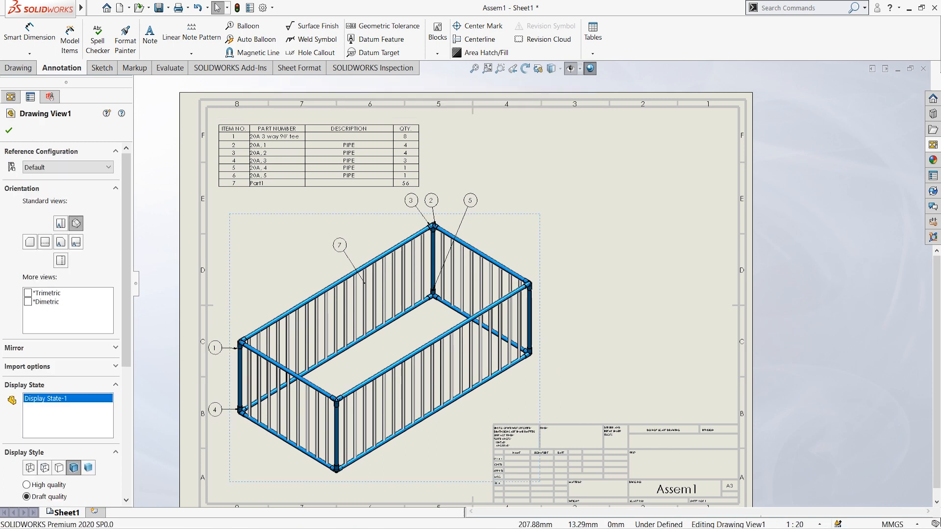
# Bring the T1 workbook back beside the isometric view and lengthen its window to show all seven item rows.
pyautogui.hotkey('alt', 'Tab')
pyautogui.moveTo(745, 51); pyautogui.dragTo(685, 40)
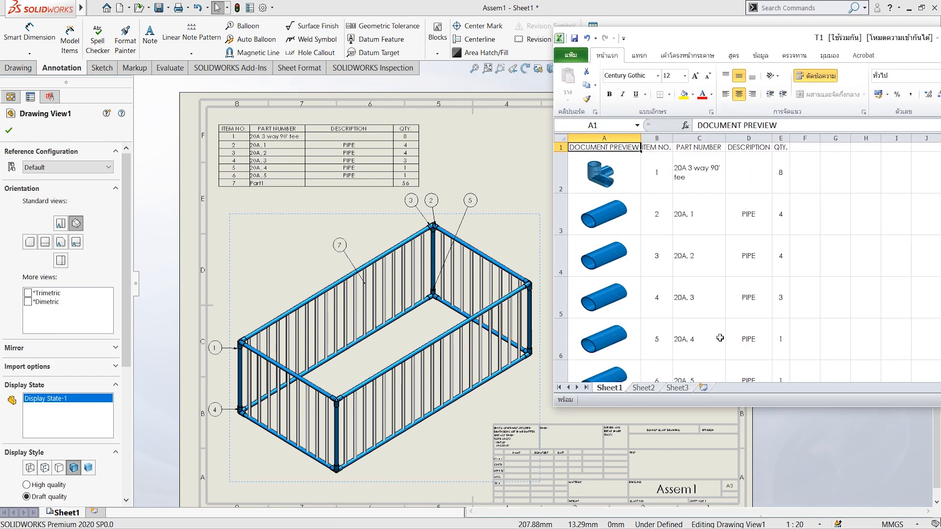
pyautogui.moveTo(765, 410); pyautogui.dragTo(762, 487)
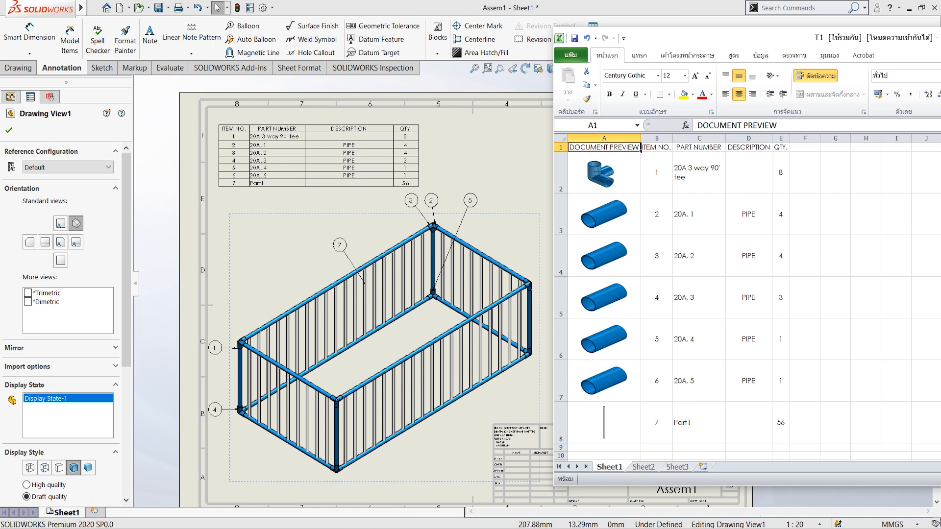
# Switch from the drawing to the pipe frame's assembly window.
pyautogui.moveTo(303, 522)
pyautogui.click(248, 488)
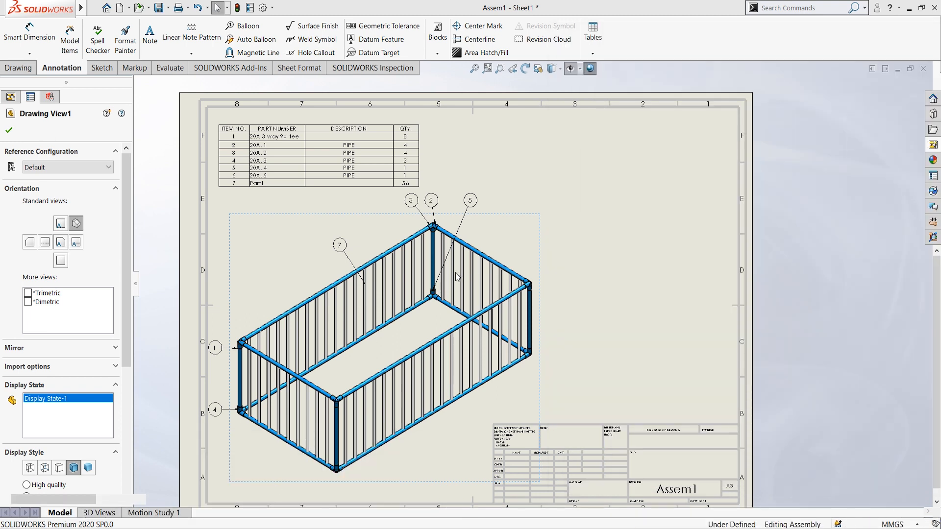